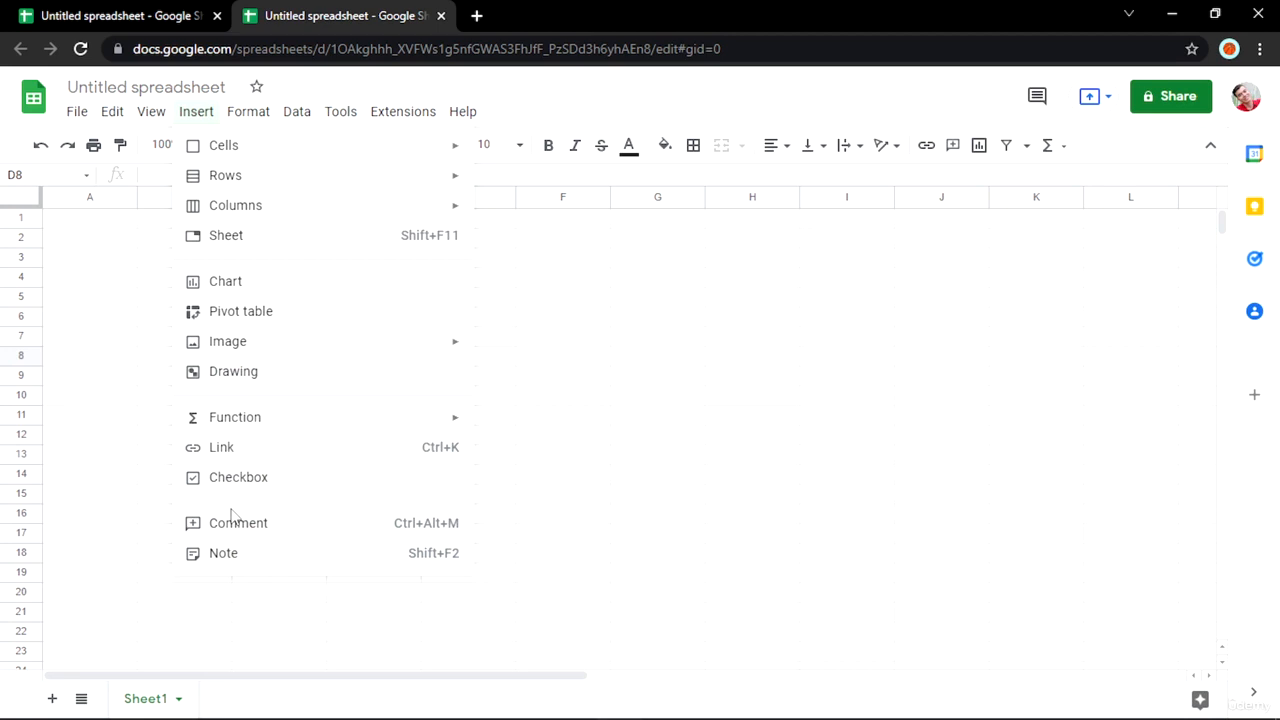
- Start inserting an image inside cell D8 and search Google images for "baby"
mouse_move(282, 437)
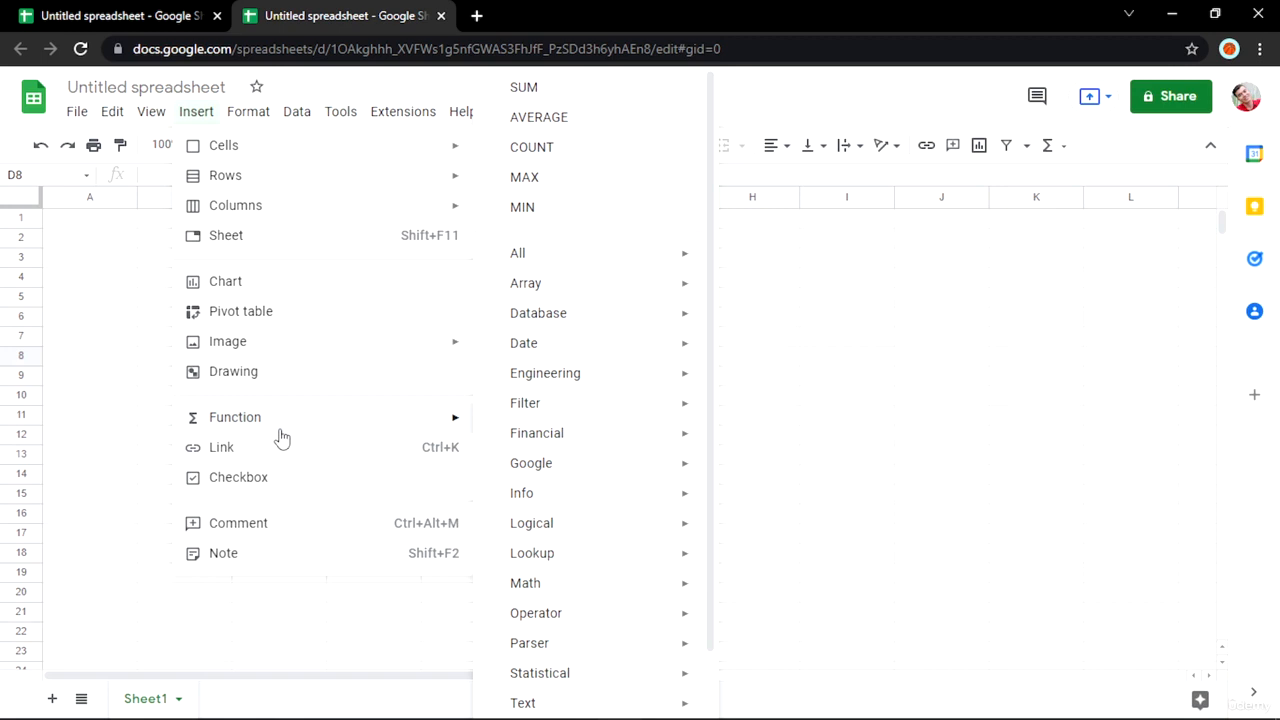
mouse_move(270, 352)
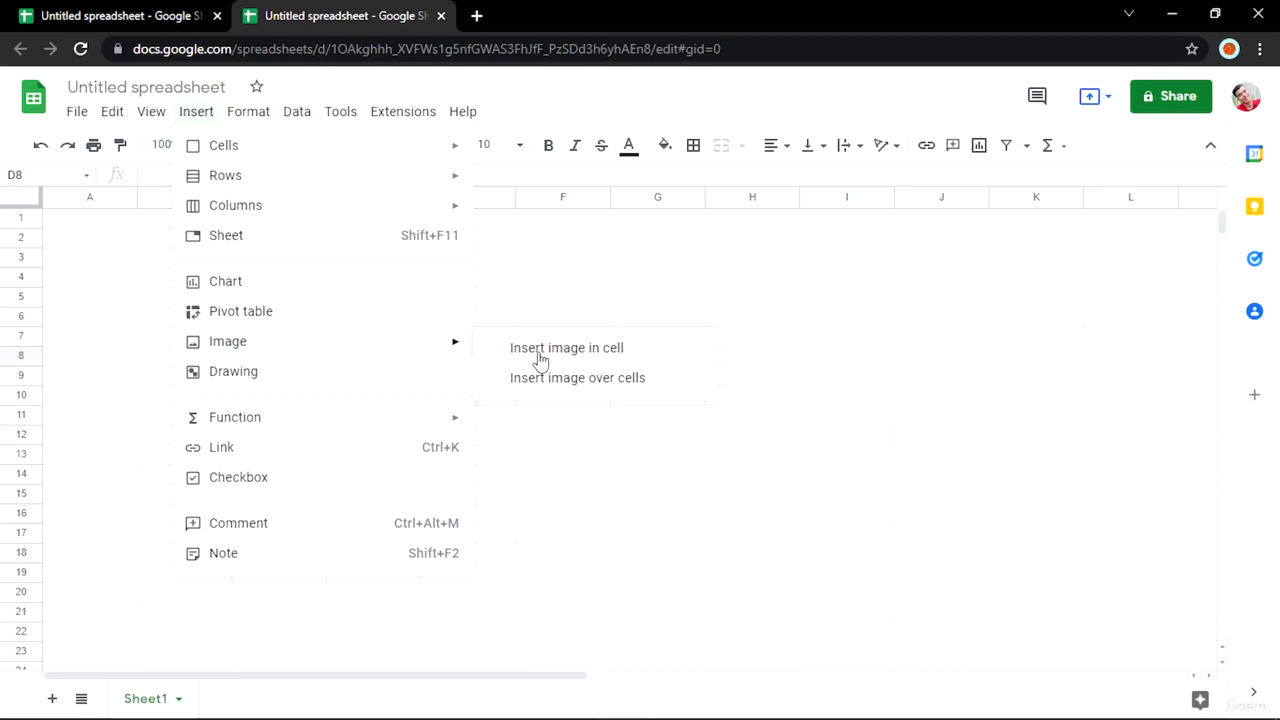
click(539, 350)
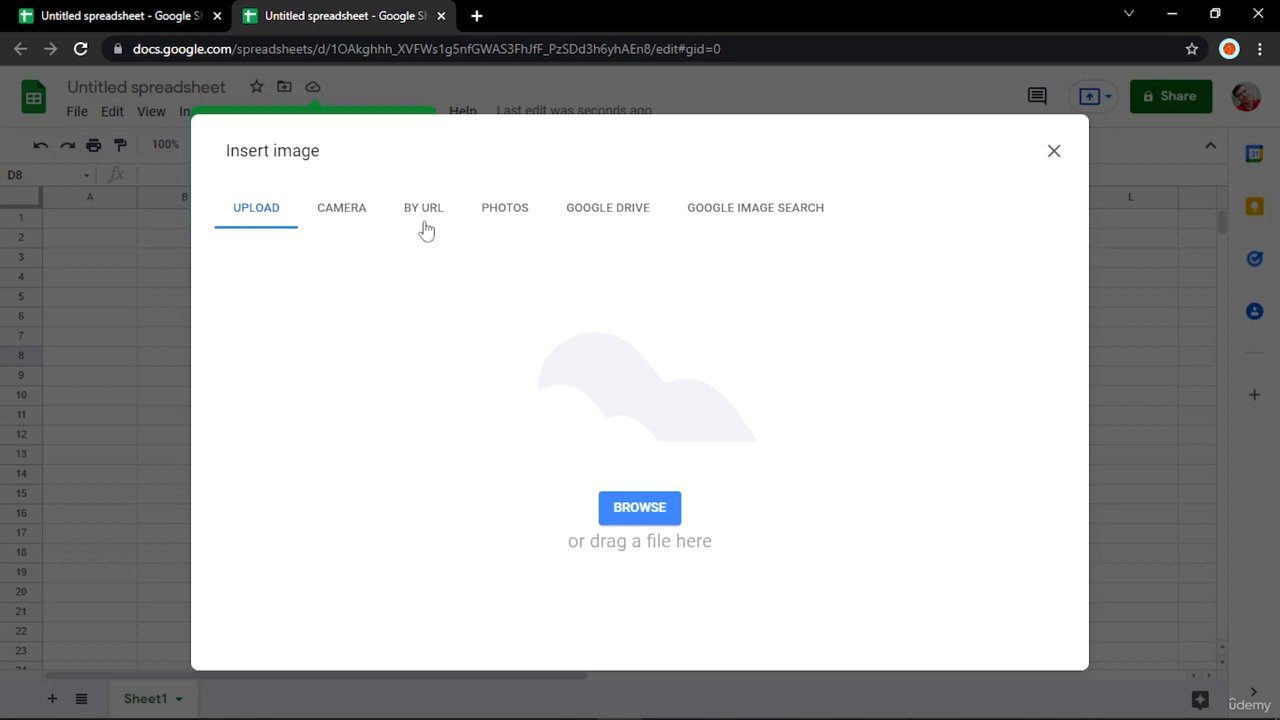
click(740, 212)
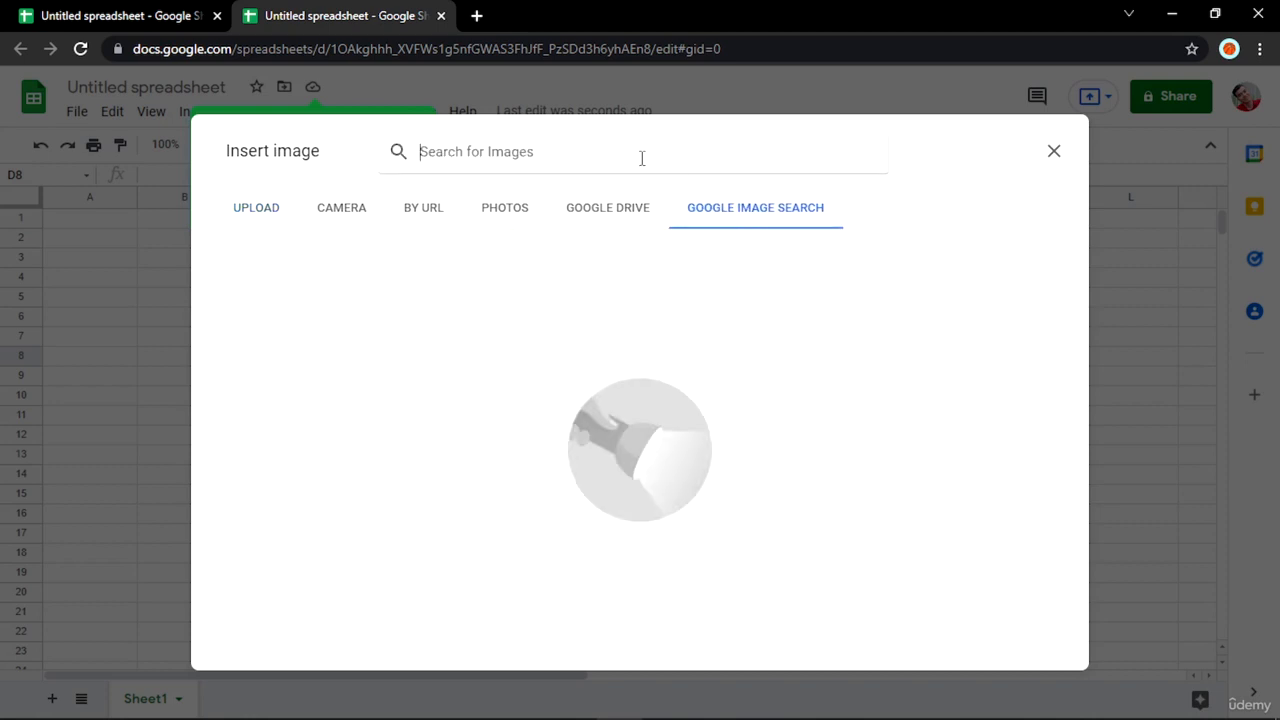
text(baby)
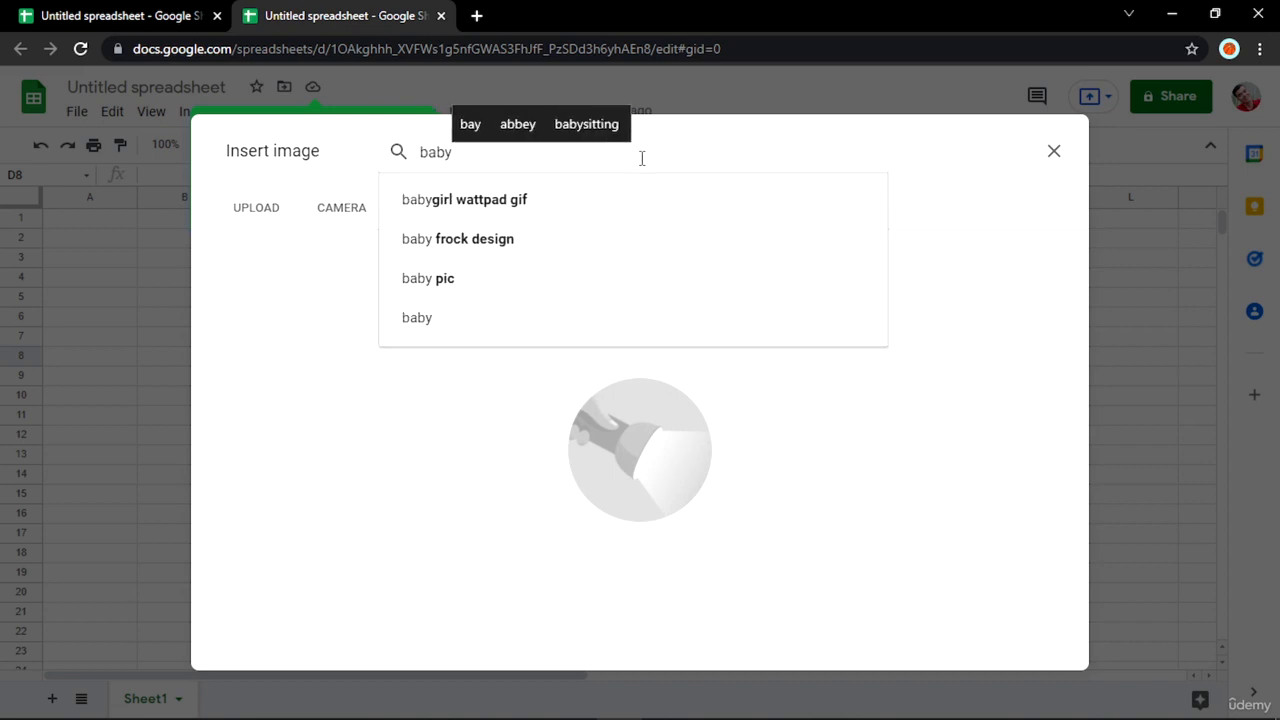
key(Return)
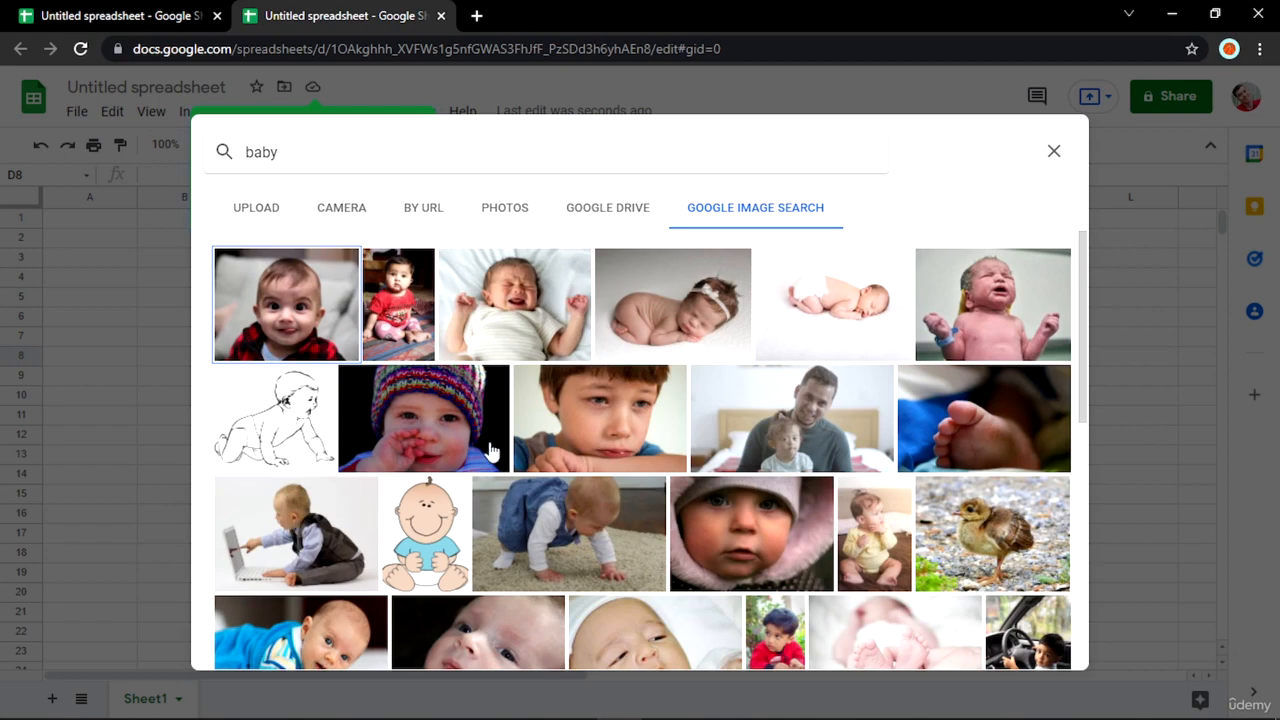
scroll(491, 452, down, 4)
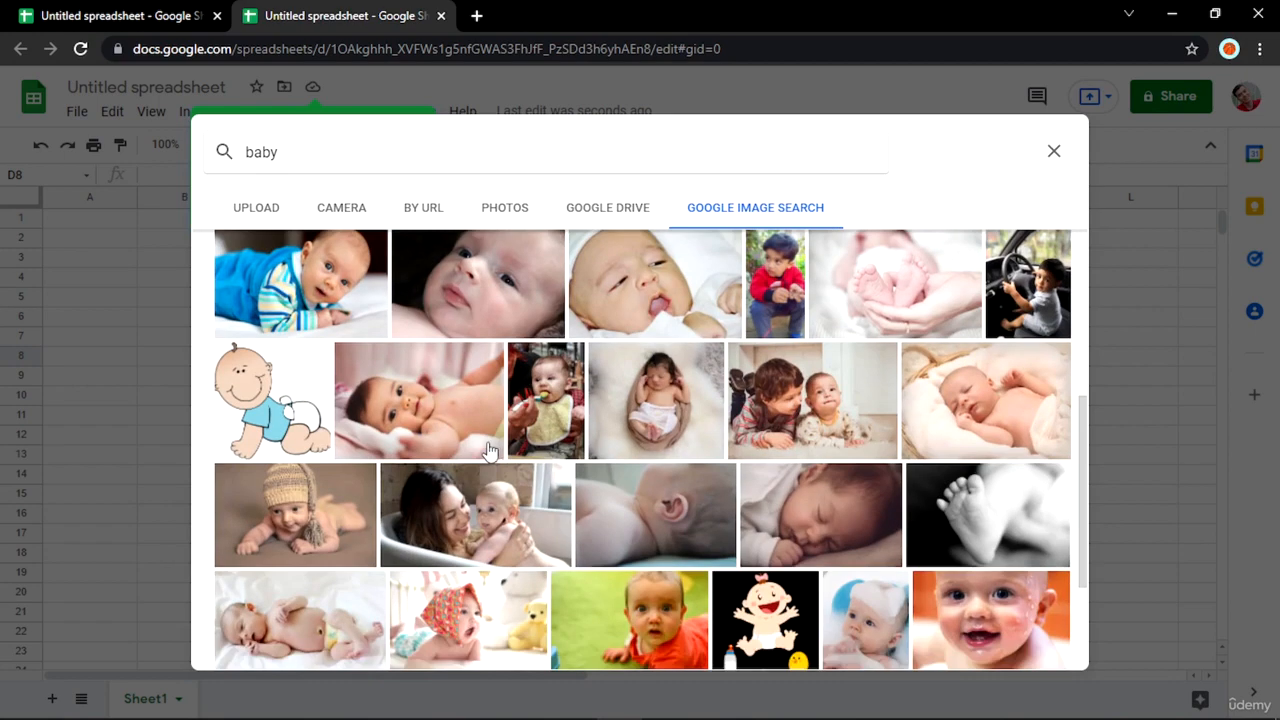
- Refine the image search to "cute baby" and insert the photo of the curly-haired child in a white sweater into D8
click(250, 153)
text(cute)
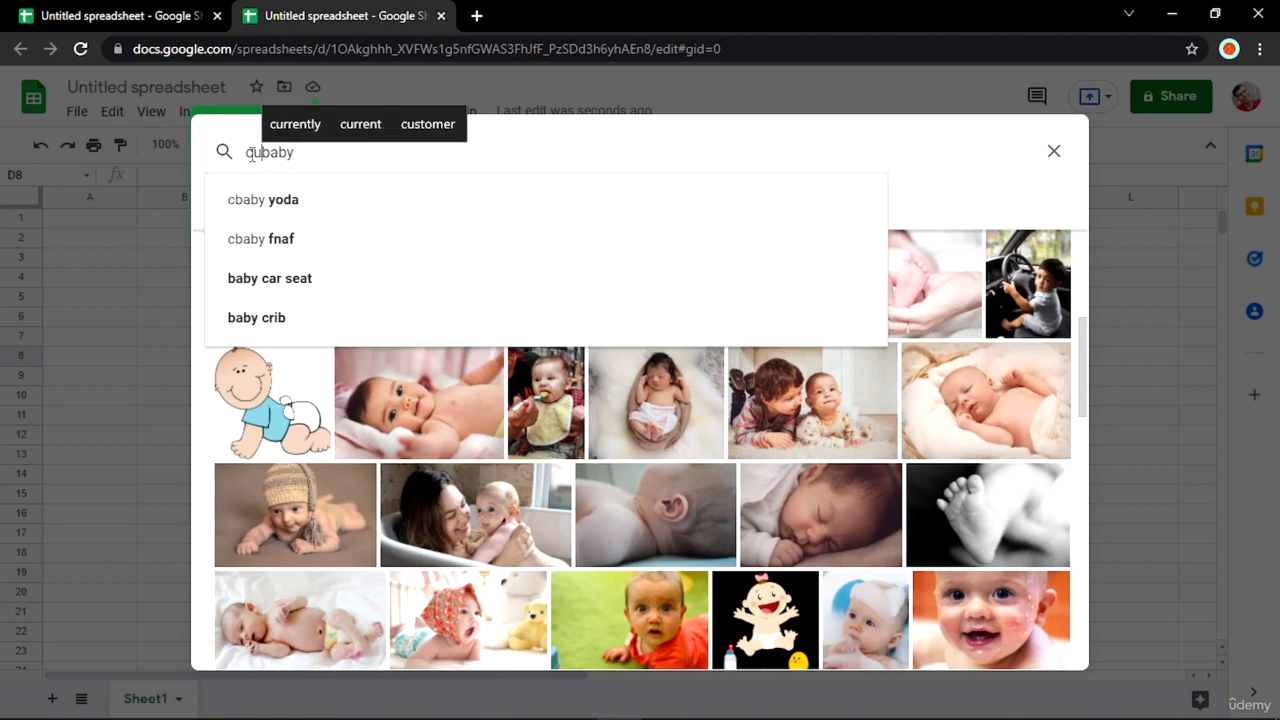
key(Return)
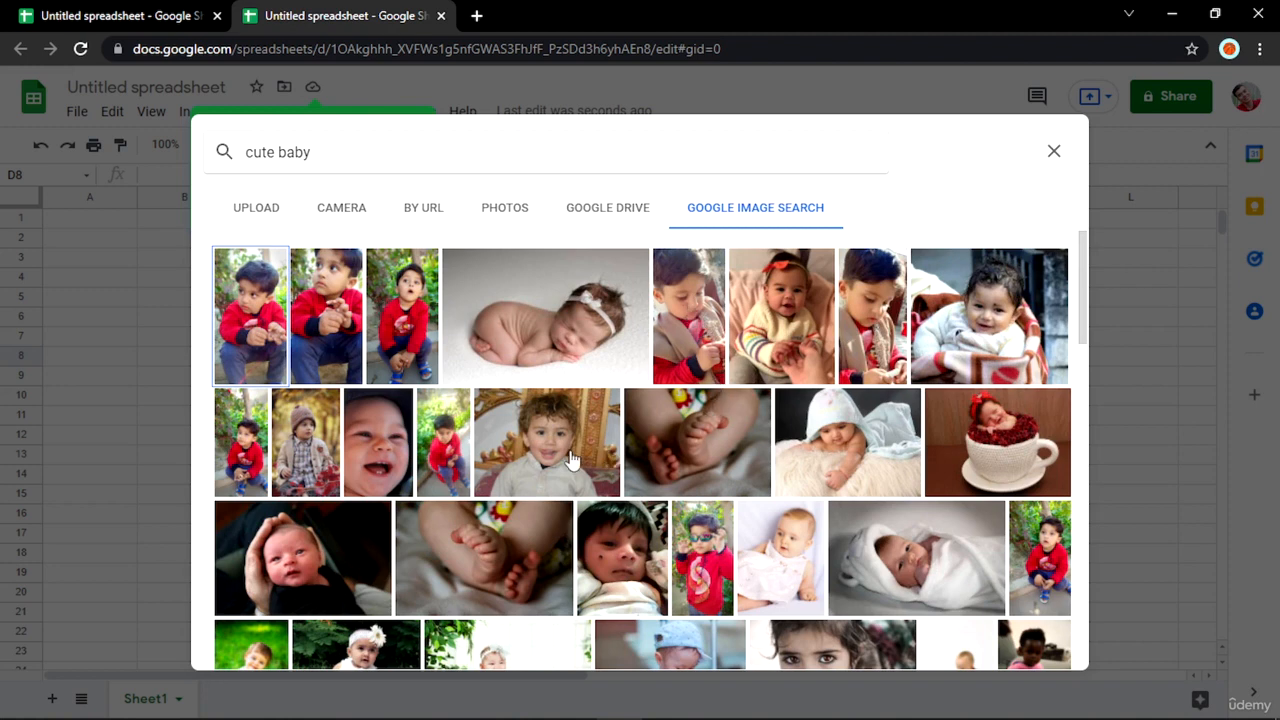
click(588, 521)
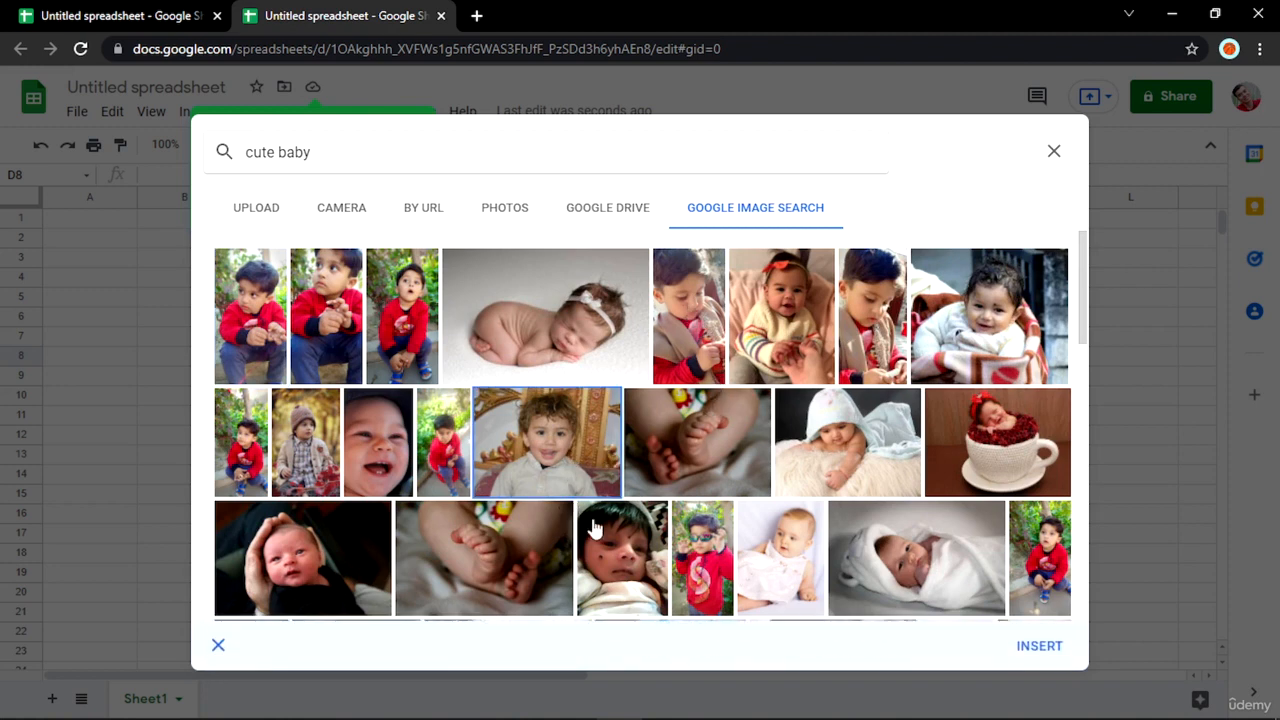
click(1020, 648)
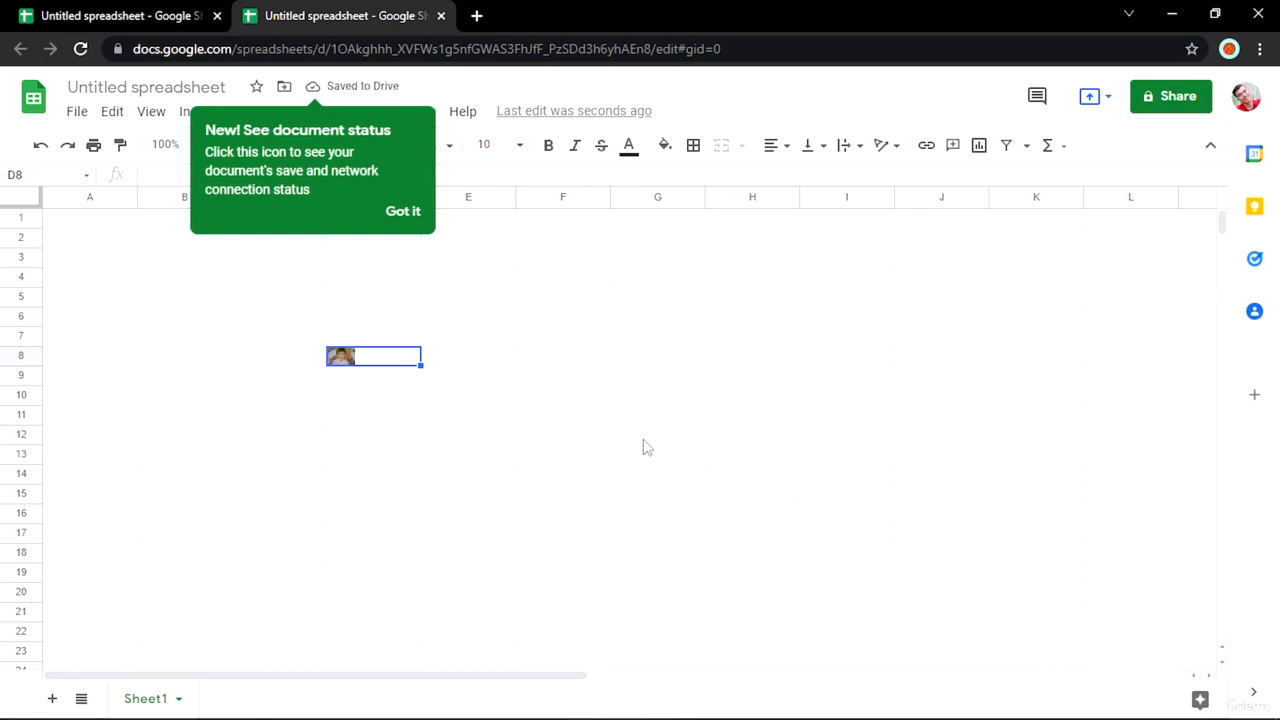
click(403, 213)
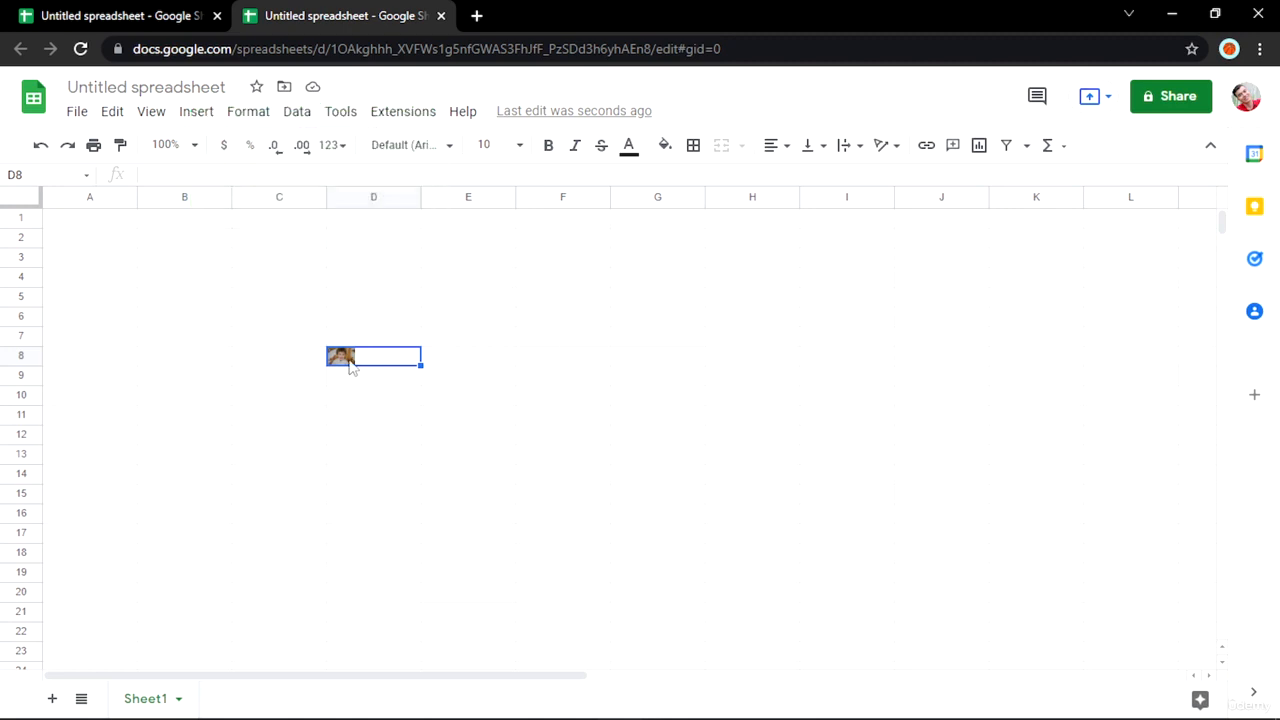
- Set the font size of D8 to 36 and increase the height of row 8 to enlarge the photo in the cell
click(516, 146)
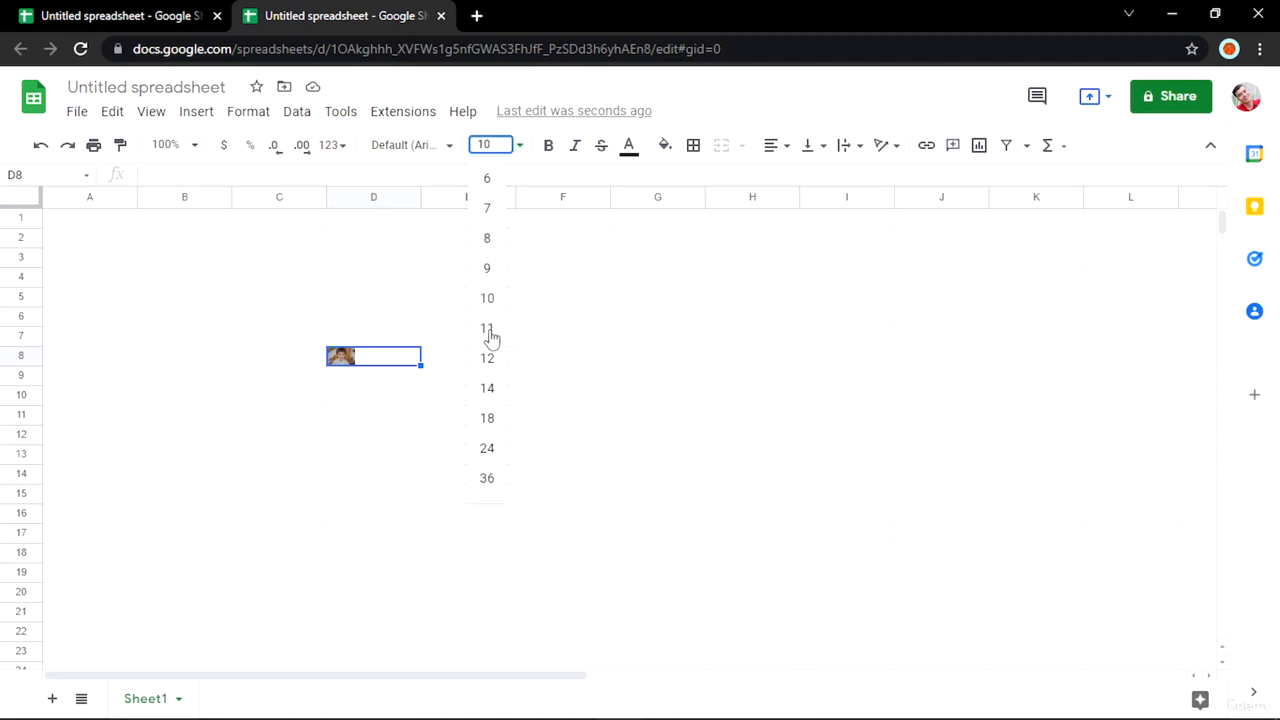
click(495, 479)
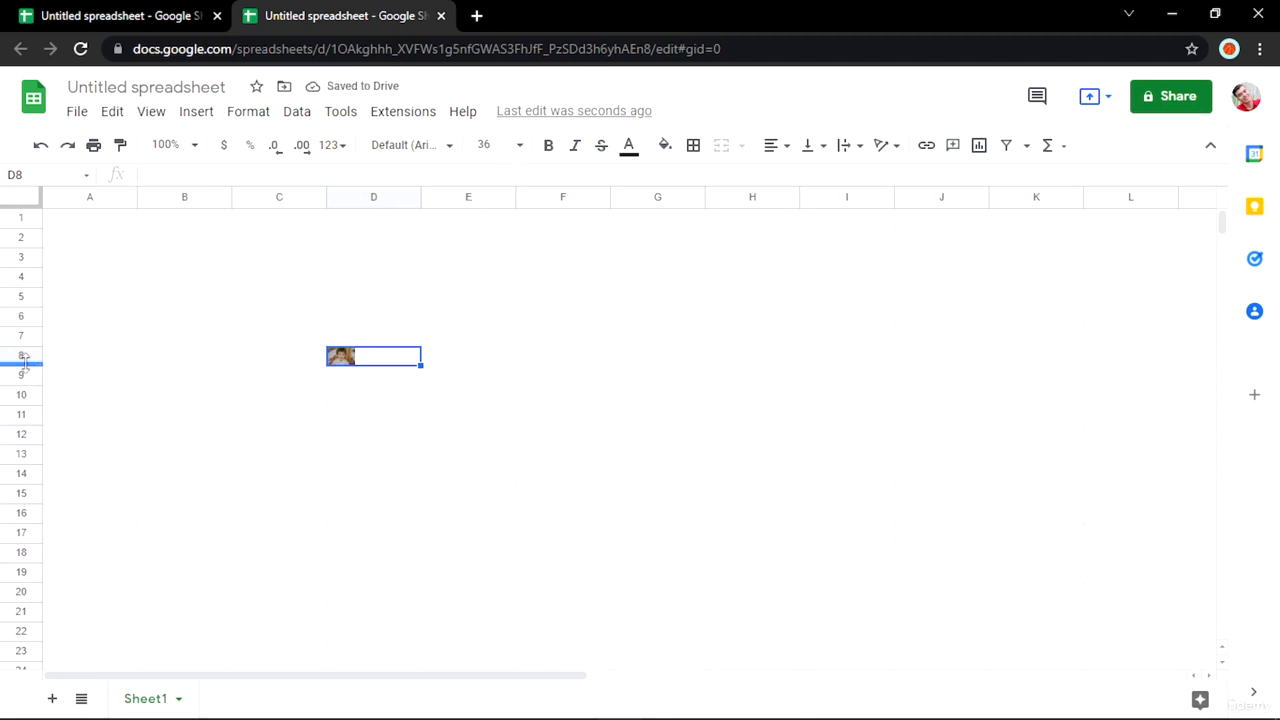
drag(22, 365, 27, 433)
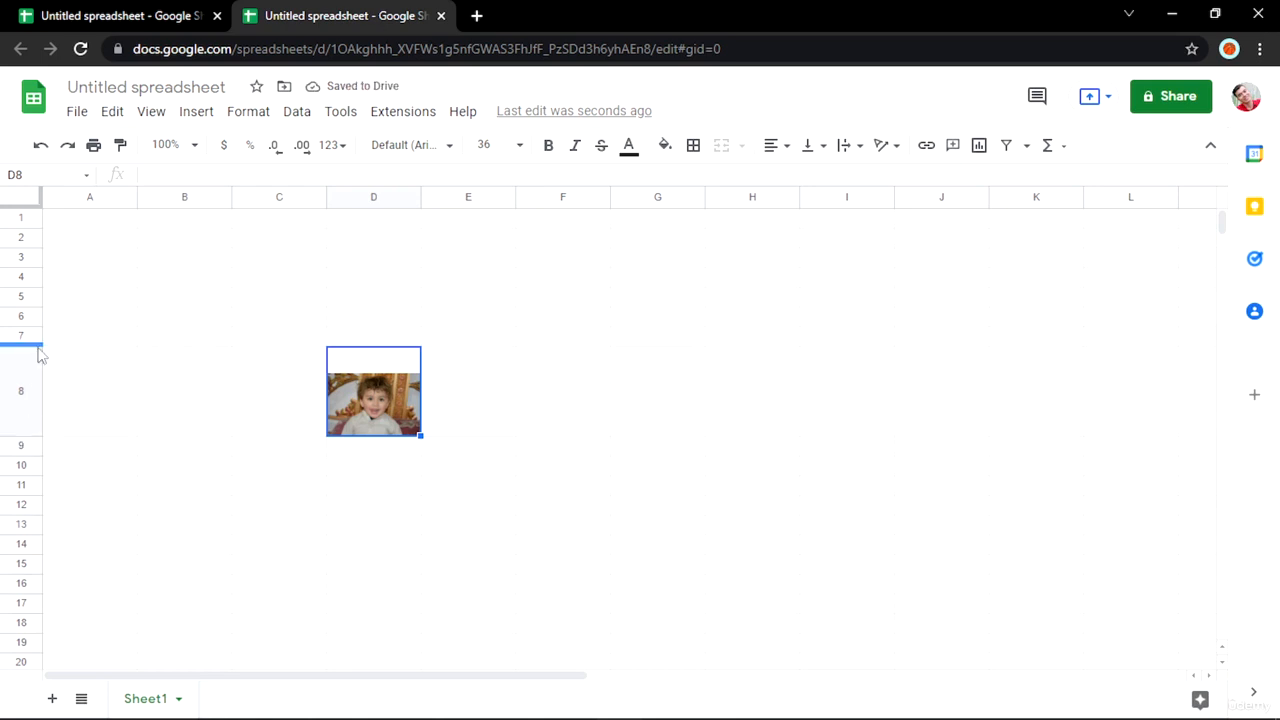
- Search Google images for "flowers" and insert the pink flower photo with a dark background over the cells, starting from H6
click(770, 317)
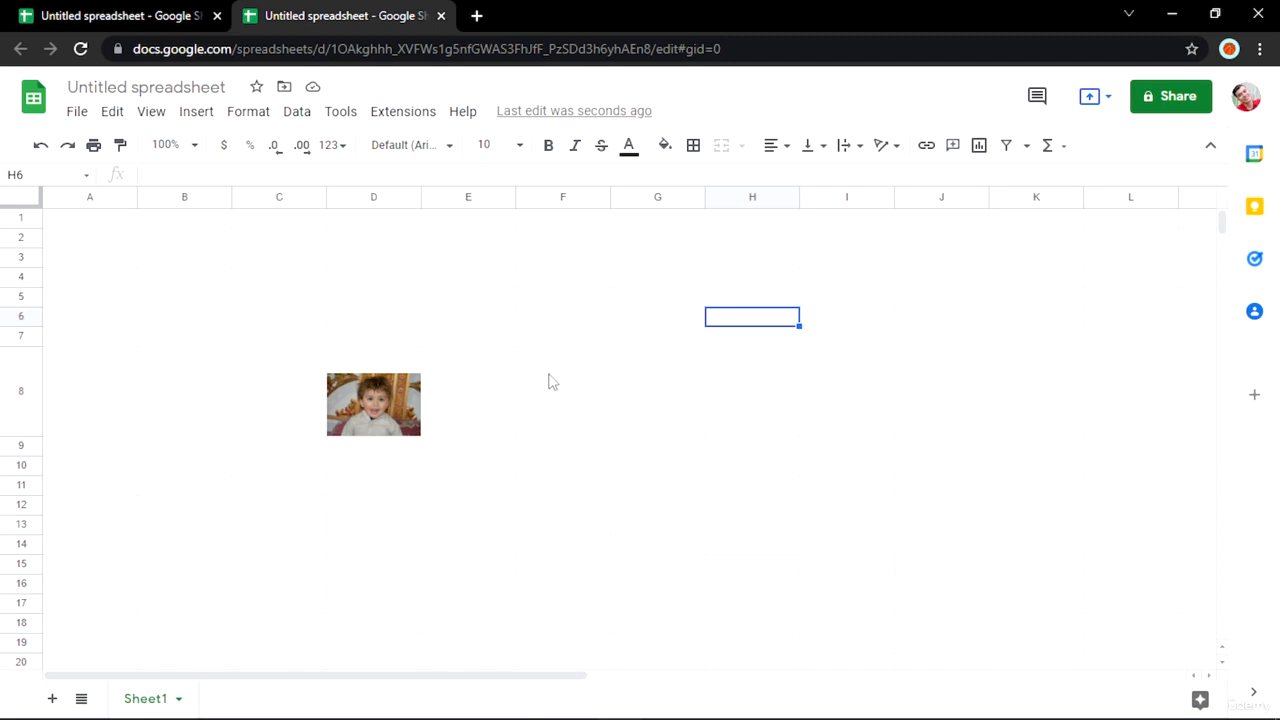
click(210, 118)
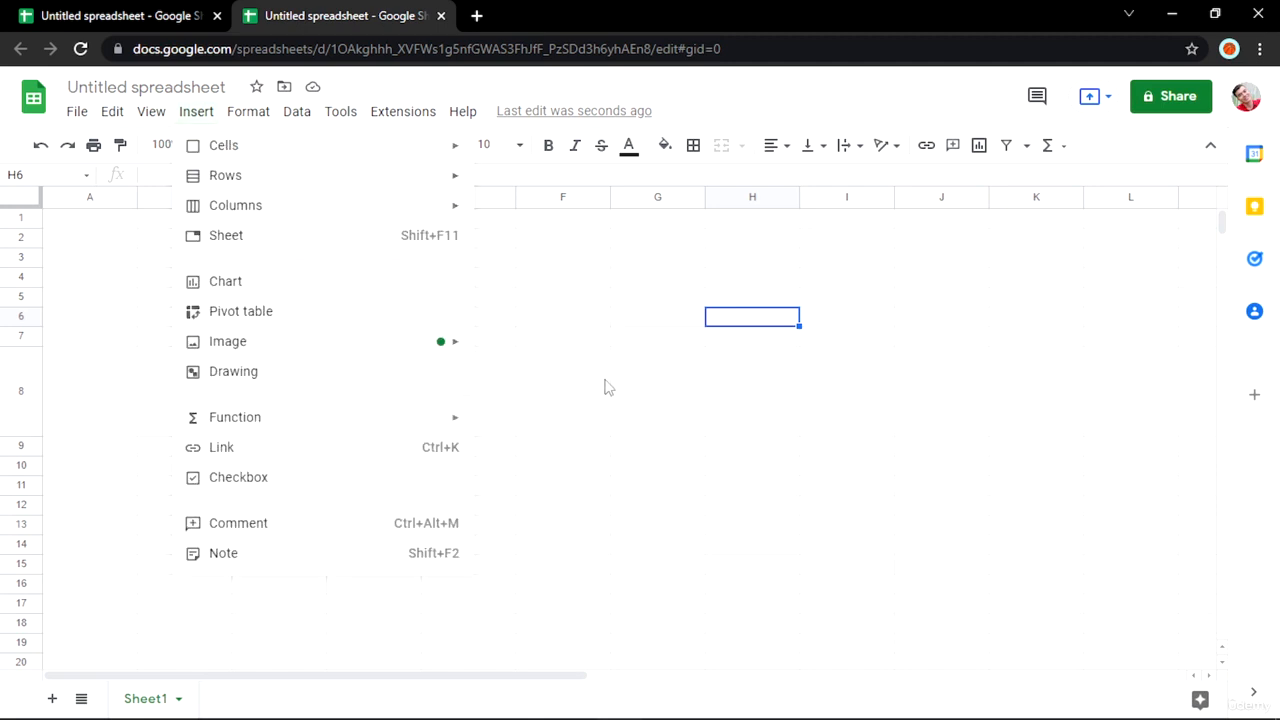
mouse_move(463, 346)
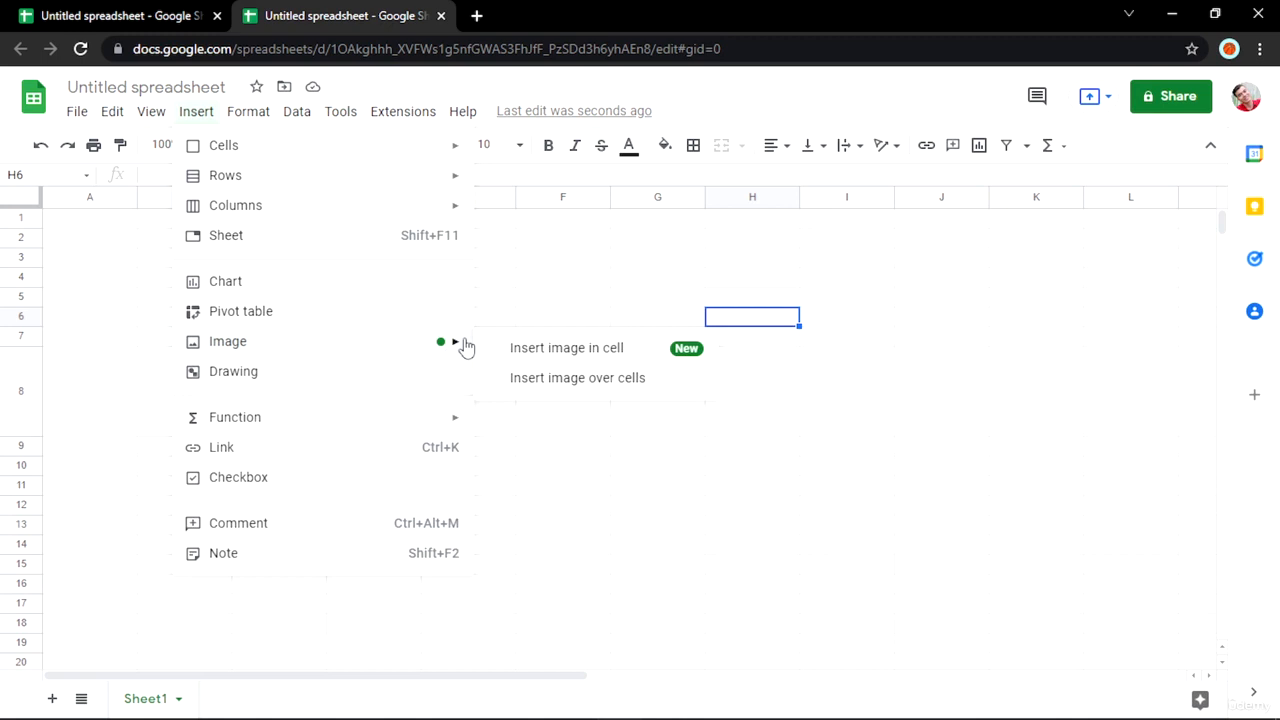
click(563, 390)
click(770, 232)
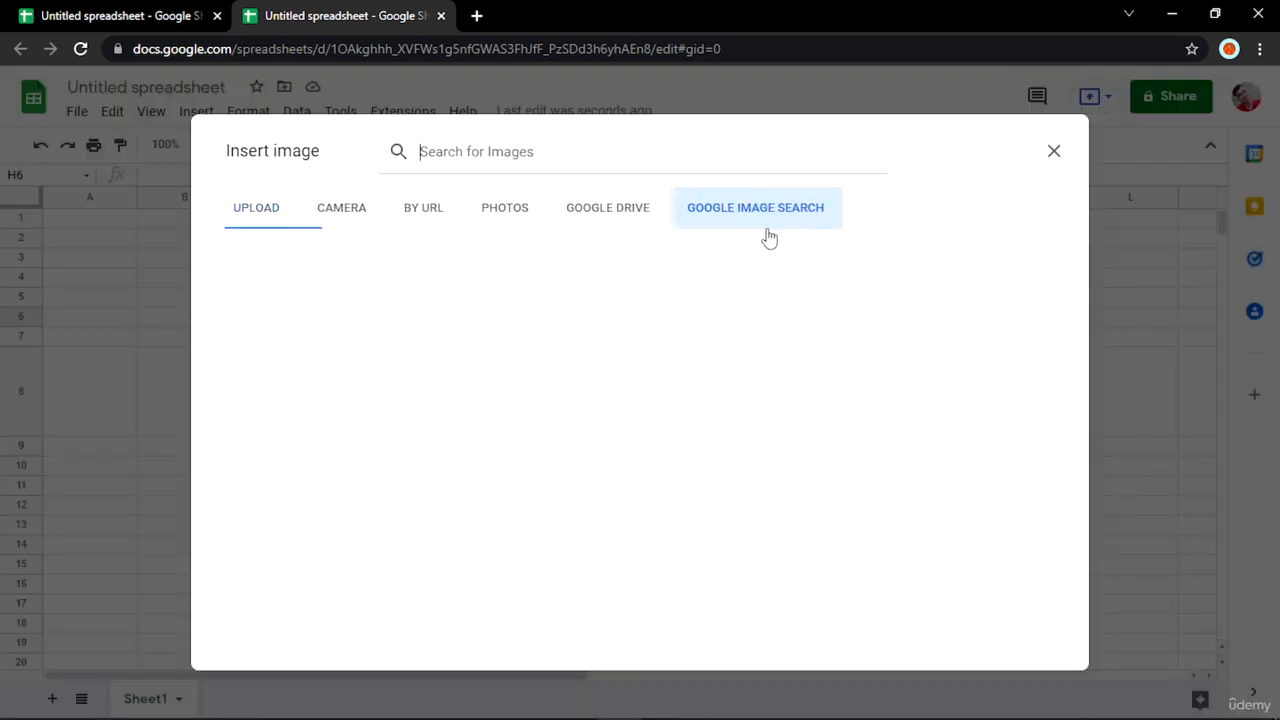
click(492, 151)
text(flowers)
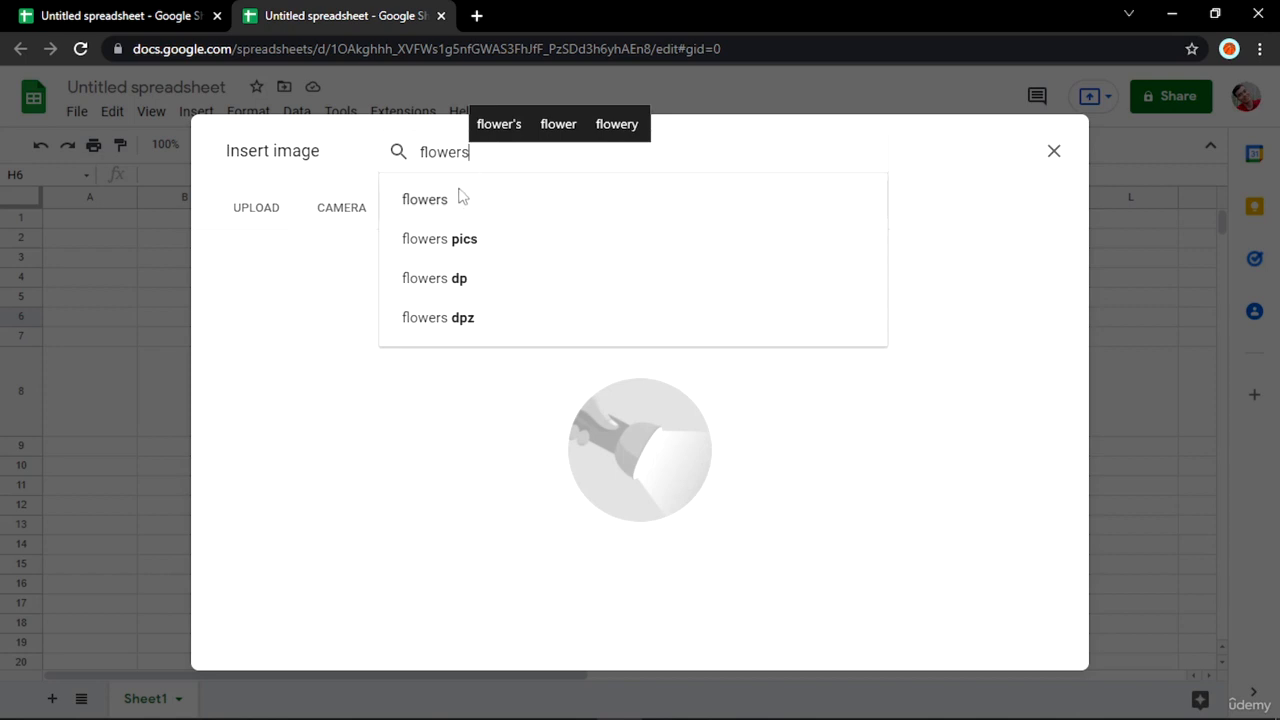
click(458, 199)
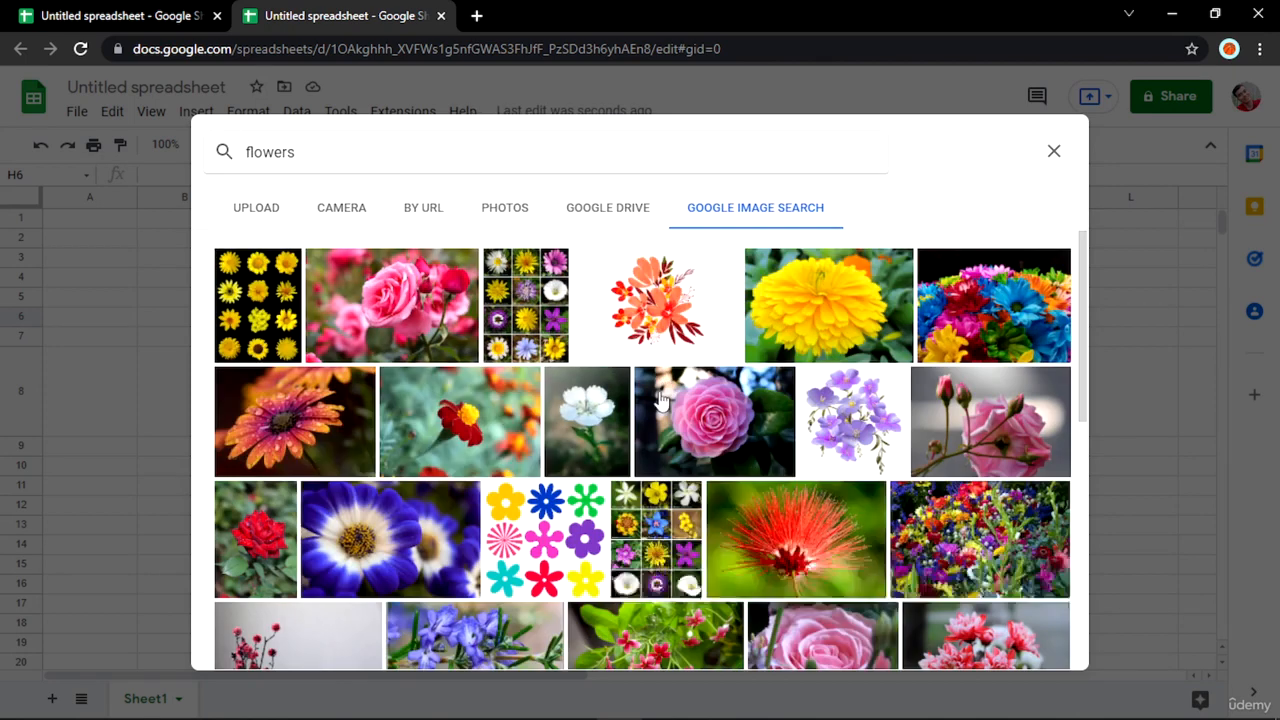
click(698, 472)
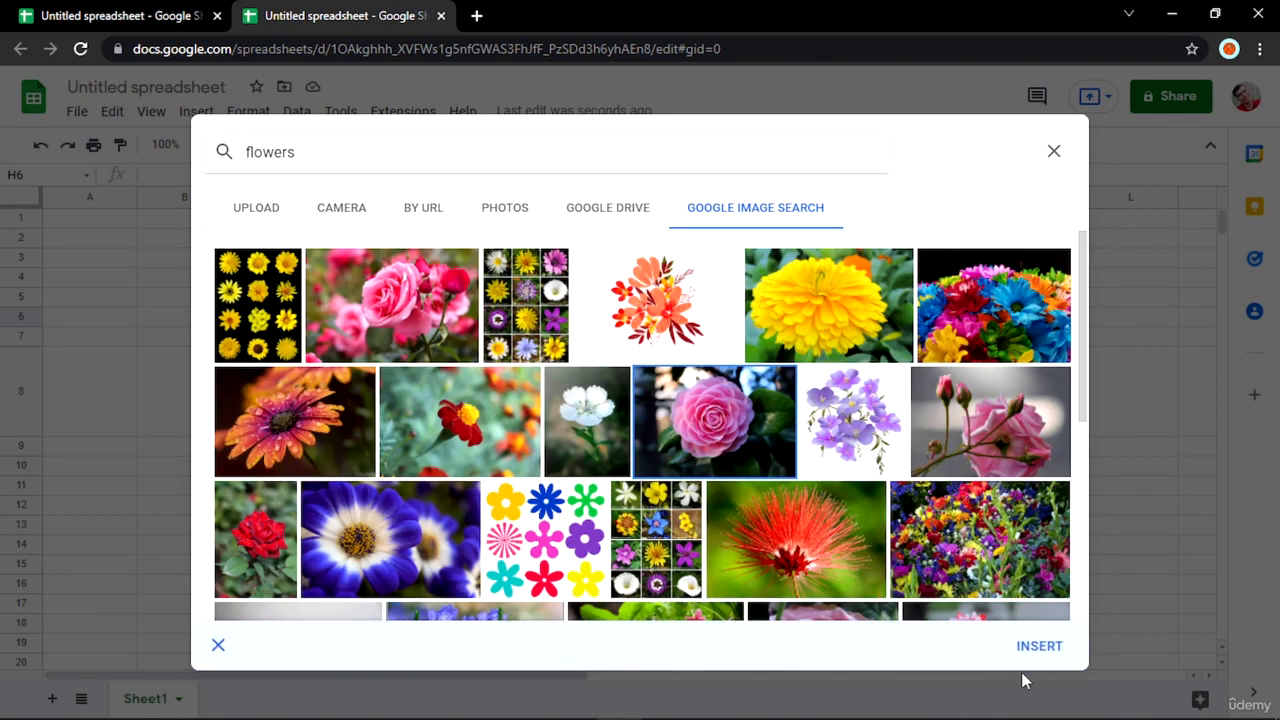
click(1038, 648)
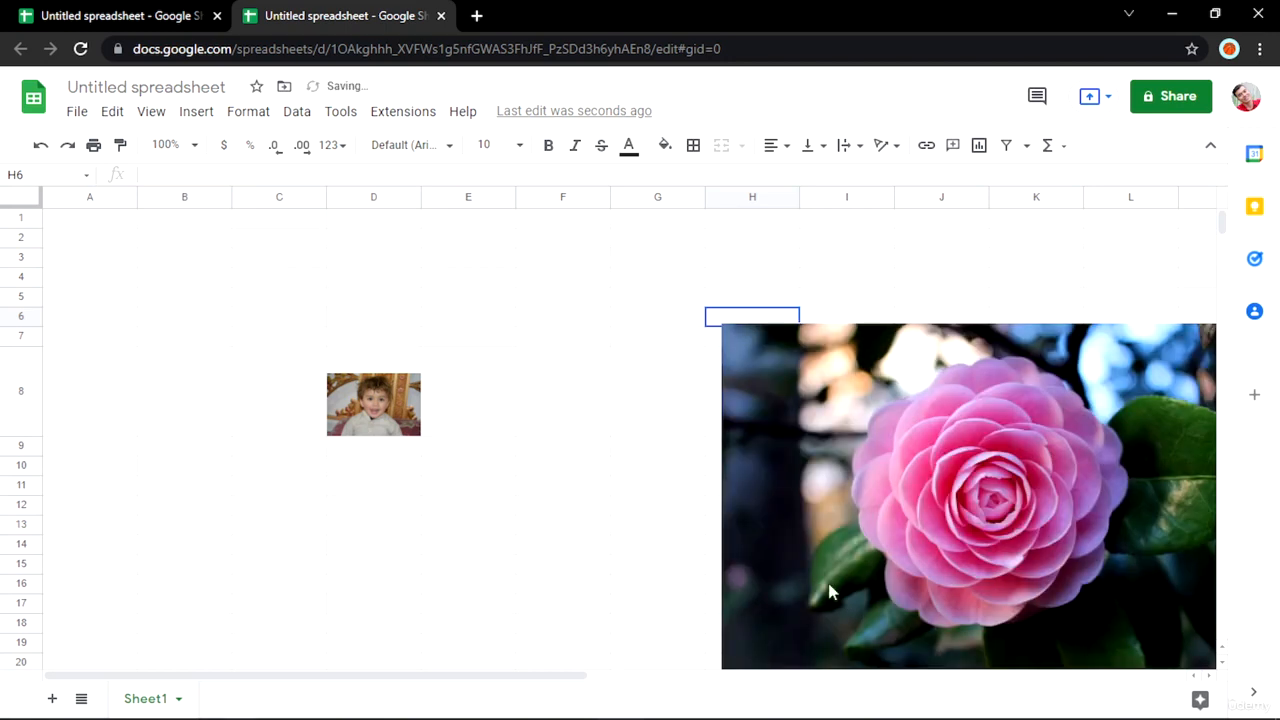
- Move the flower image so it covers about columns F to L and rows 2 to 17
drag(970, 485, 750, 368)
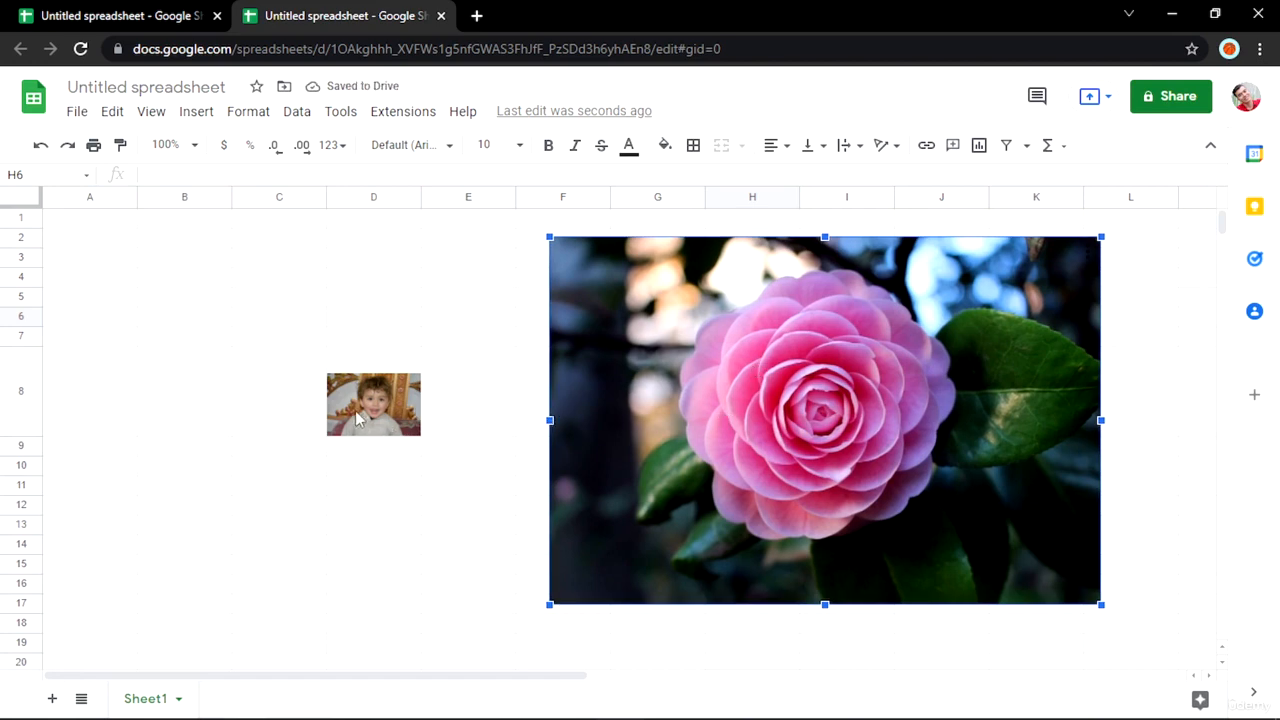
click(445, 503)
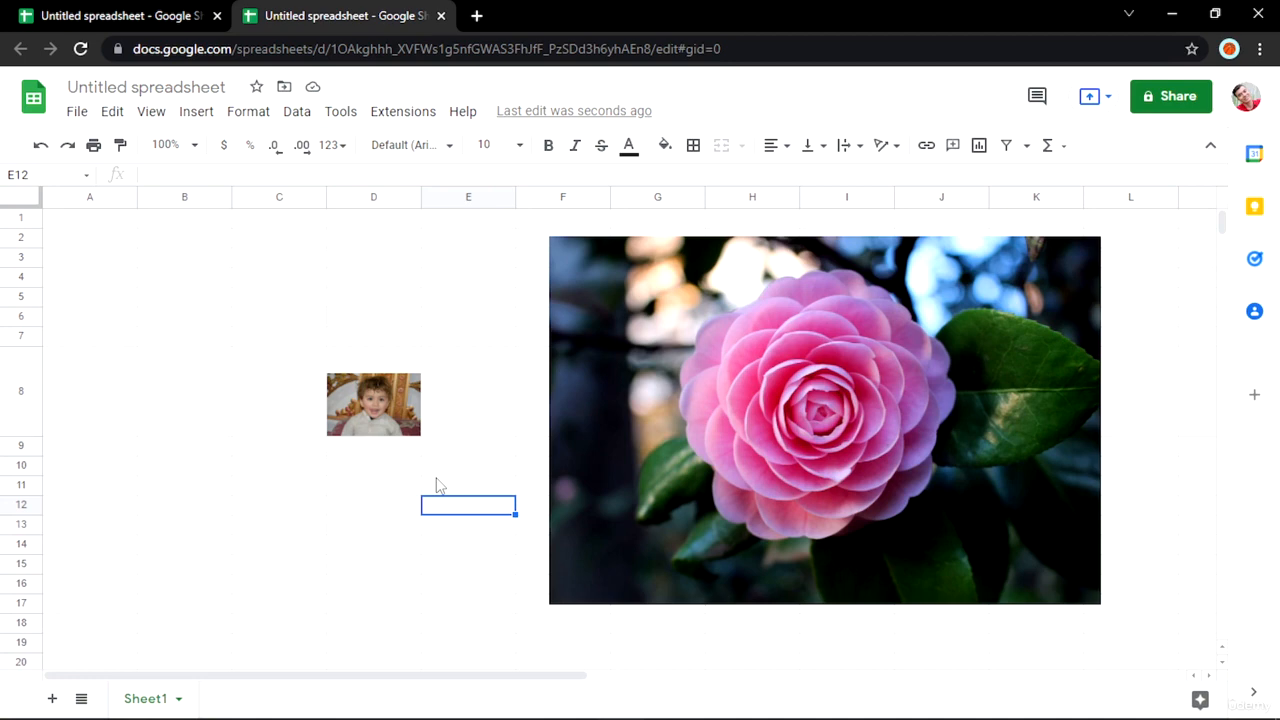
click(380, 420)
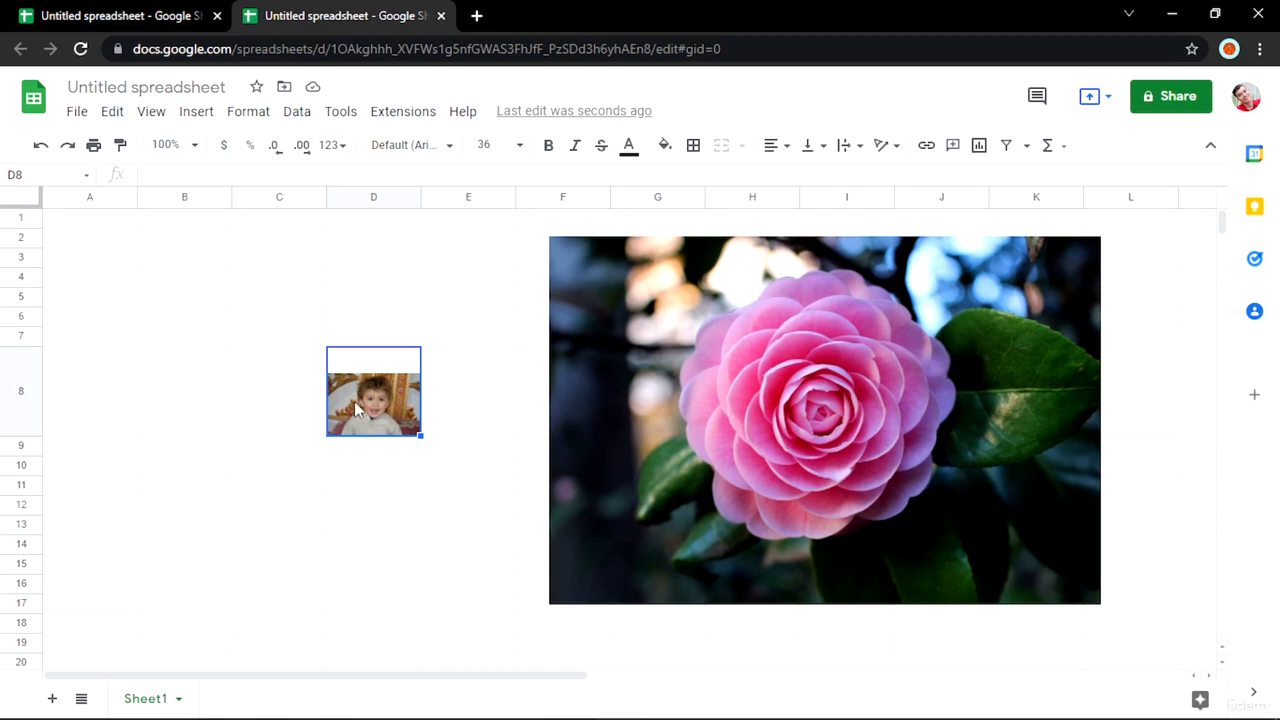
mouse_move(930, 420)
mouse_down()
mouse_move(906, 449)
mouse_move(949, 449)
mouse_move(947, 434)
mouse_up()
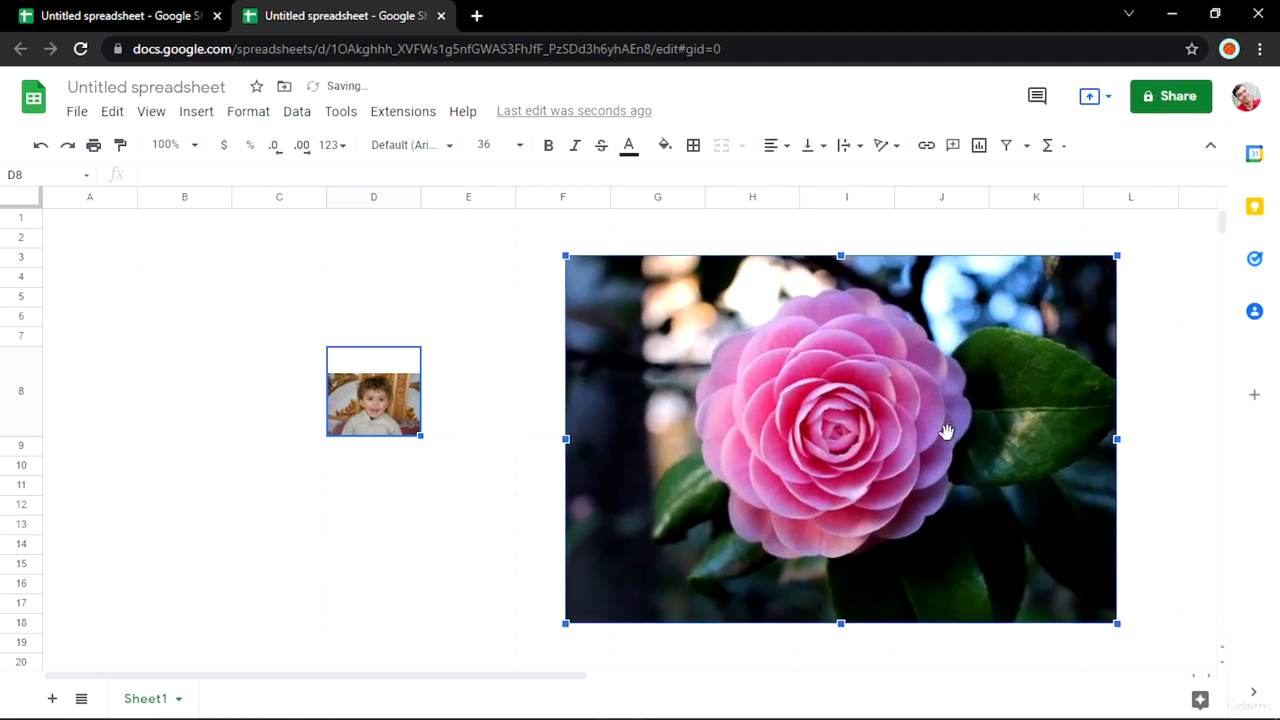
drag(846, 458, 856, 438)
- Select cell D14 and open a blank drawing for insertion into the sheet
click(412, 548)
click(250, 114)
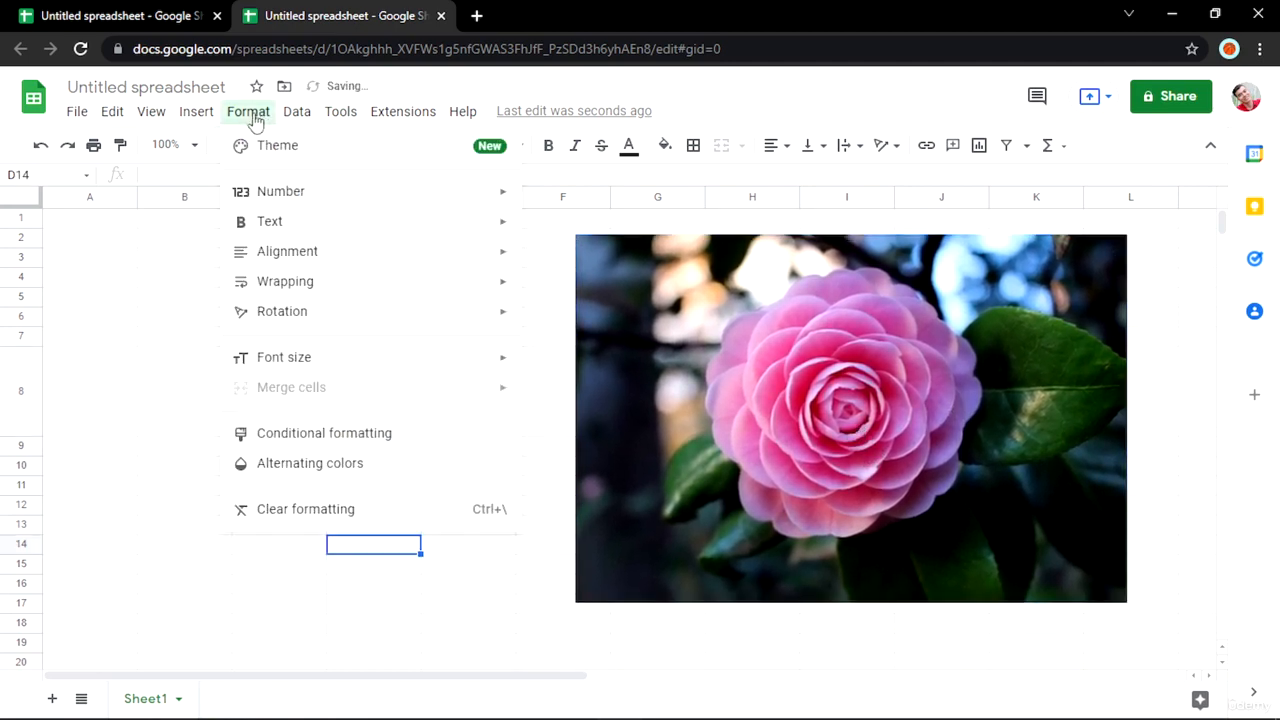
click(198, 114)
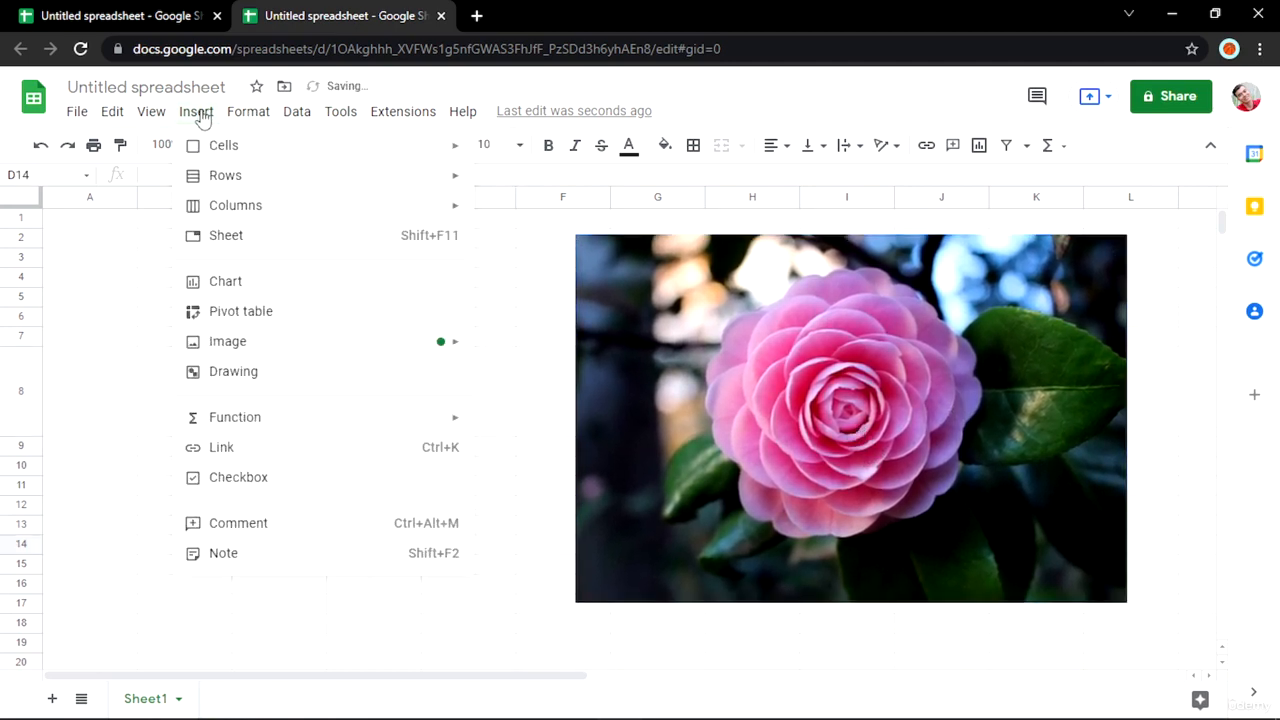
click(269, 375)
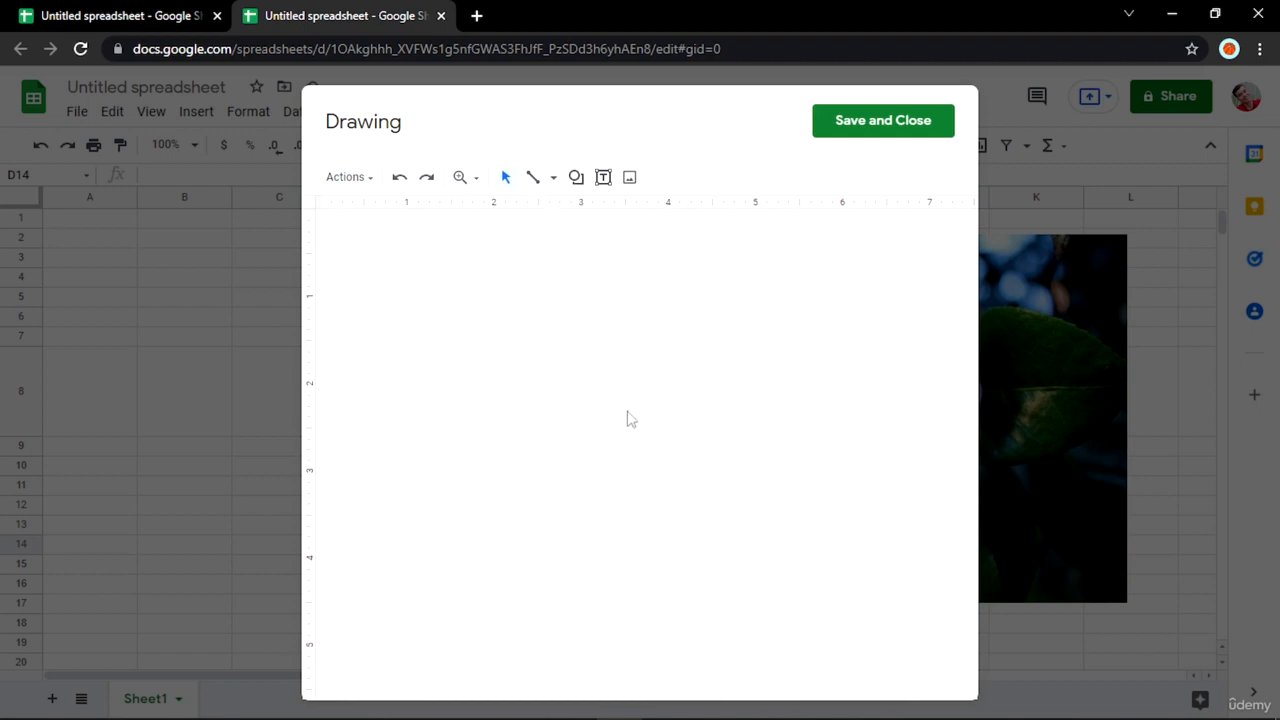
mouse_move(638, 381)
mouse_down()
mouse_move(632, 366)
mouse_move(652, 363)
mouse_up()
- Try drawing two straight diagonal lines on the drawing canvas
click(551, 181)
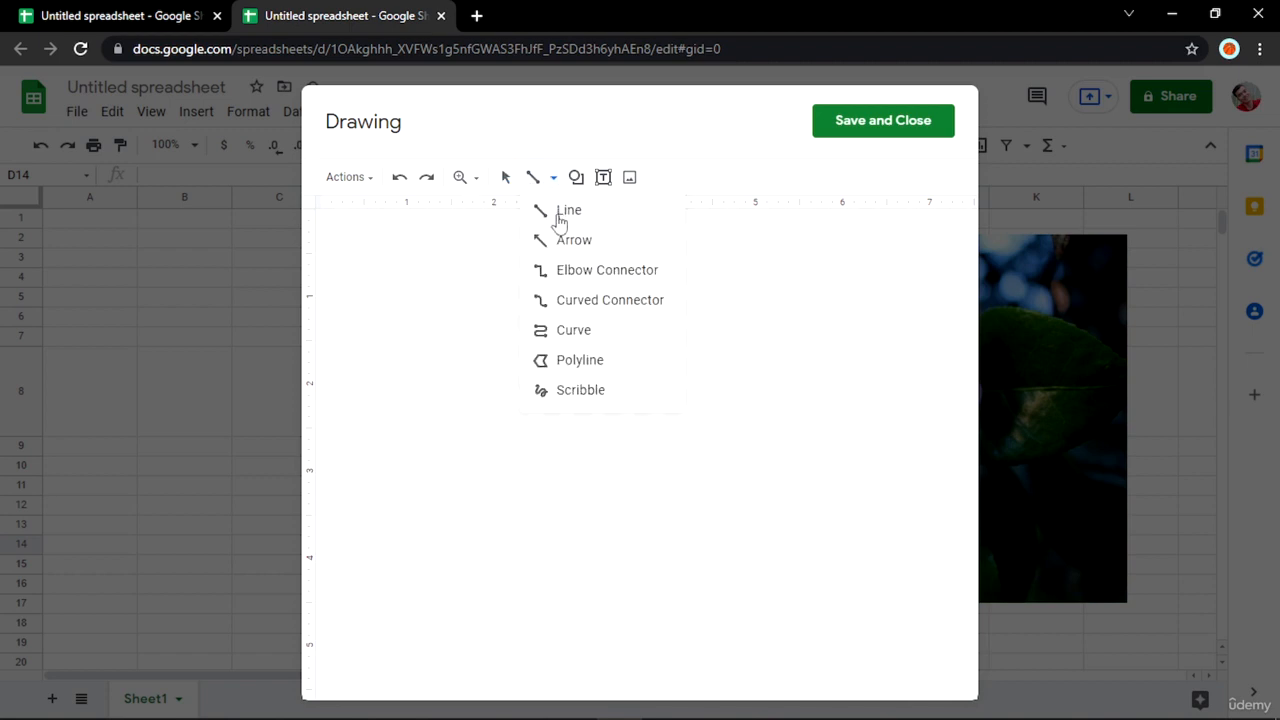
key(Escape)
drag(727, 302, 592, 510)
drag(506, 448, 716, 518)
click(553, 180)
key(Escape)
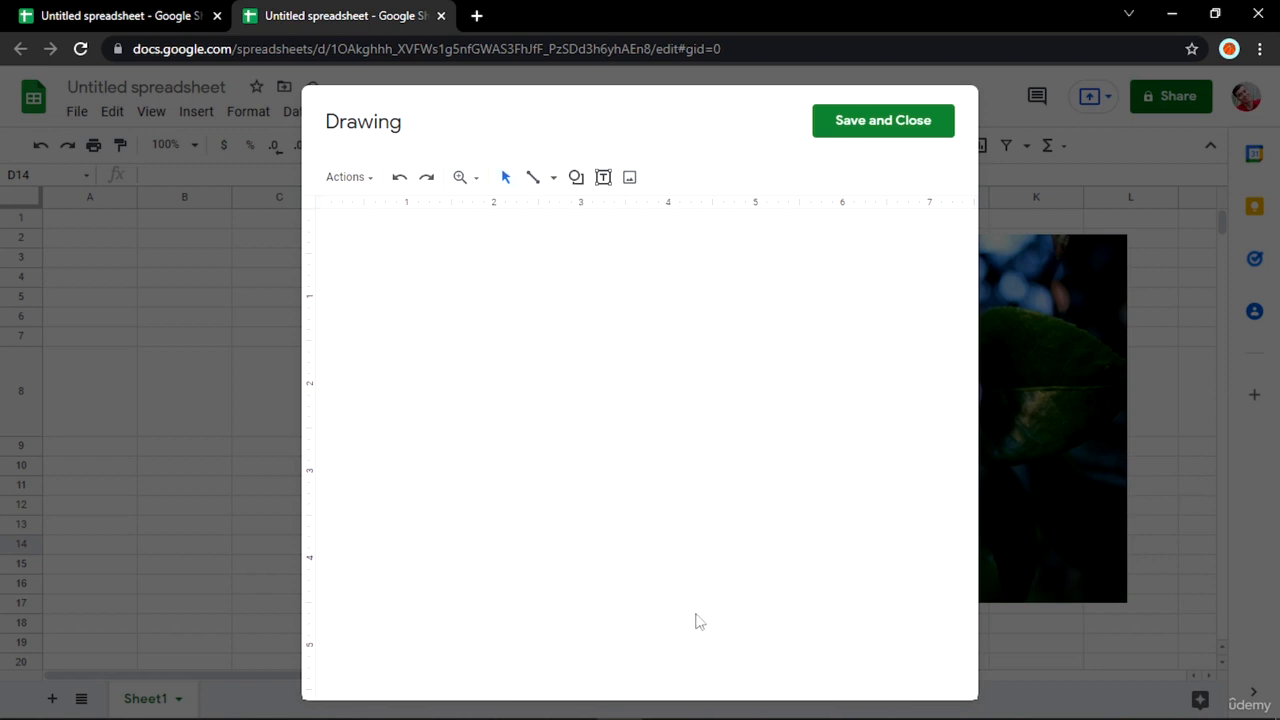
- Try out three arrows in different directions on the drawing canvas and undo them
click(556, 177)
click(566, 250)
mouse_move(517, 318)
mouse_down()
mouse_move(597, 329)
mouse_move(733, 490)
mouse_up()
drag(625, 413, 519, 476)
drag(645, 388, 646, 290)
key(ctrl+z)
key(ctrl+z)
key(ctrl+z)
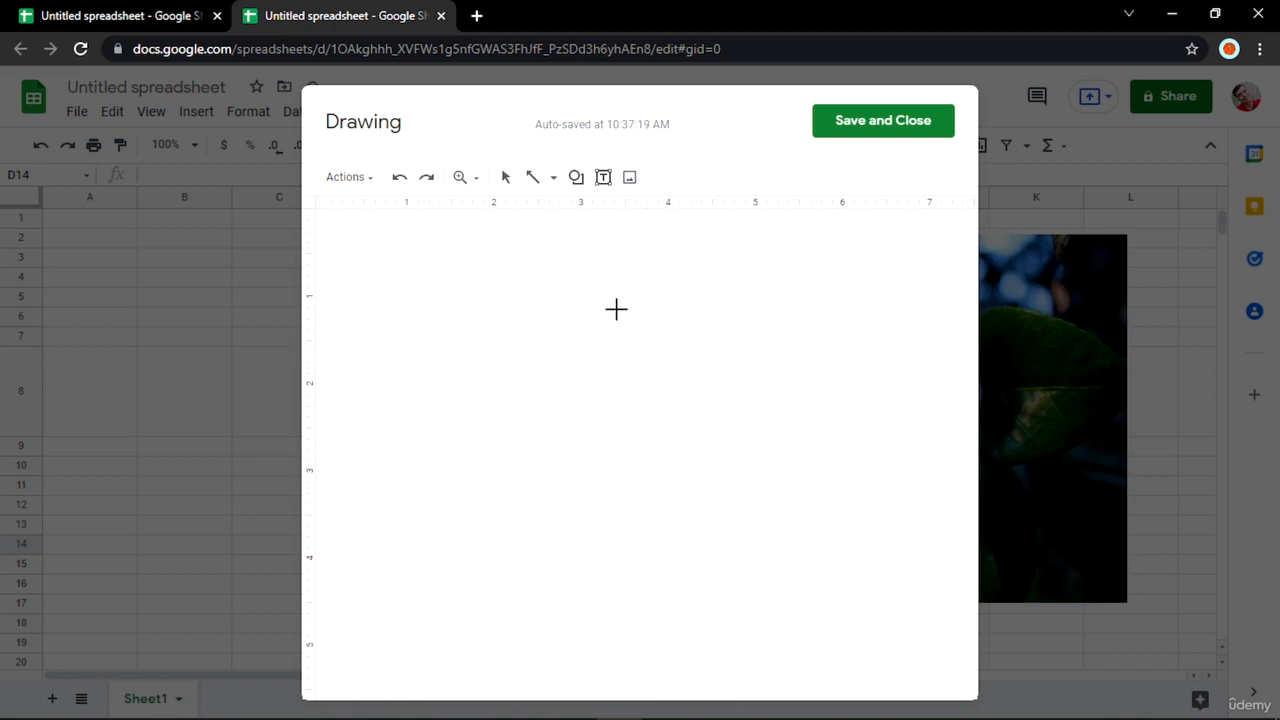
- Try drawing freeform shapes with the Curve tool on the canvas and undo them
click(553, 177)
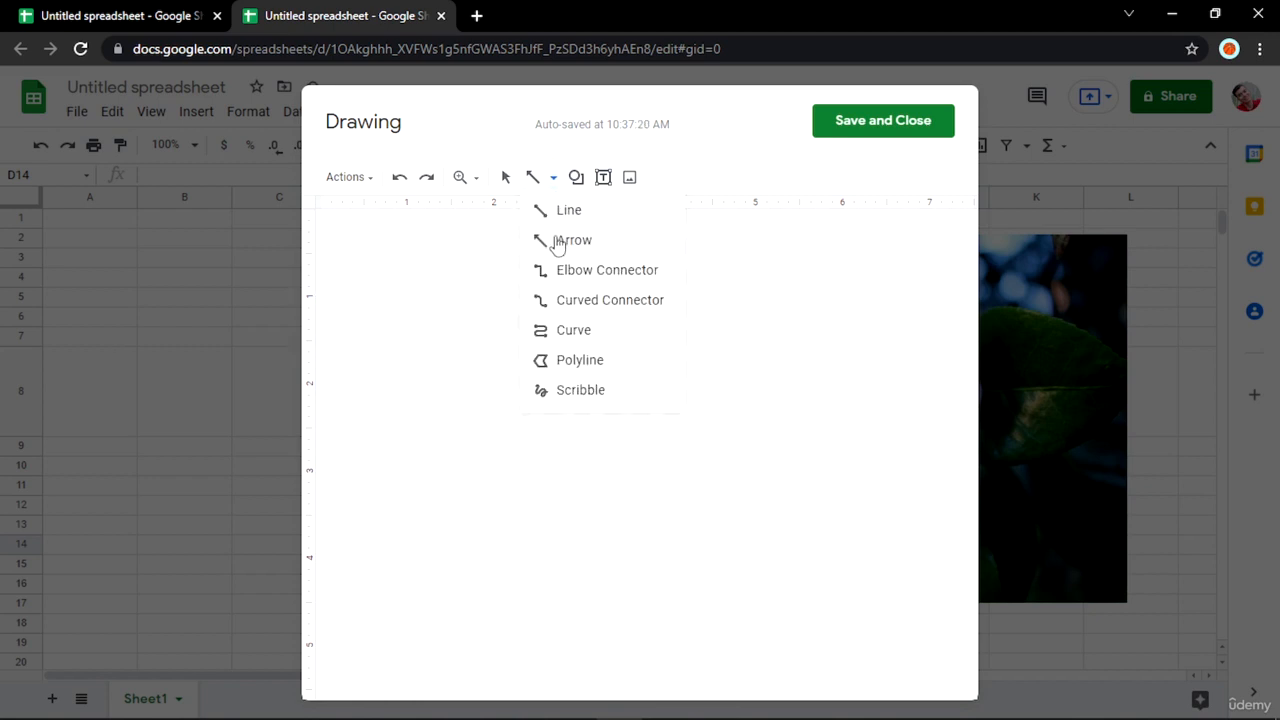
click(590, 330)
click(694, 325)
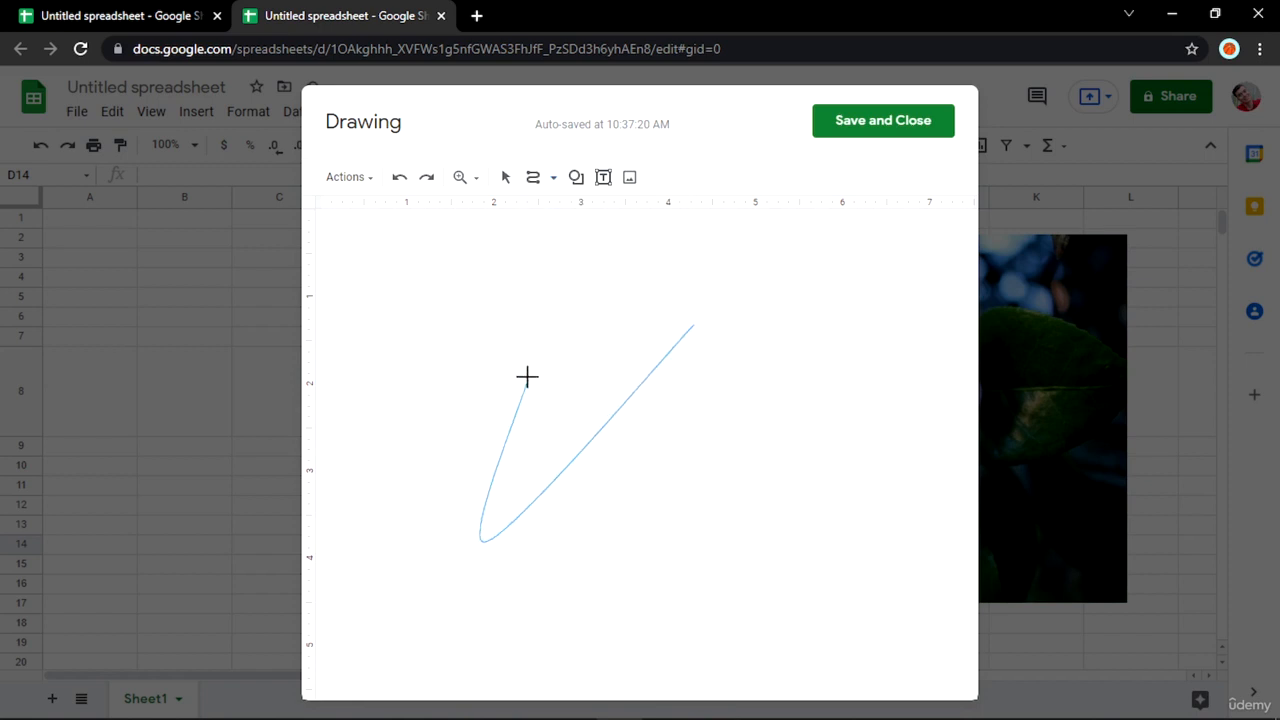
click(698, 328)
mouse_move(579, 360)
mouse_down()
mouse_move(631, 397)
mouse_move(649, 471)
mouse_move(491, 606)
mouse_move(427, 397)
mouse_move(589, 409)
mouse_move(640, 349)
mouse_move(669, 466)
mouse_move(641, 373)
mouse_move(579, 351)
mouse_up()
key(ctrl+z)
key(ctrl+z)
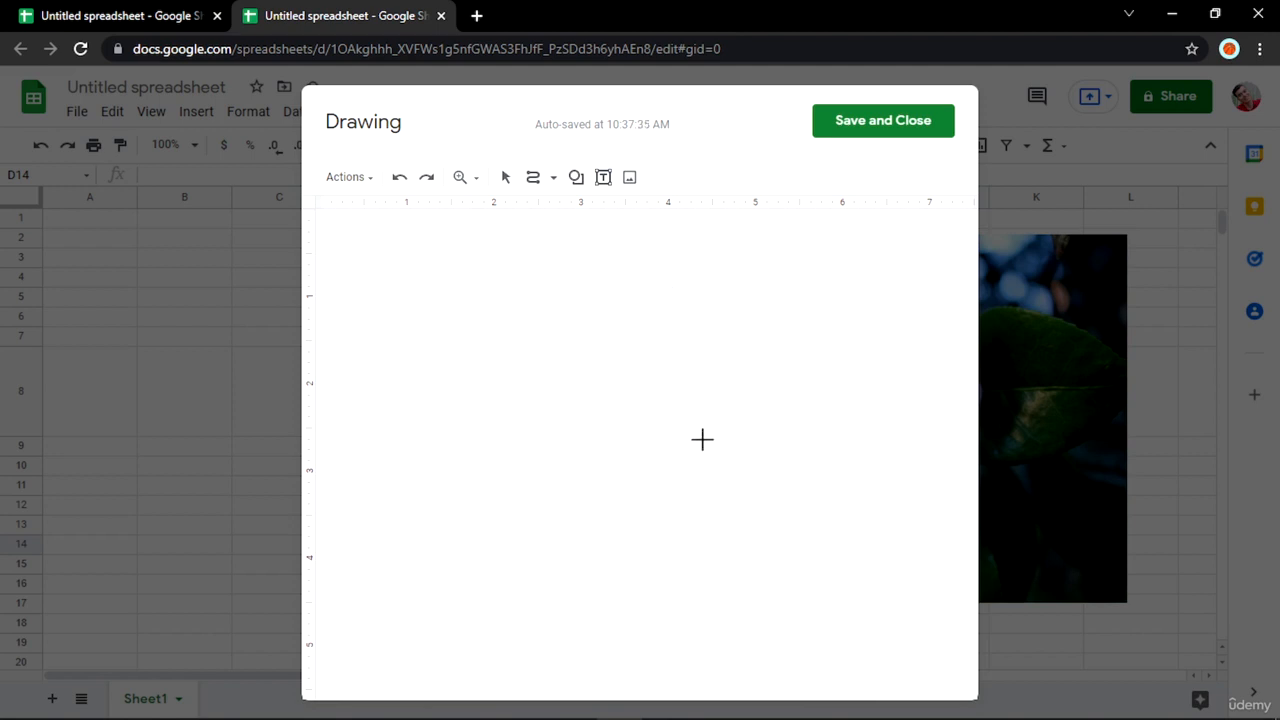
- Try drawing a closed, roughly heart-shaped curve in the middle of the canvas and delete it
mouse_move(644, 358)
mouse_down()
mouse_move(734, 320)
mouse_move(751, 286)
mouse_move(794, 451)
mouse_move(765, 522)
mouse_move(597, 617)
mouse_move(451, 479)
mouse_move(483, 449)
mouse_move(474, 354)
mouse_move(491, 300)
mouse_move(560, 277)
mouse_move(643, 360)
mouse_up()
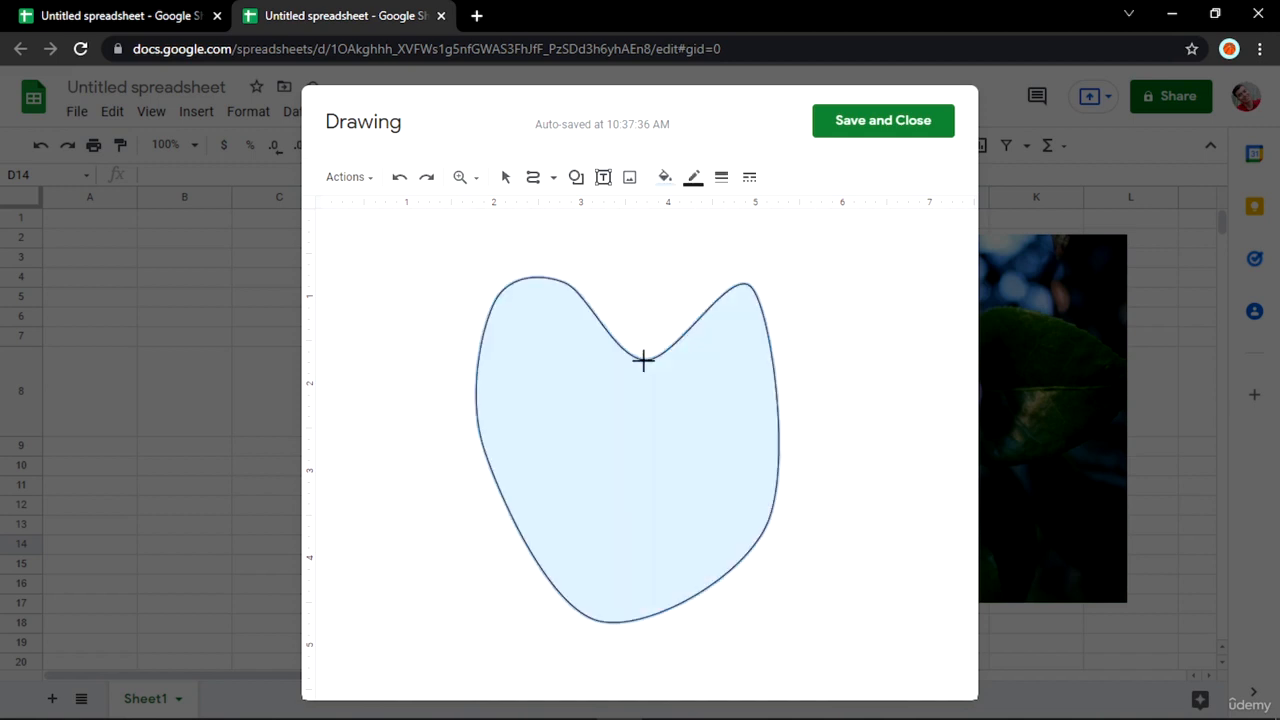
click(712, 432)
key(Delete)
- Draw a closed, rounded blob with the Curve tool and fill it with a slightly deeper pale blue
click(681, 298)
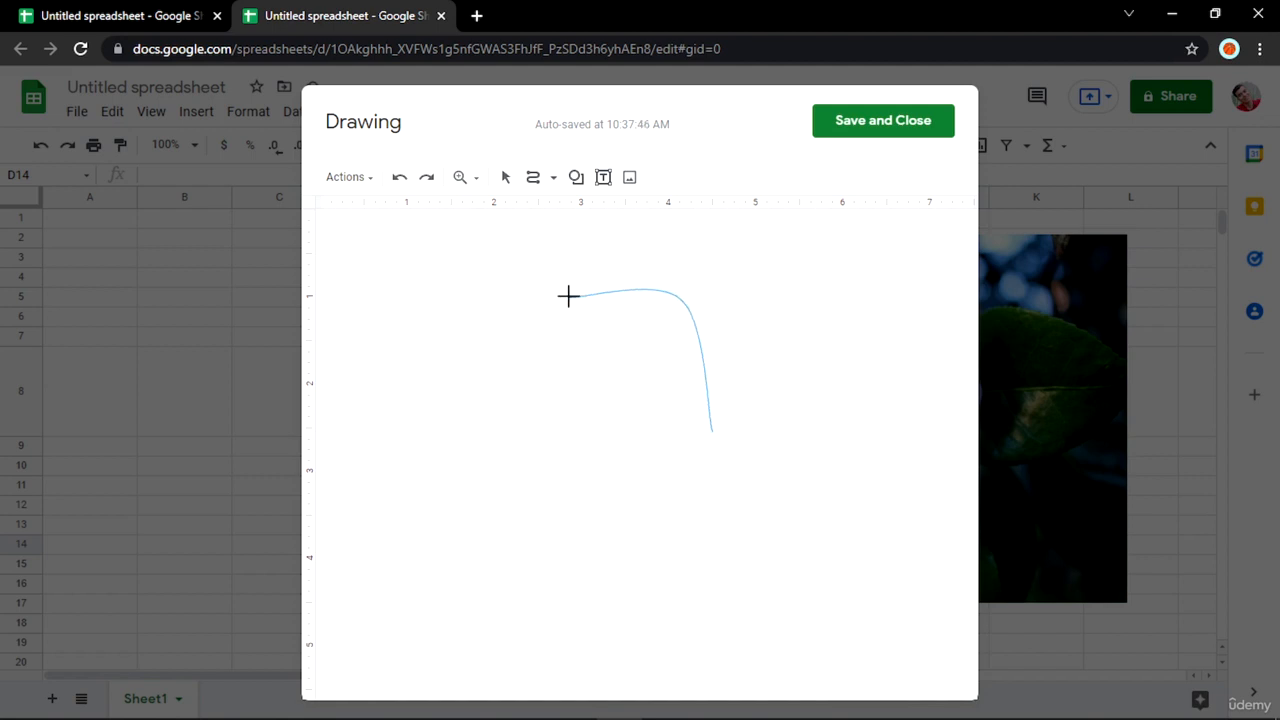
click(462, 387)
click(513, 529)
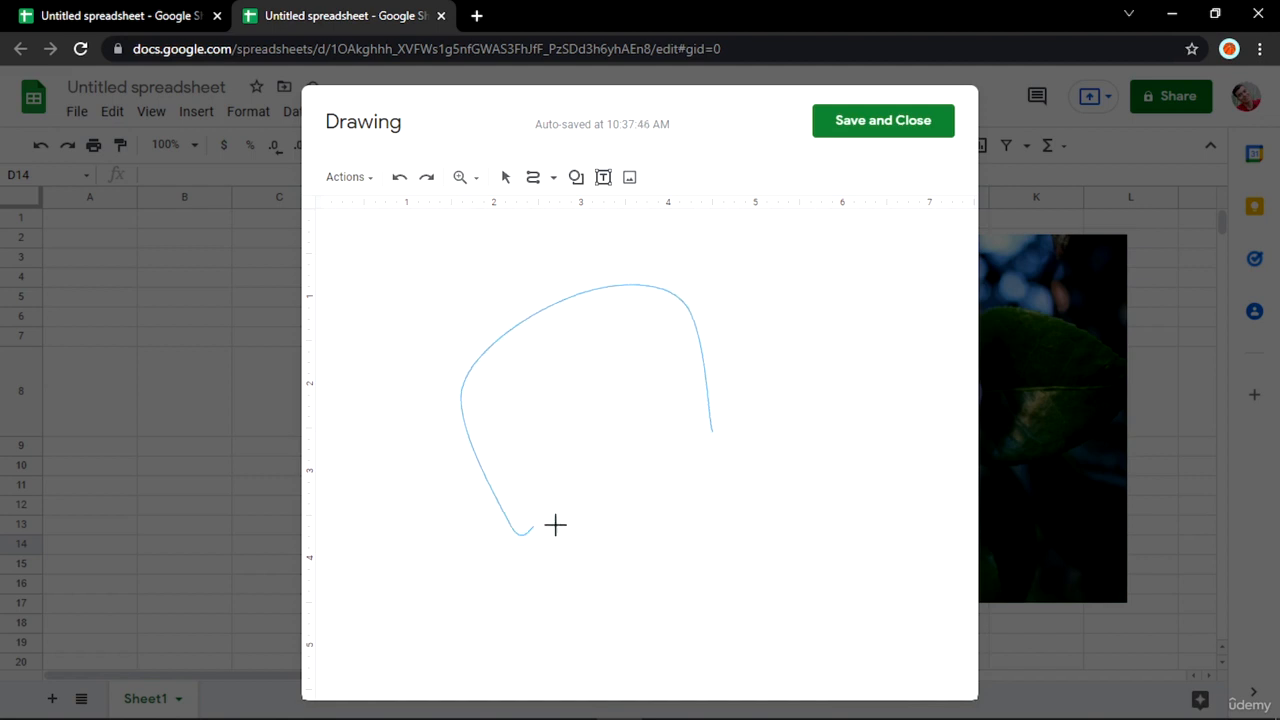
click(711, 434)
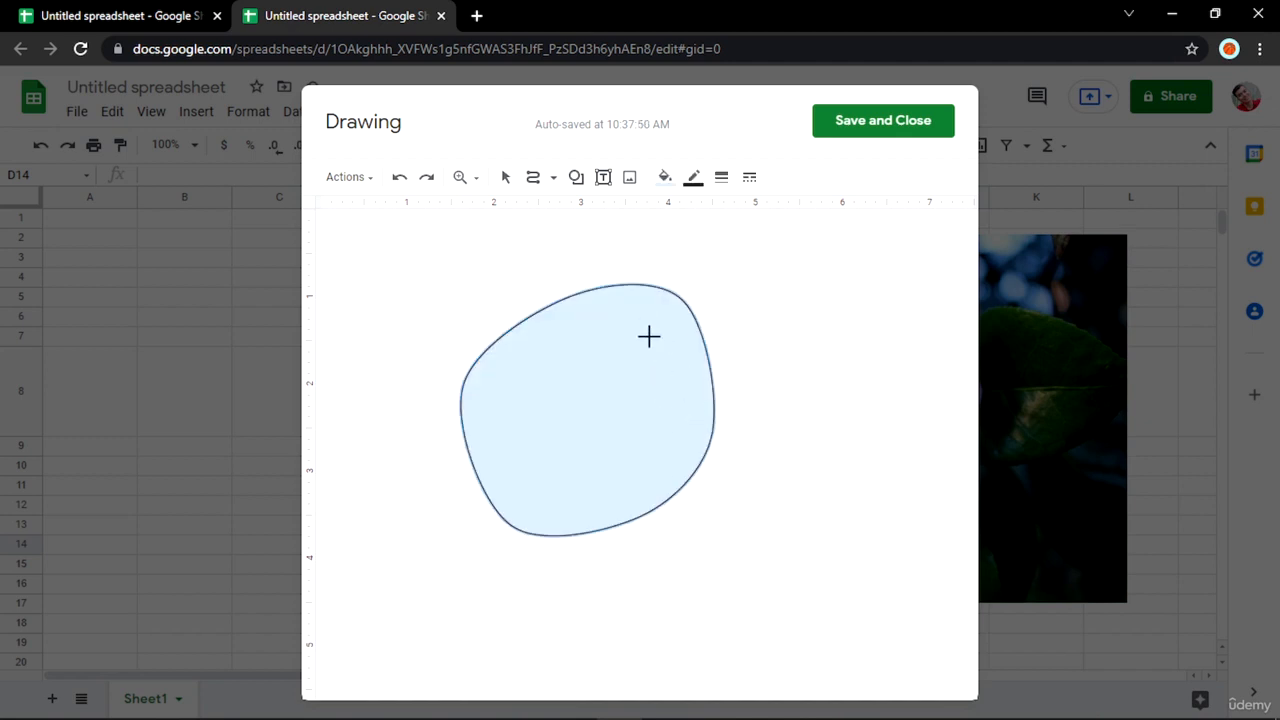
click(662, 180)
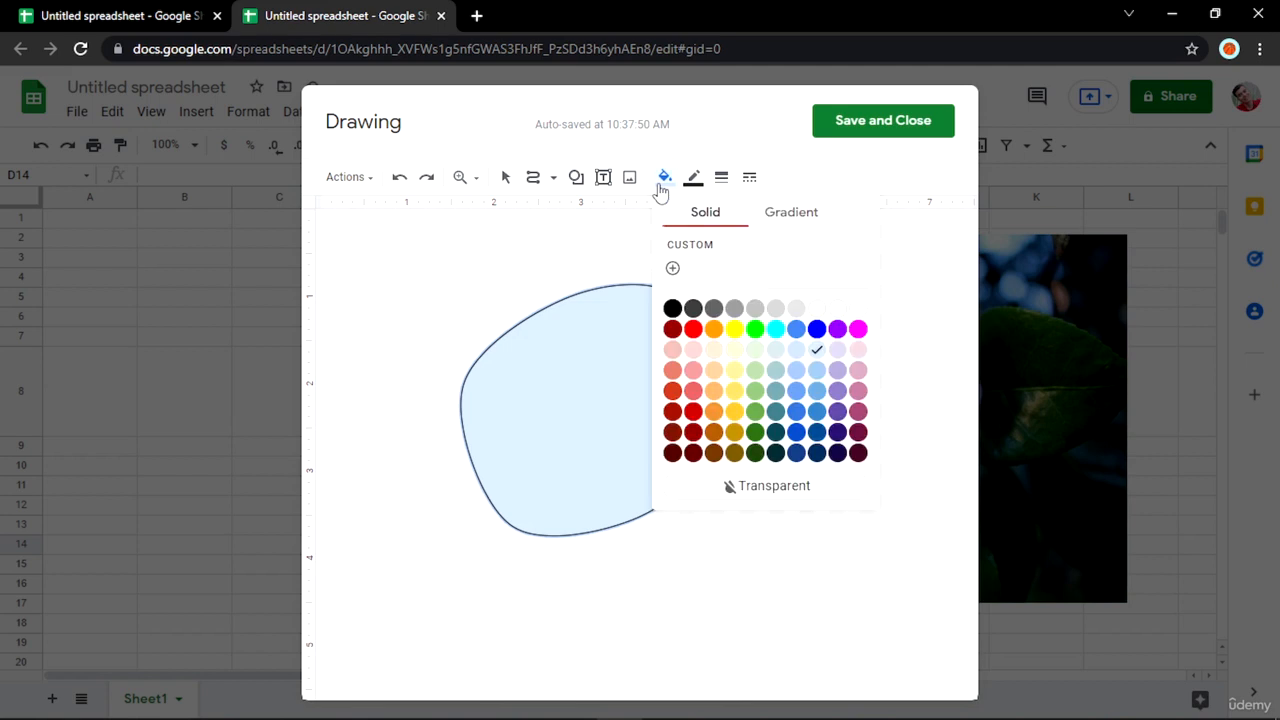
click(793, 355)
- Try adding a triangular curve beside the rounded blob like a fish tail, and remove both shapes
click(826, 305)
click(704, 433)
click(851, 532)
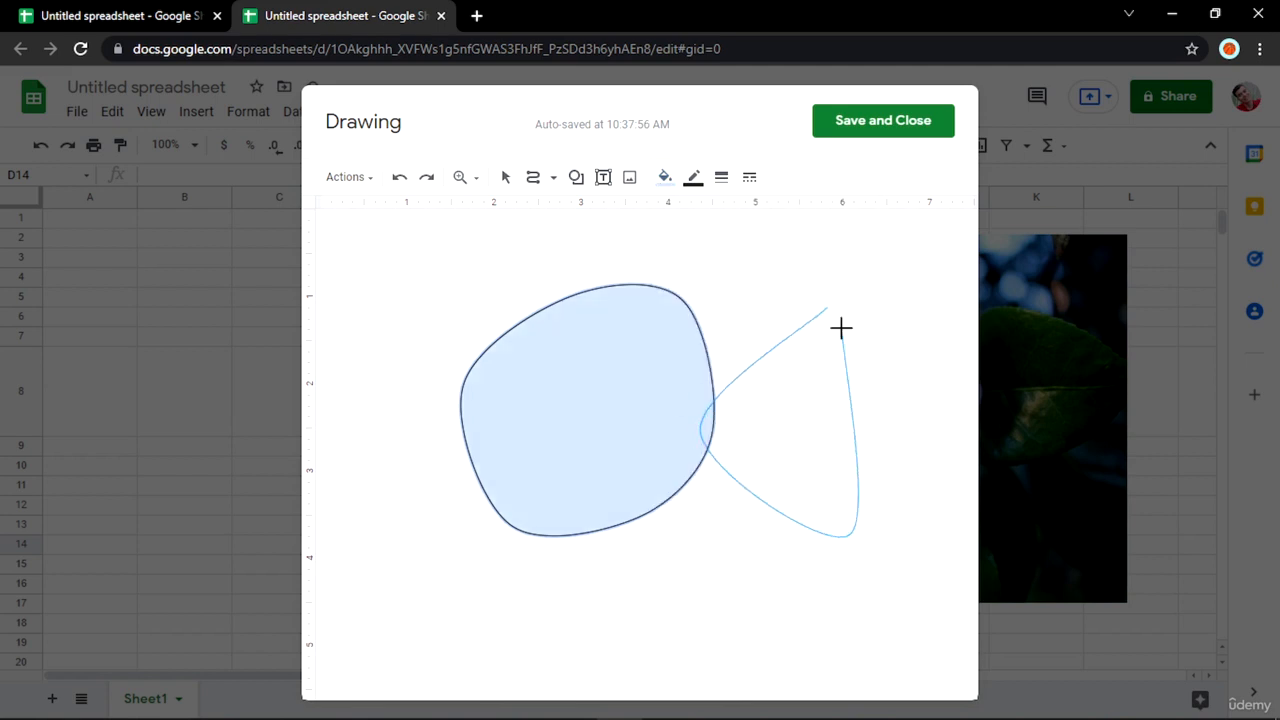
click(823, 309)
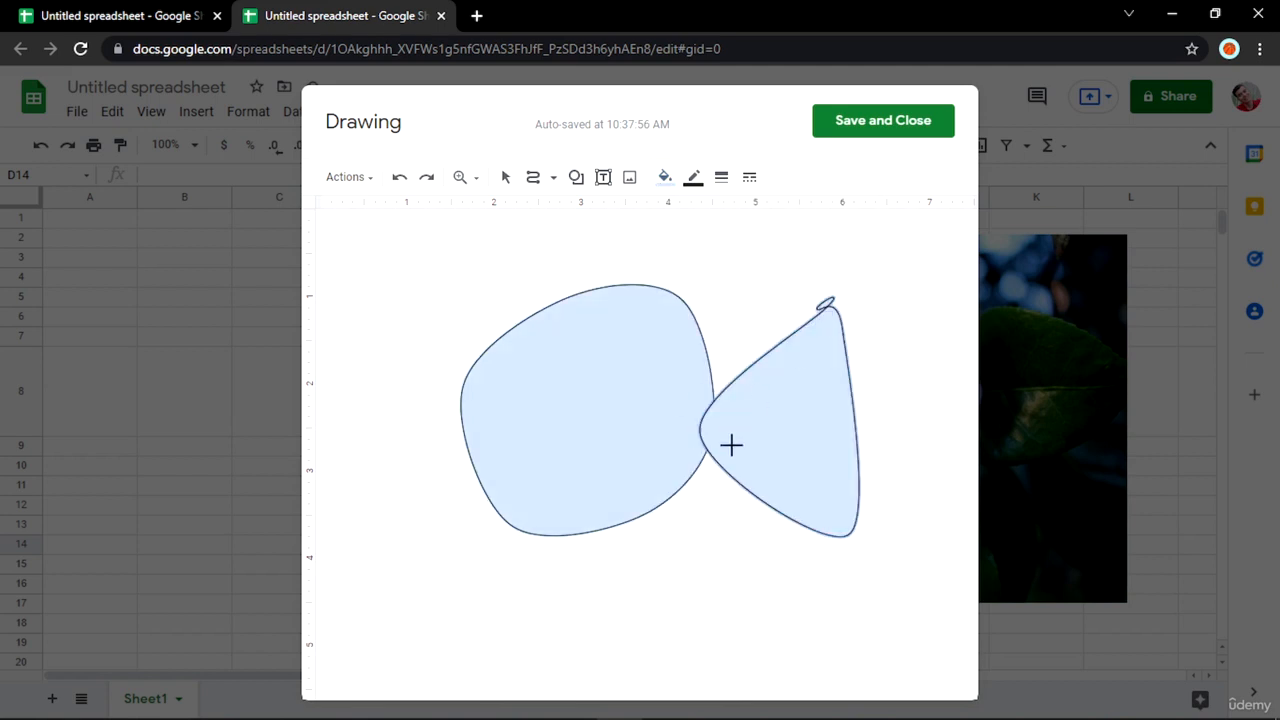
key(Delete)
key(ctrl+z)
key(ctrl+z)
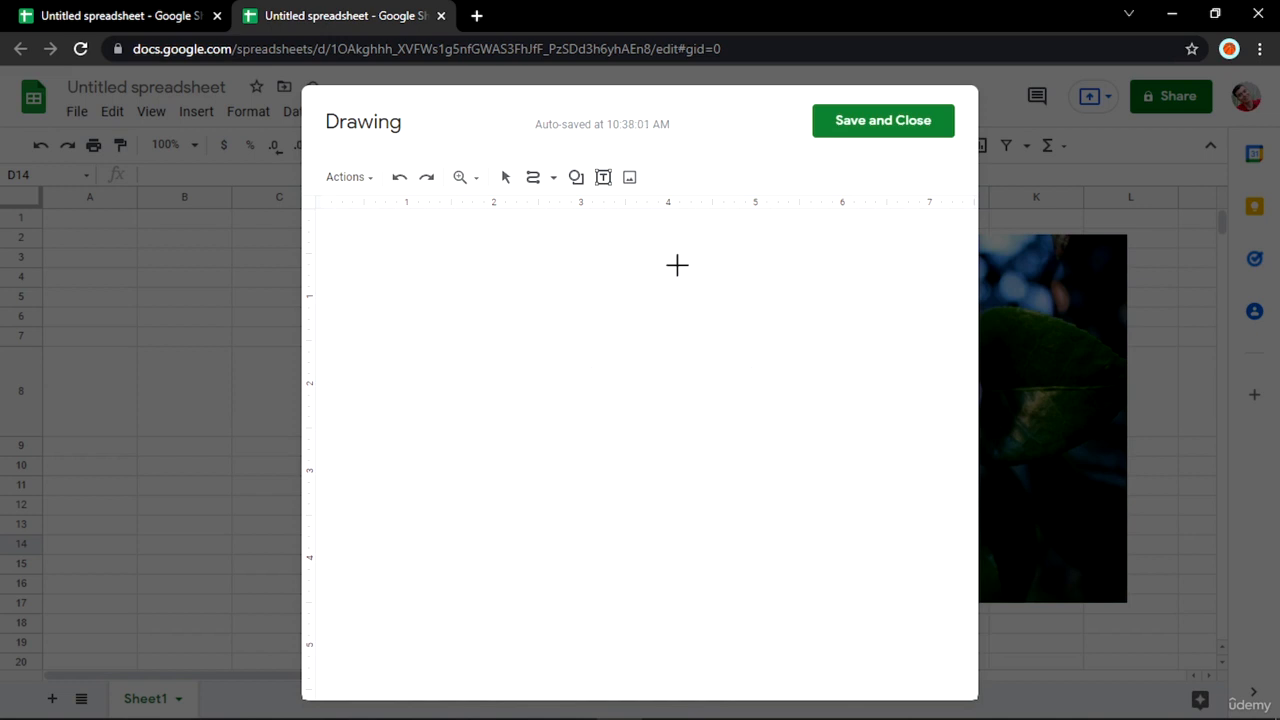
- Sketch an unfilled, roughly triangular curve and look through its border color, weight and dash options
mouse_move(544, 343)
mouse_down()
mouse_move(743, 400)
mouse_move(611, 317)
mouse_move(549, 346)
mouse_up()
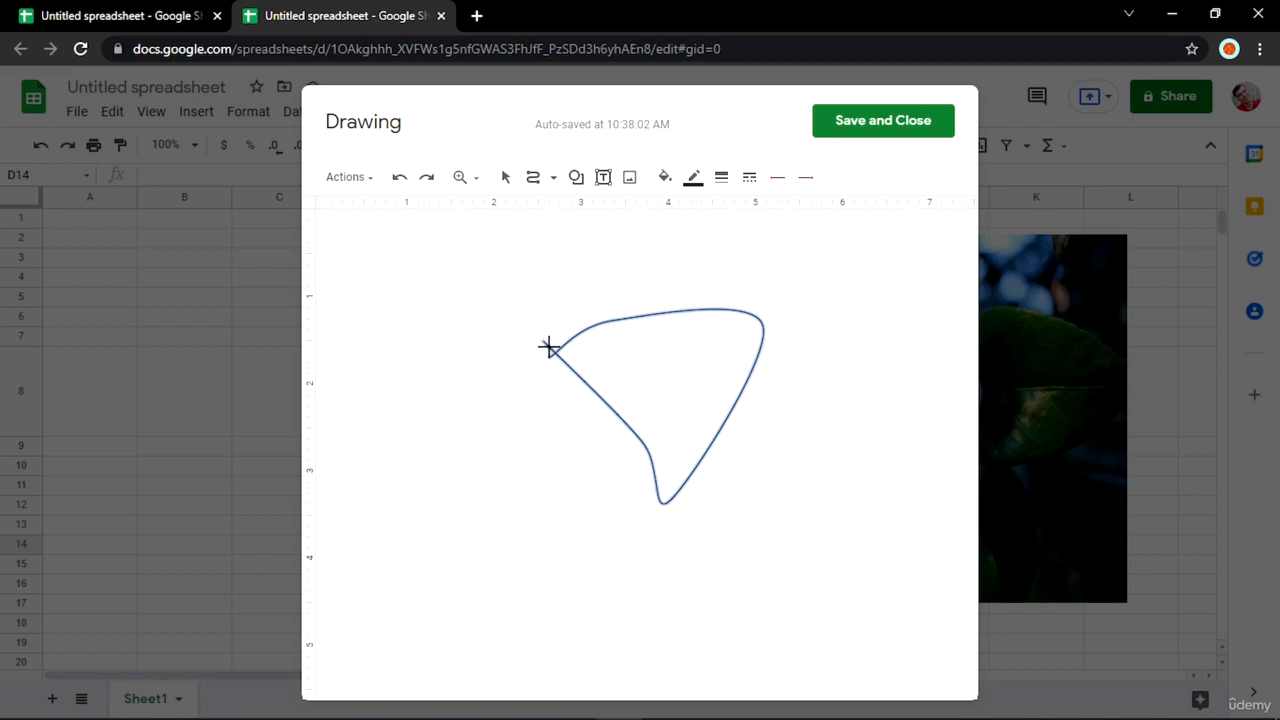
click(698, 182)
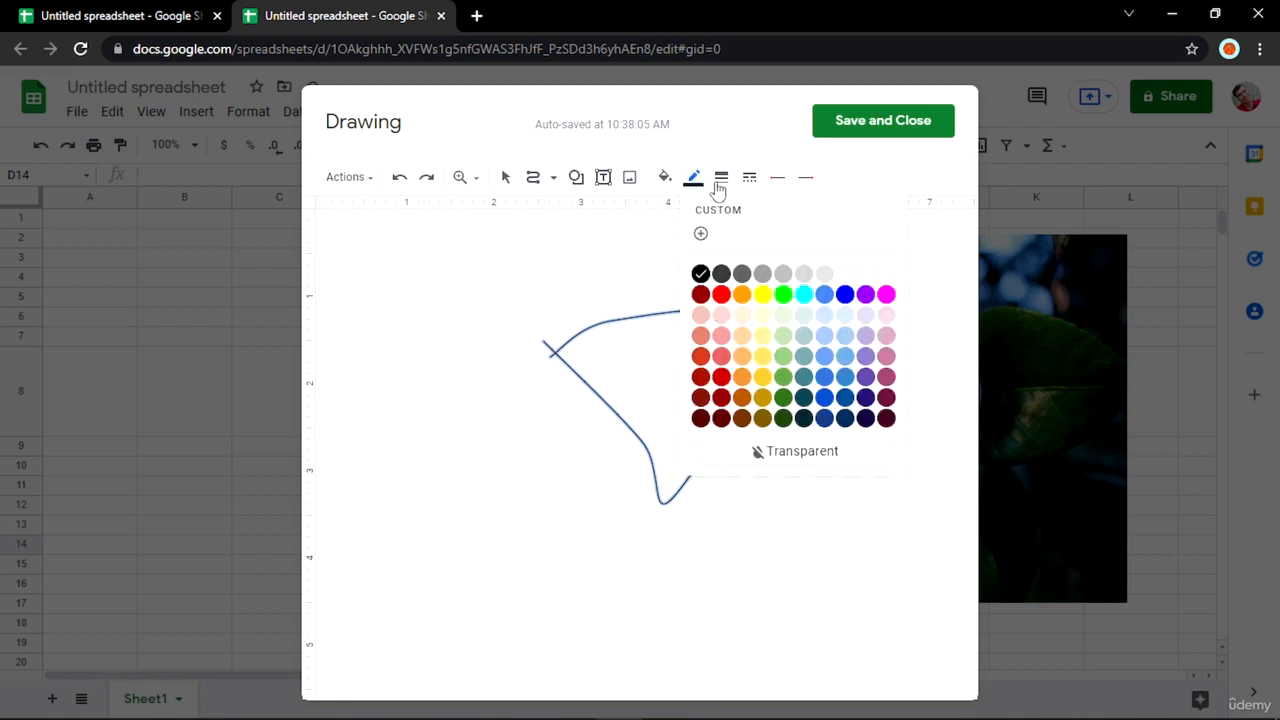
click(719, 186)
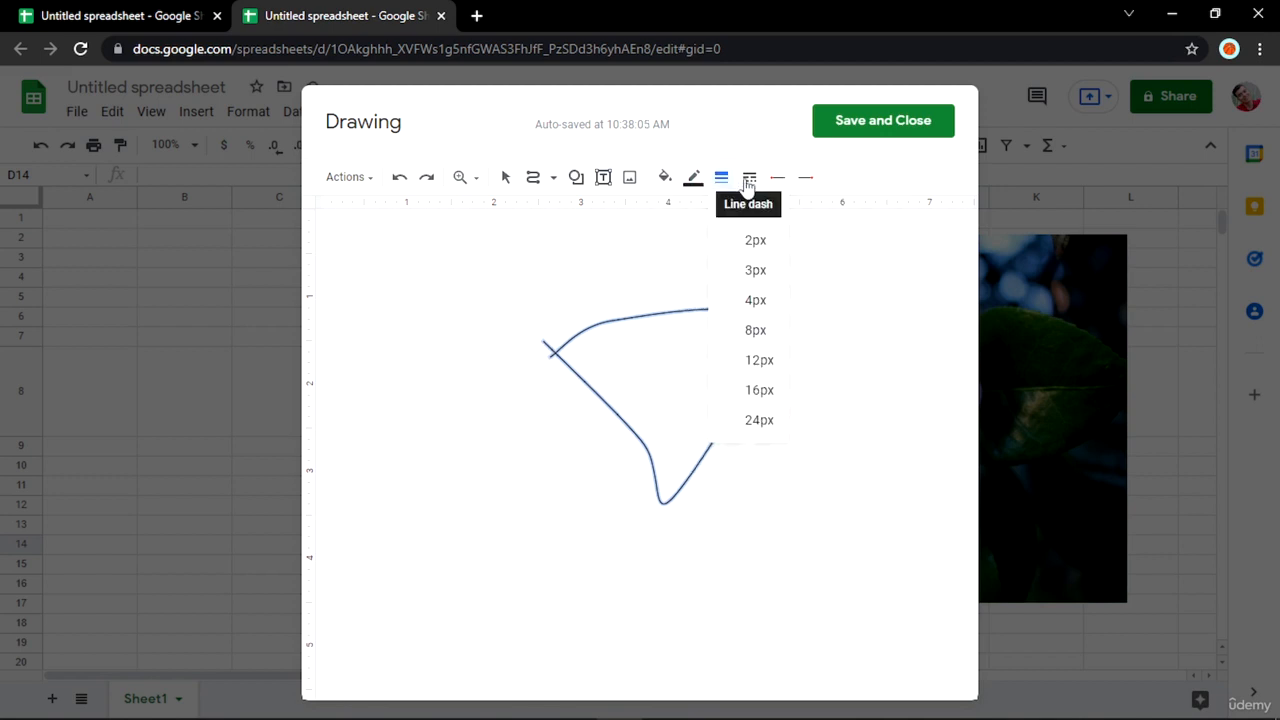
click(748, 182)
click(722, 186)
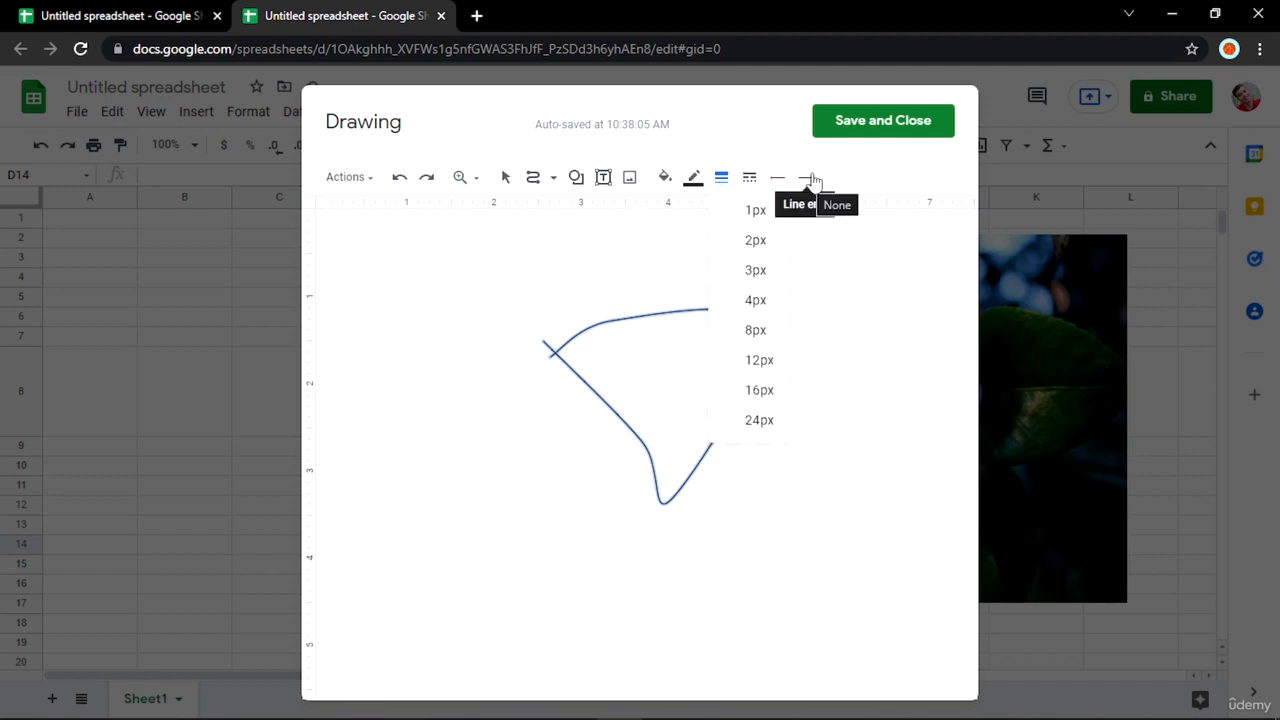
- Try several freehand Scribble strokes around the triangular curve and delete everything on the canvas
click(556, 186)
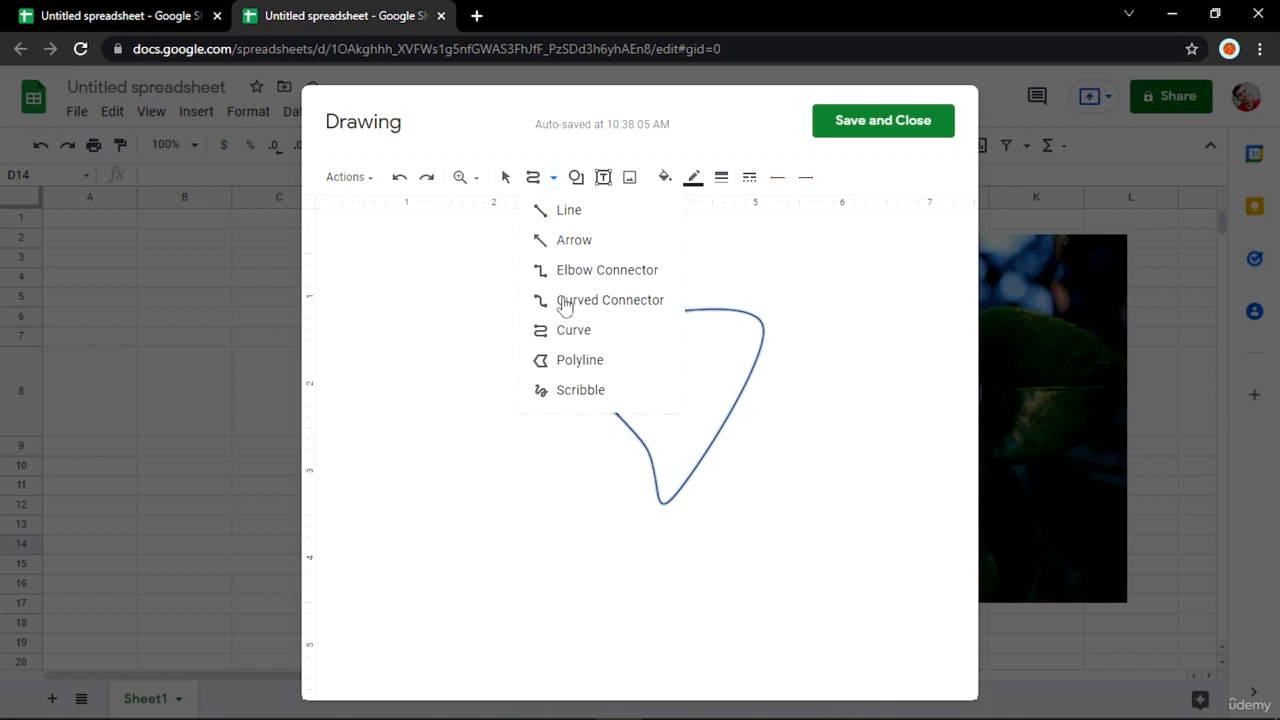
click(566, 392)
drag(452, 391, 450, 410)
mouse_move(481, 546)
mouse_down()
mouse_move(520, 582)
mouse_move(537, 471)
mouse_move(603, 586)
mouse_move(636, 472)
mouse_move(554, 655)
mouse_up()
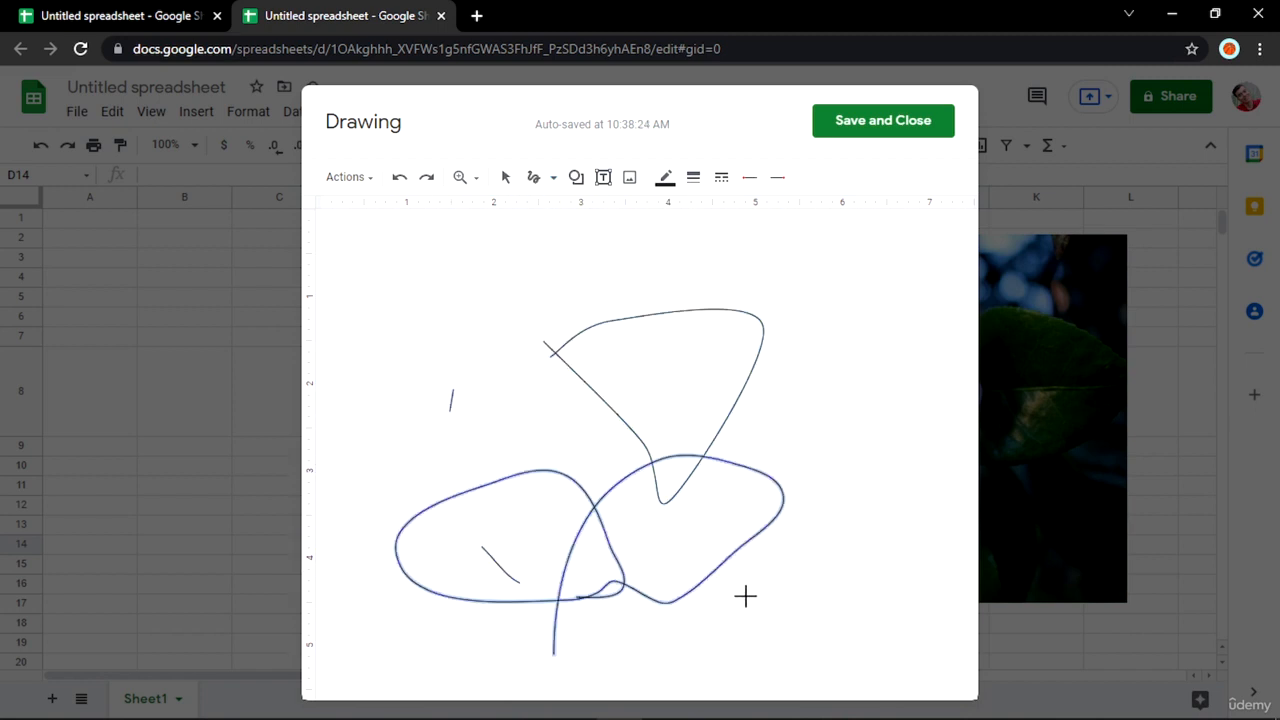
drag(666, 620, 726, 605)
key(ctrl+a)
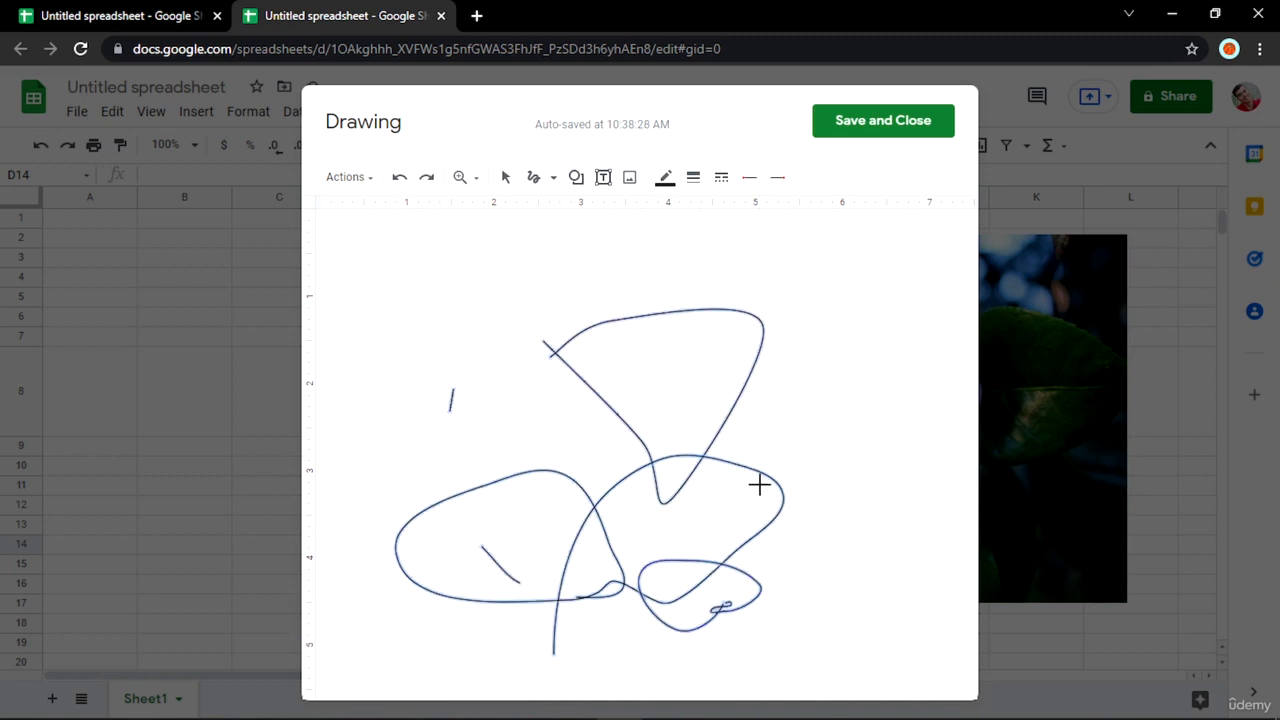
key(Delete)
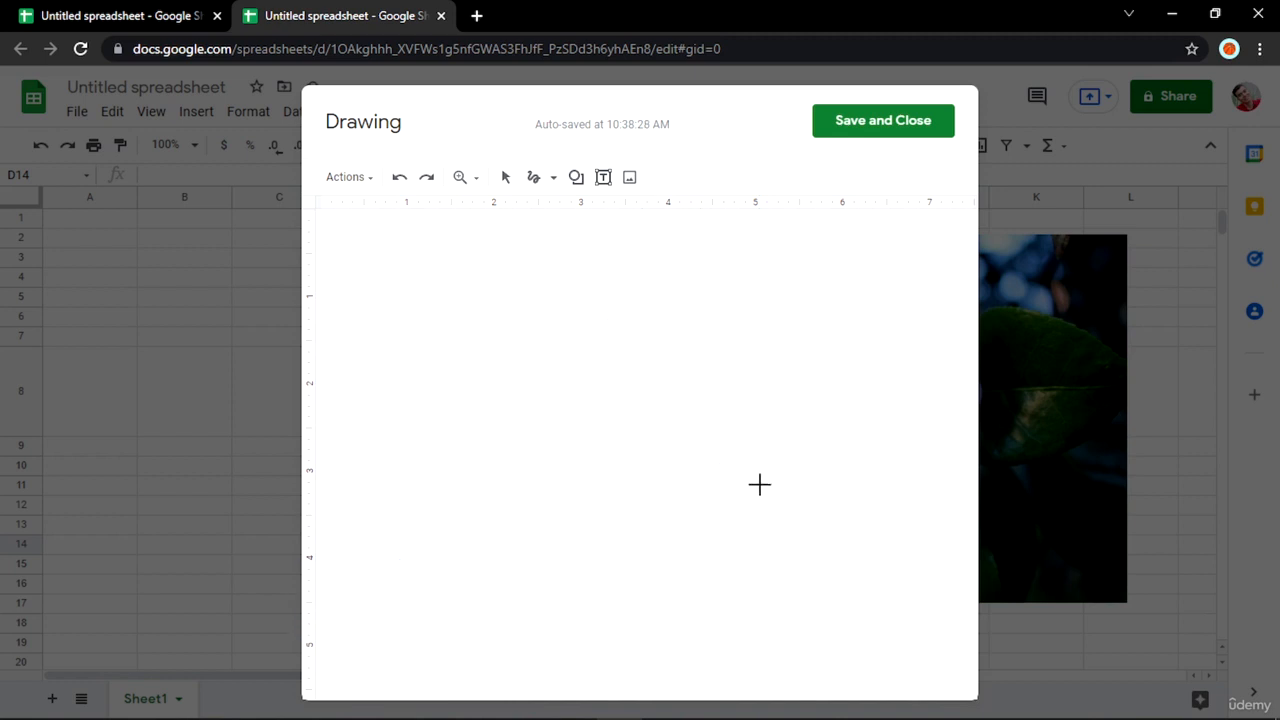
- Review the available shapes, arrows and callouts, and the drawing's further actions such as Download
click(575, 180)
mouse_move(632, 226)
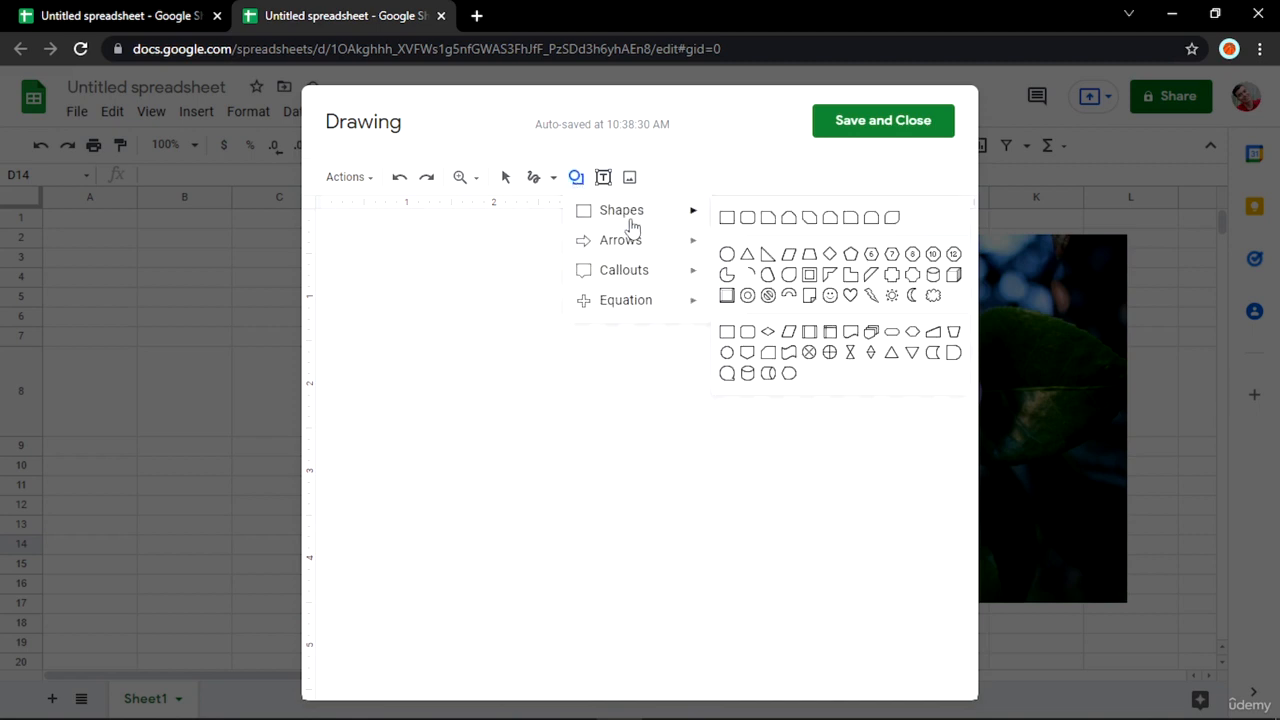
mouse_move(634, 248)
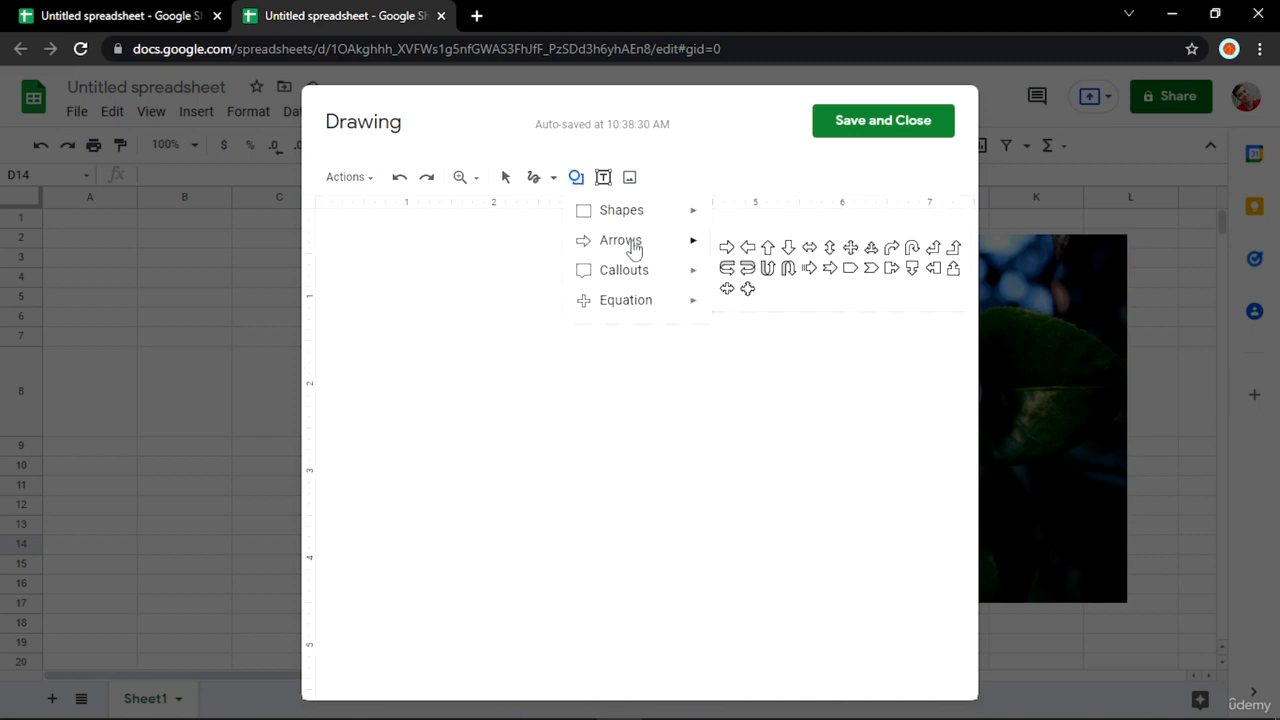
mouse_move(634, 272)
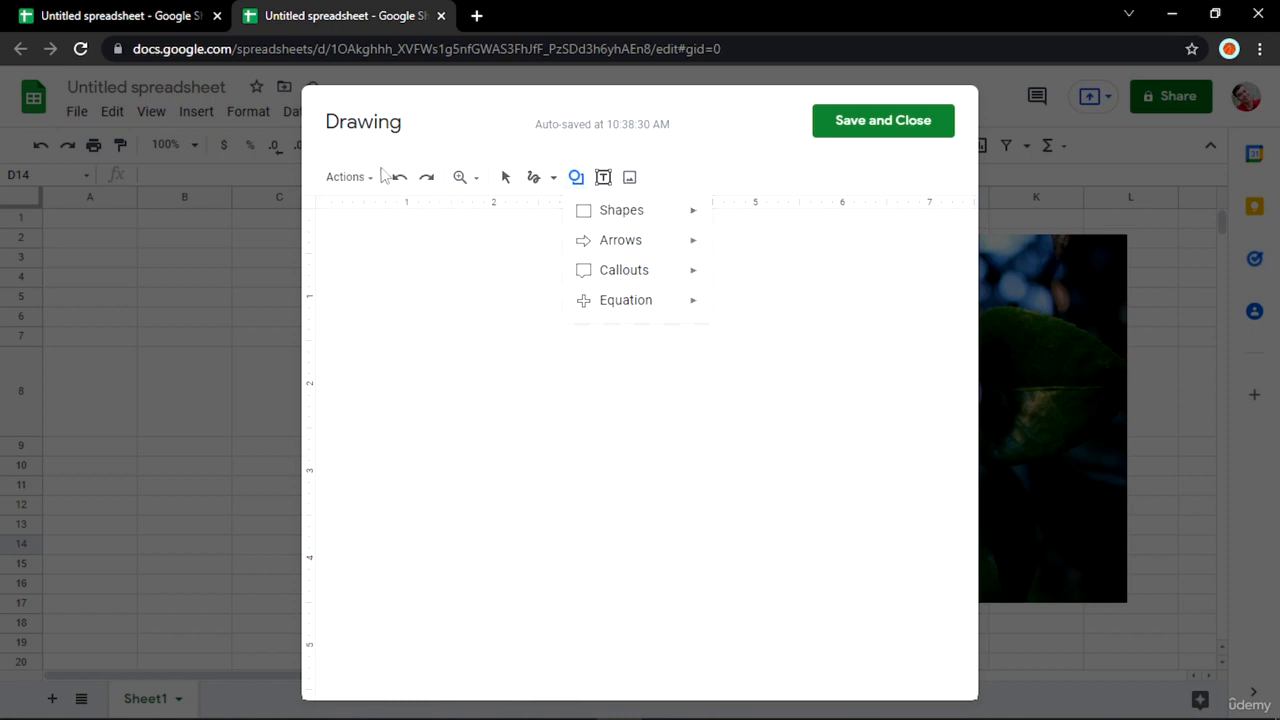
click(347, 177)
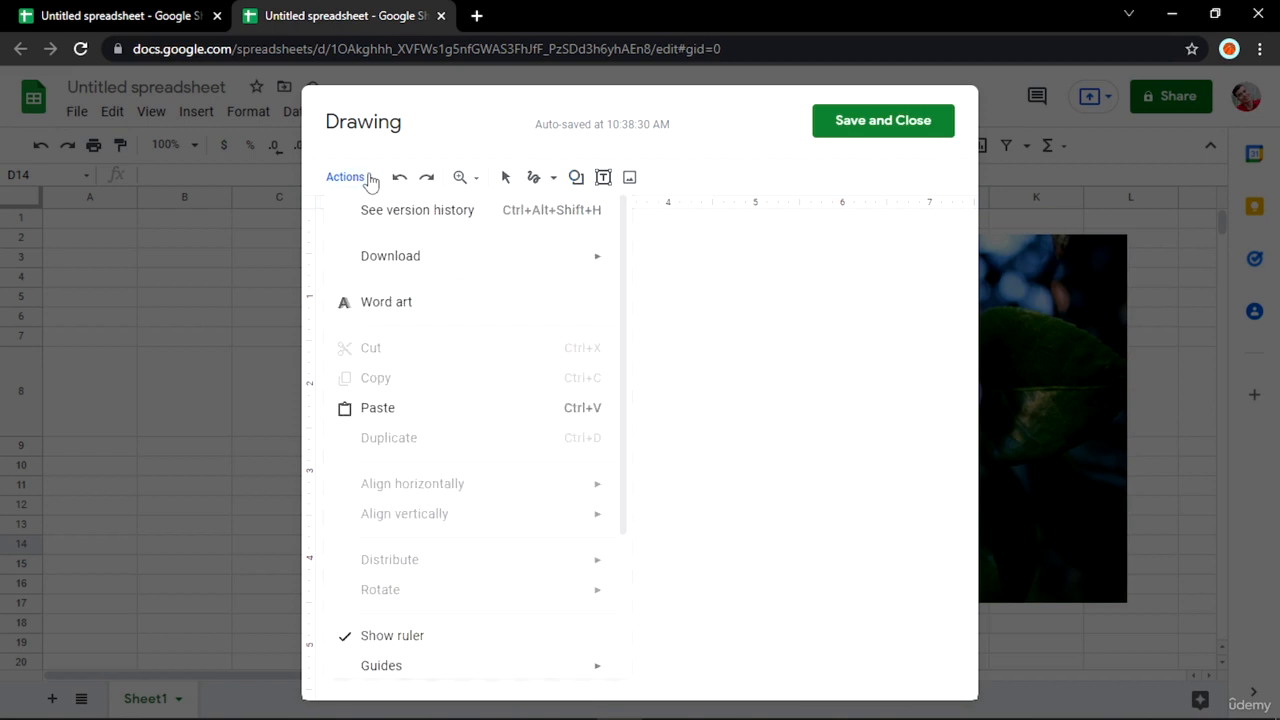
mouse_move(403, 252)
- Draw a heart shape about 3.7 ruler units wide and position it near the middle of the canvas
click(576, 180)
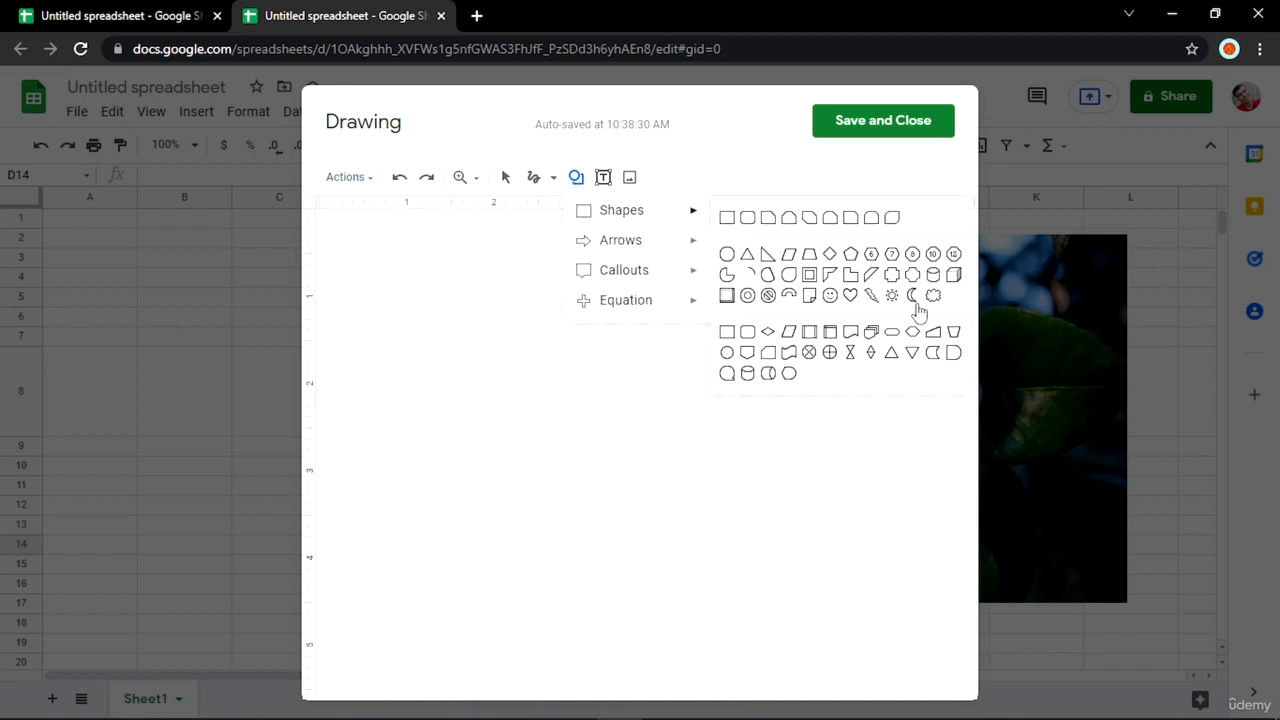
click(850, 295)
mouse_move(824, 348)
mouse_down()
mouse_move(631, 563)
mouse_move(584, 574)
mouse_move(669, 471)
mouse_move(569, 551)
mouse_move(551, 403)
mouse_move(454, 506)
mouse_move(534, 480)
mouse_move(680, 389)
mouse_move(538, 440)
mouse_move(494, 480)
mouse_move(591, 440)
mouse_move(502, 459)
mouse_up()
drag(683, 503, 657, 454)
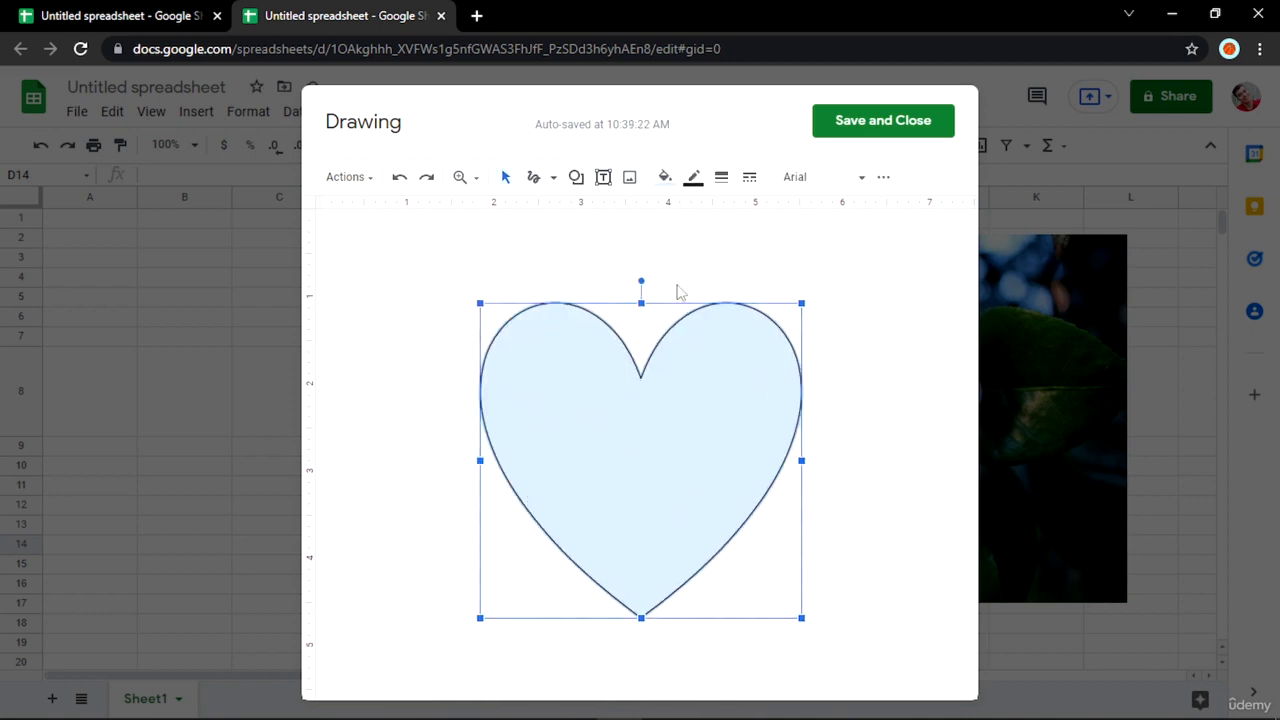
- Set both the fill and the border color of the heart to red
click(664, 177)
click(694, 331)
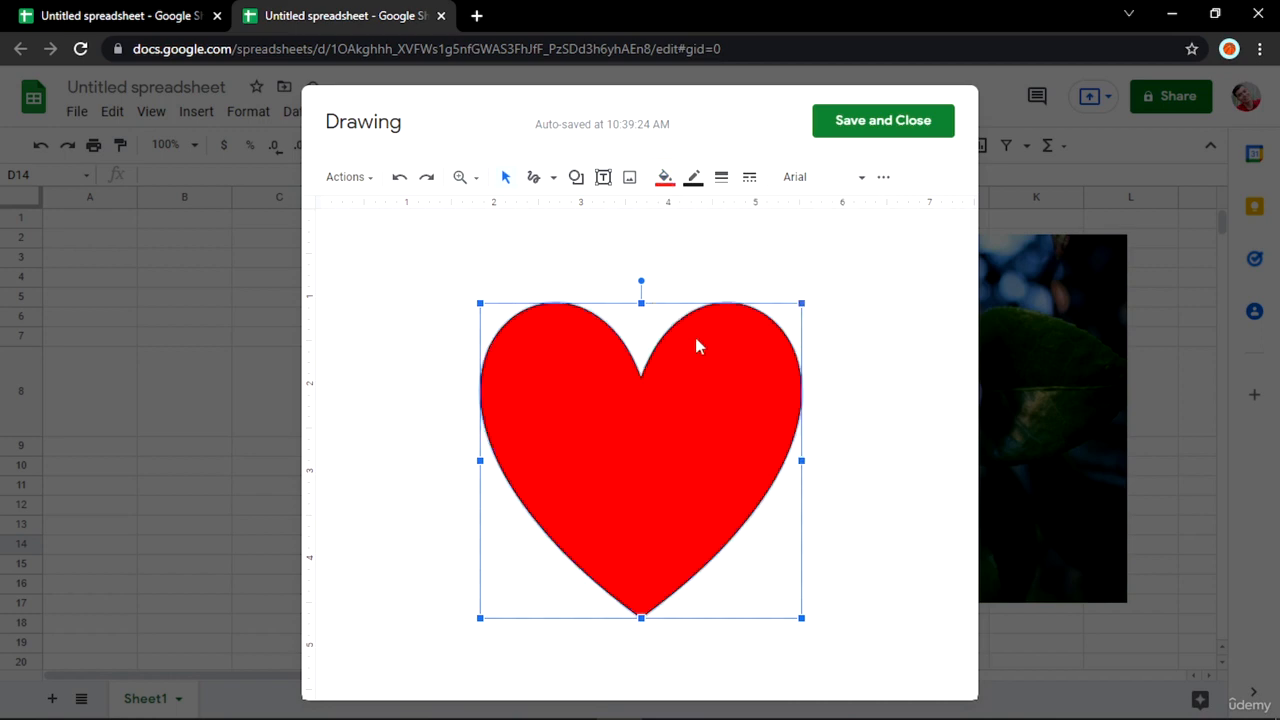
click(695, 178)
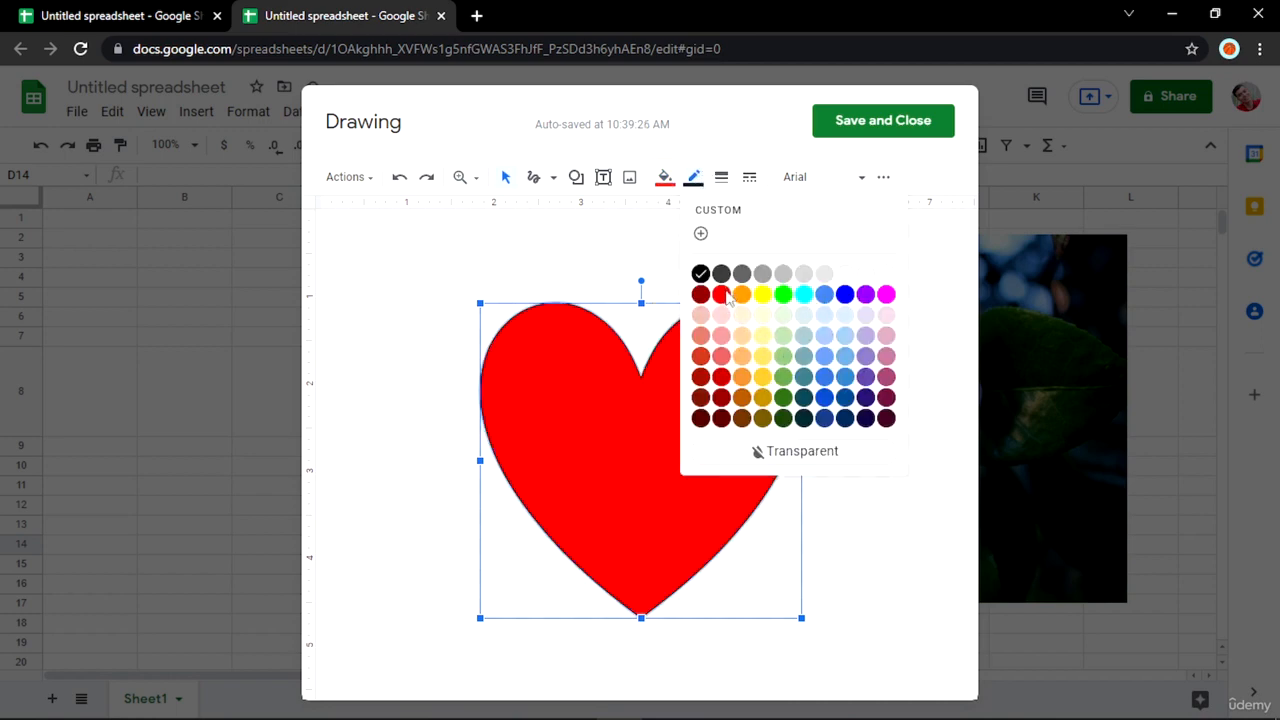
click(724, 295)
- Duplicate the red heart and place the copy slightly lower so that it overlaps the original
click(445, 444)
drag(657, 431, 569, 429)
click(417, 480)
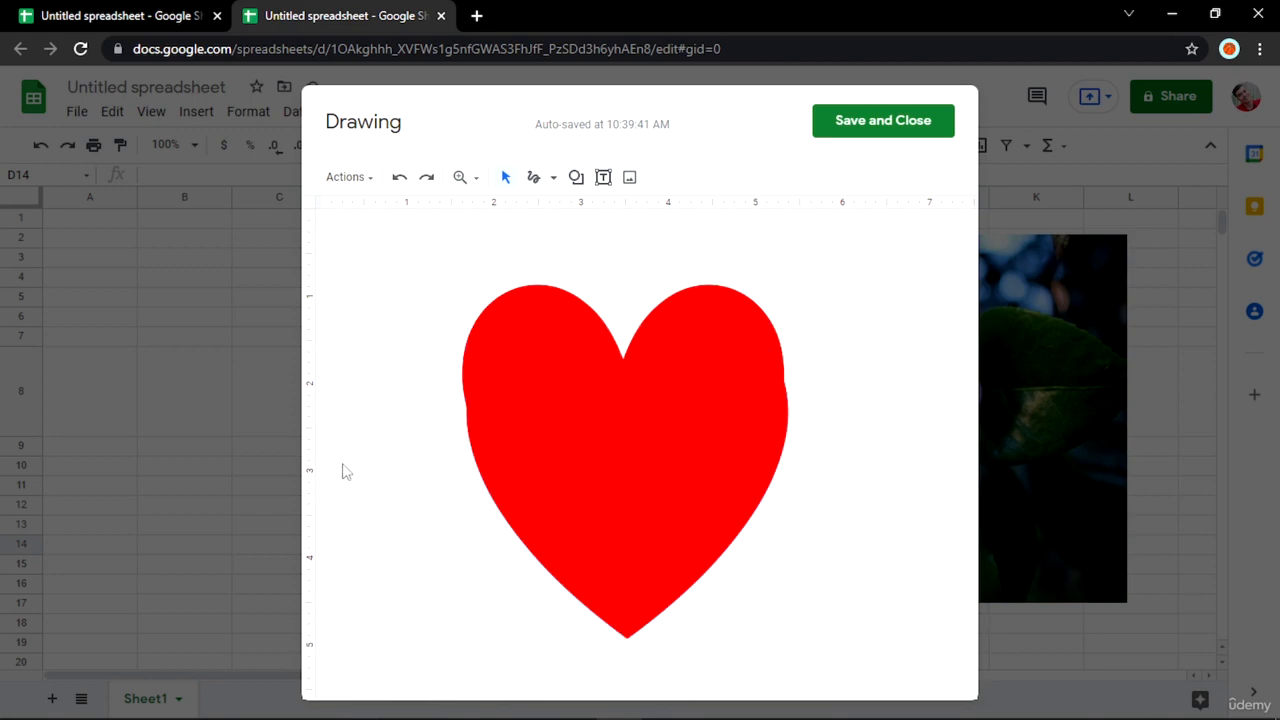
- Change the fill and border color of the front heart to orange
click(569, 481)
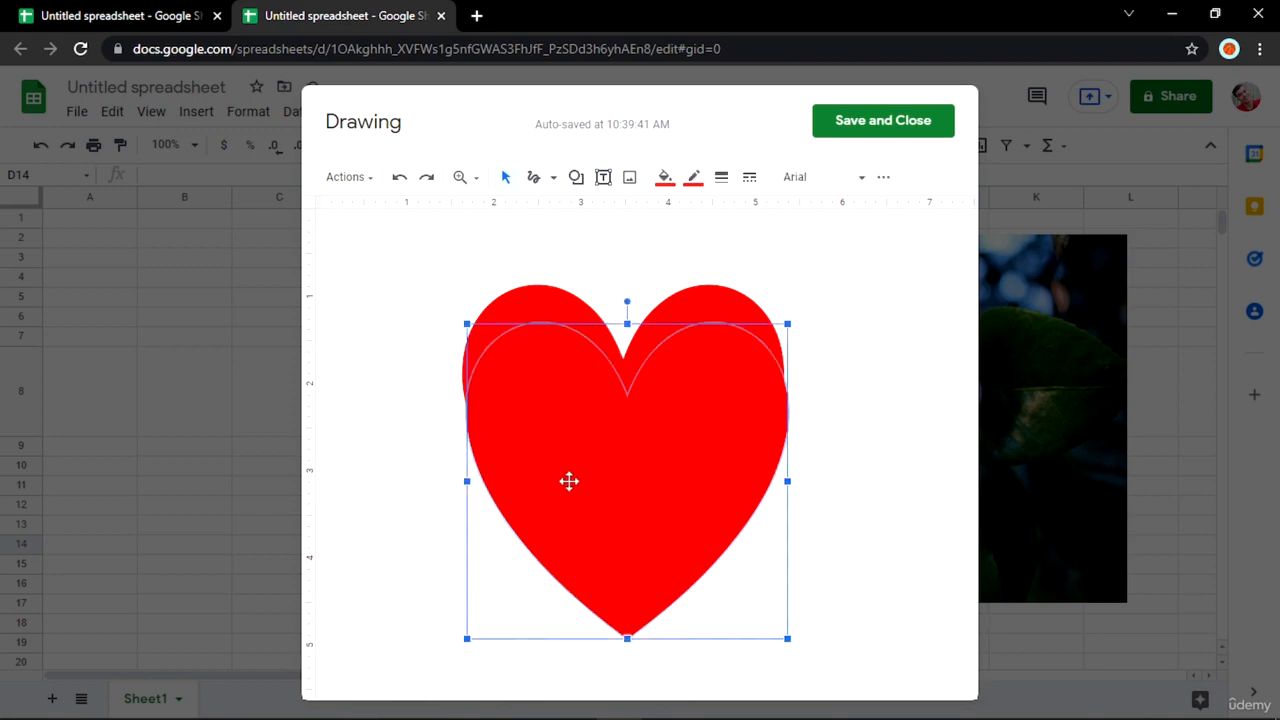
click(664, 177)
click(712, 328)
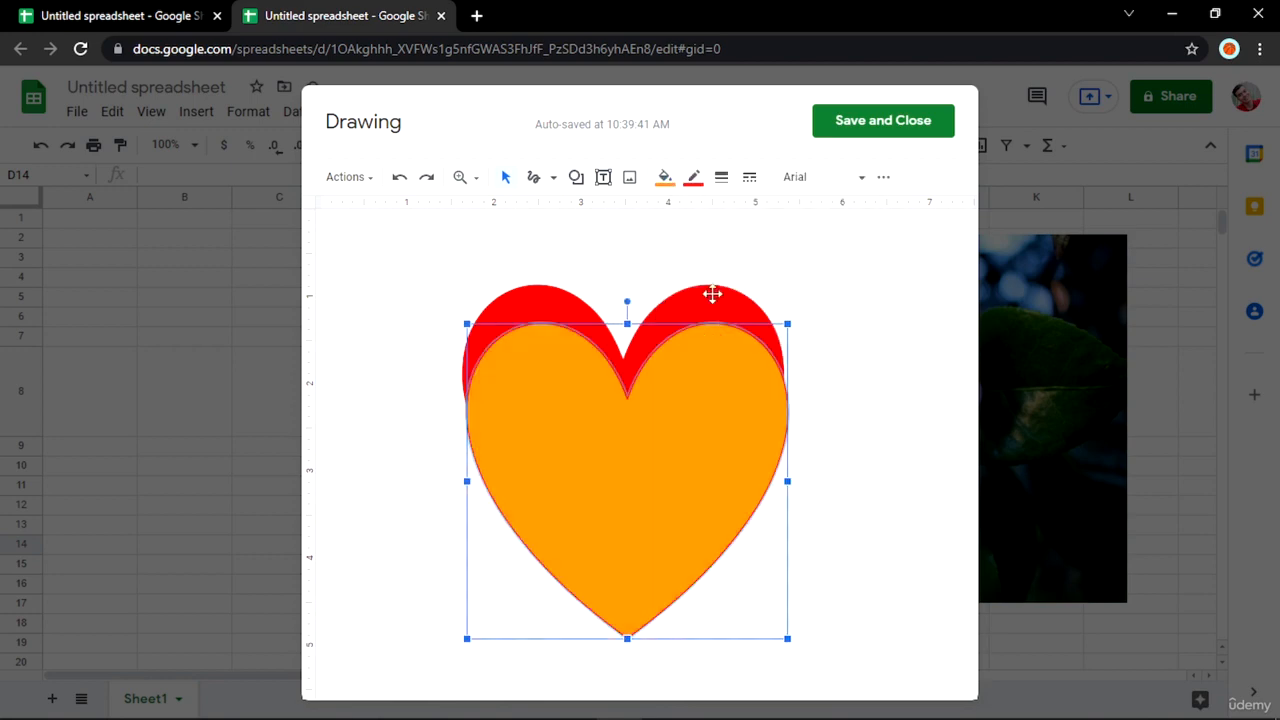
click(694, 178)
click(741, 295)
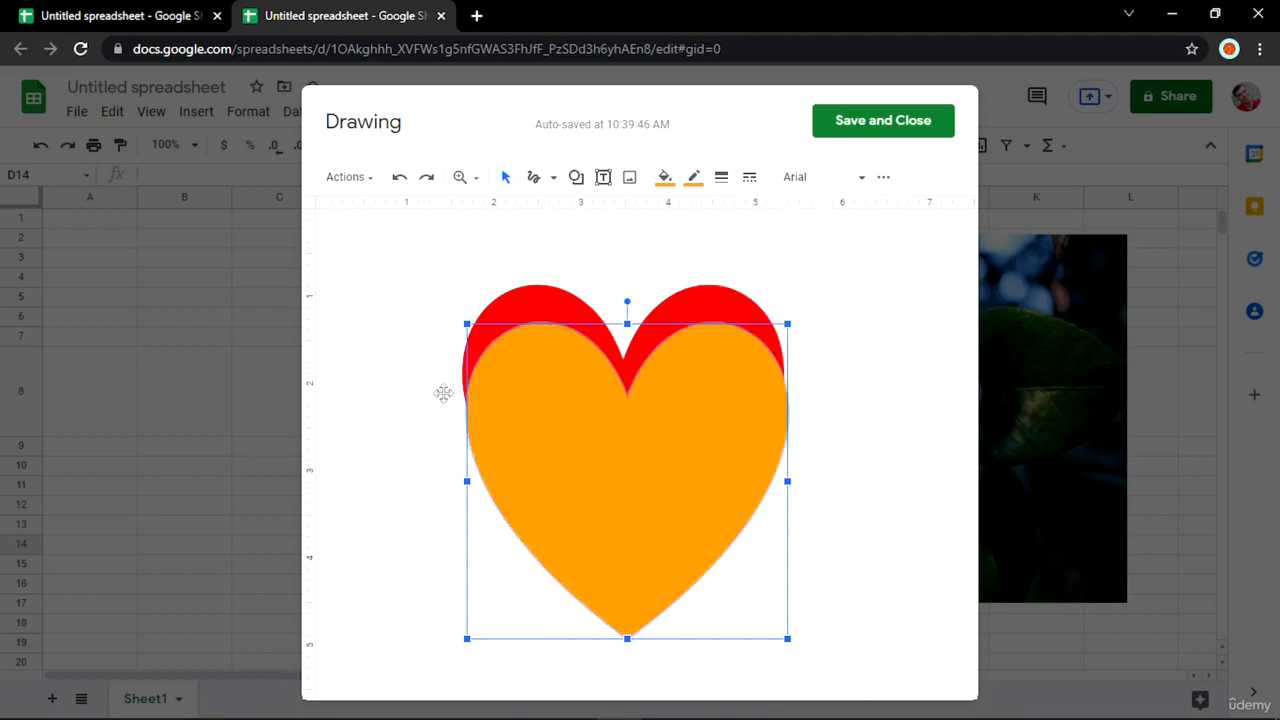
- Move the orange heart slightly farther down so that more of the red heart shows behind it
click(374, 433)
drag(645, 472, 600, 514)
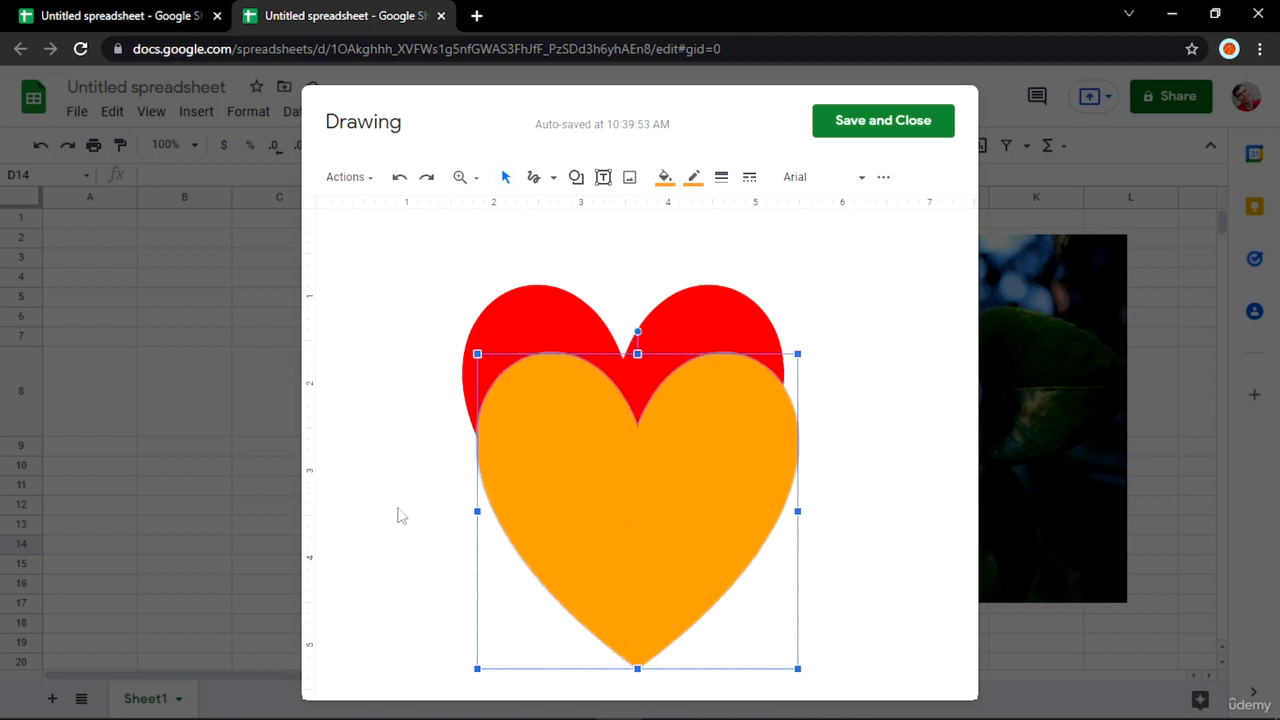
click(343, 451)
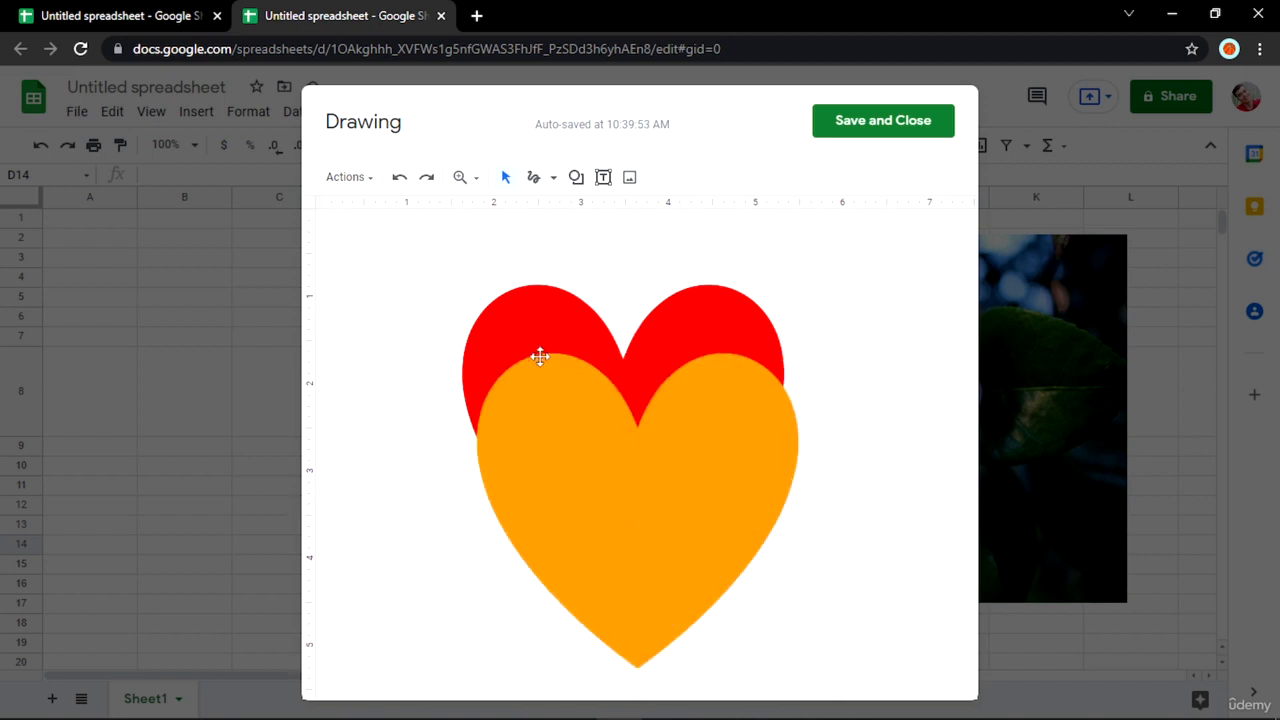
- Select the orange and red hearts together and move the pair slightly higher on the drawing canvas
click(540, 389)
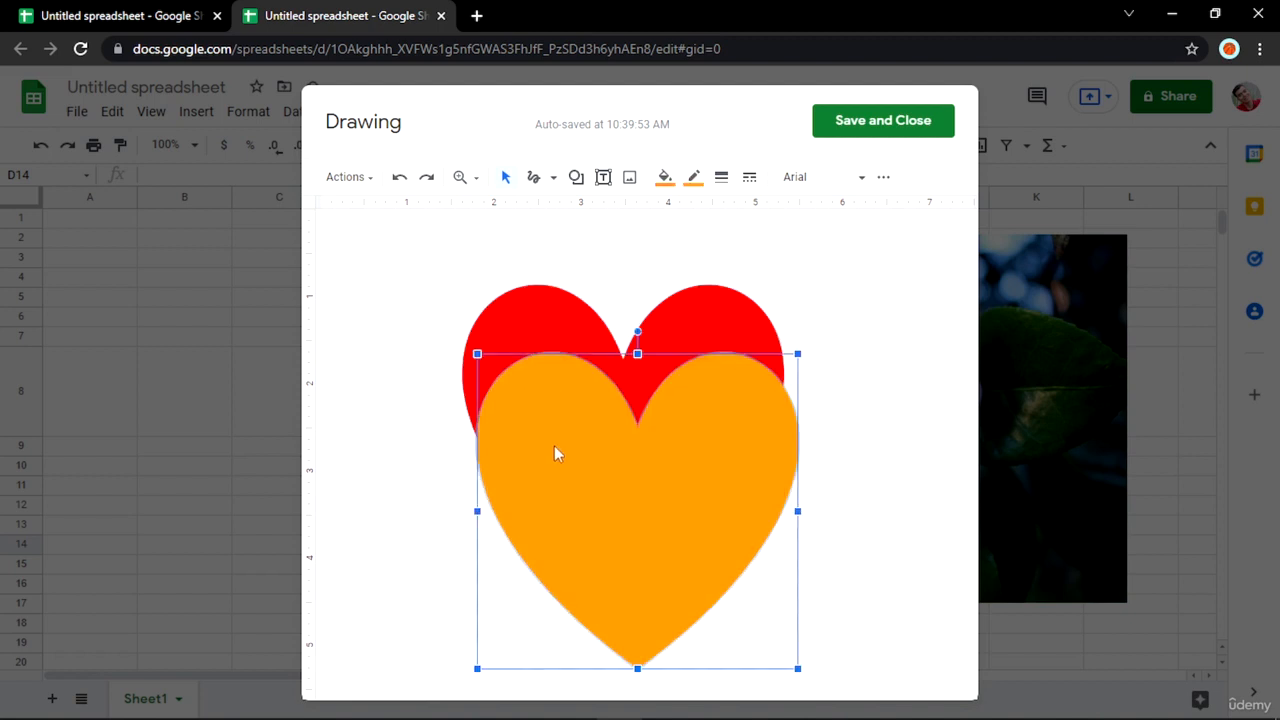
shift+click(519, 307)
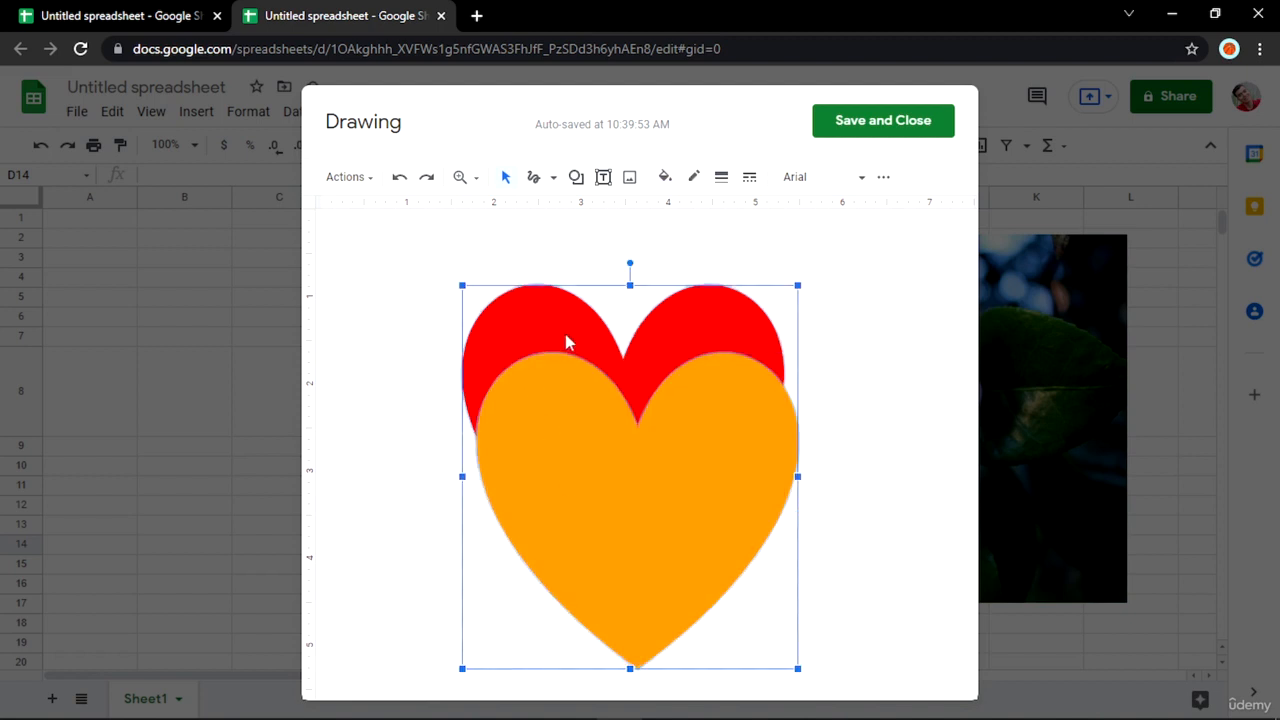
drag(555, 357, 563, 274)
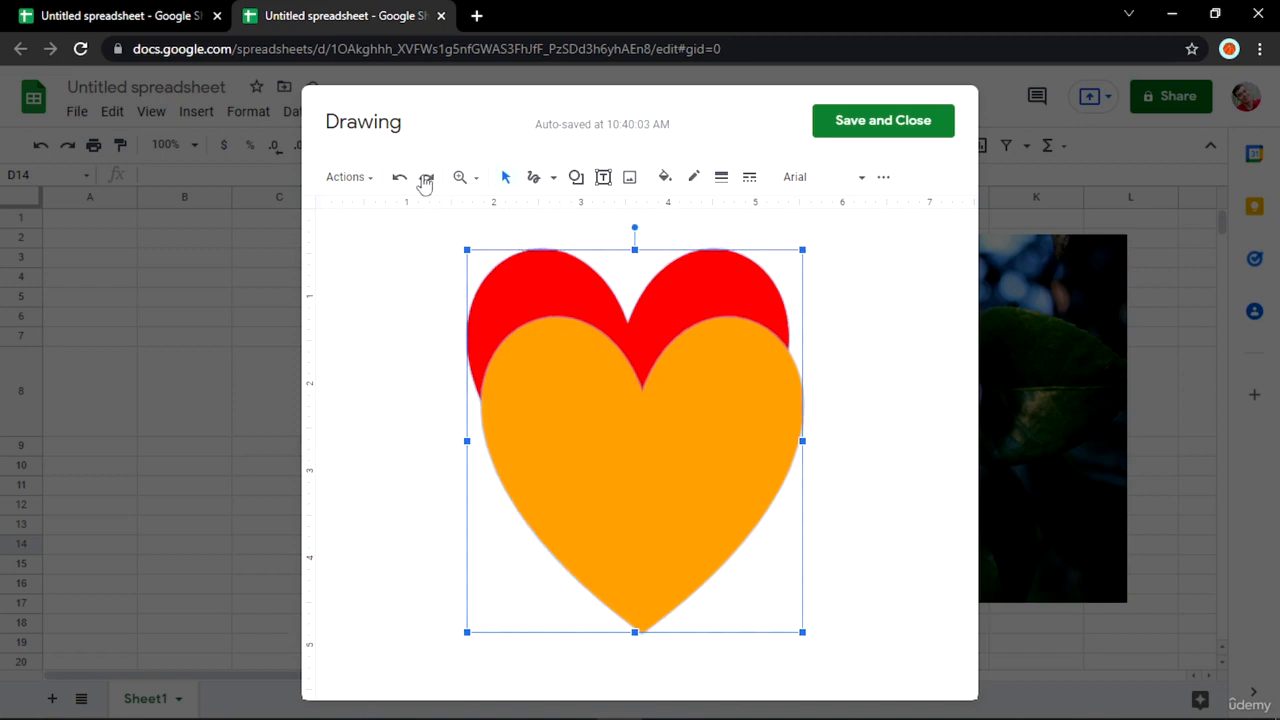
- Try aligning the two hearts horizontally to the right and to the left, undoing each alignment
click(378, 178)
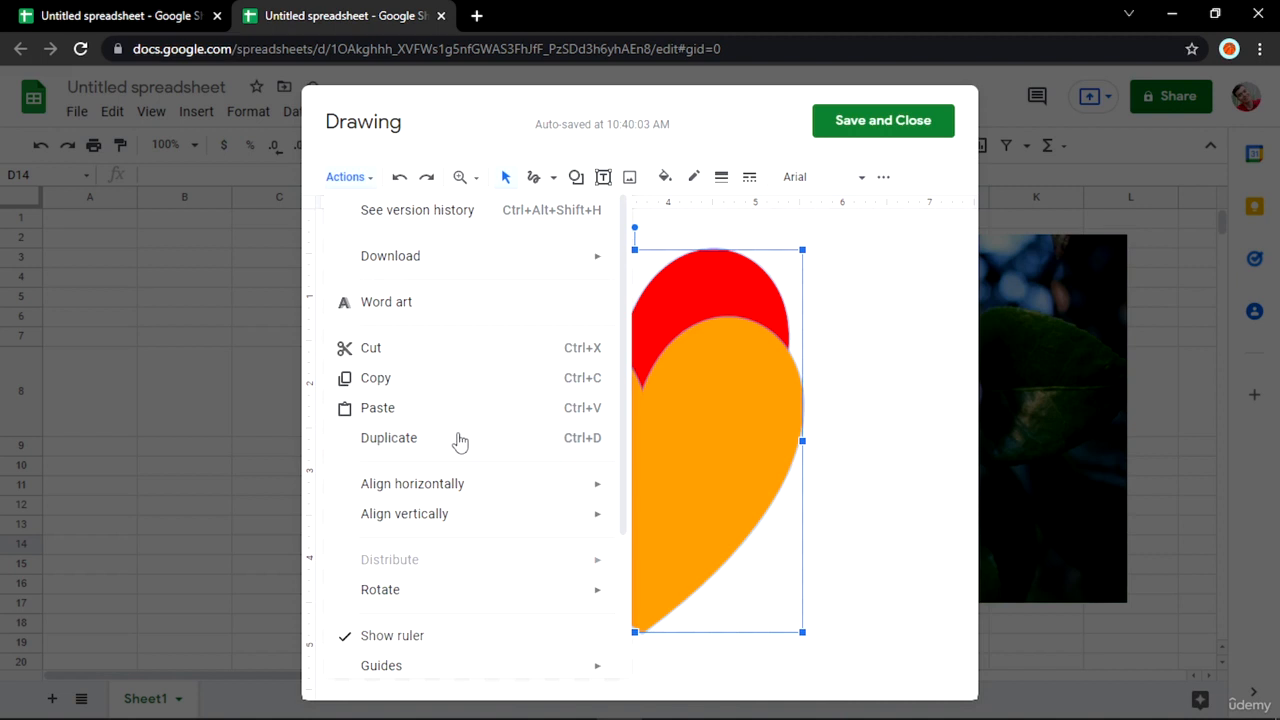
mouse_move(466, 500)
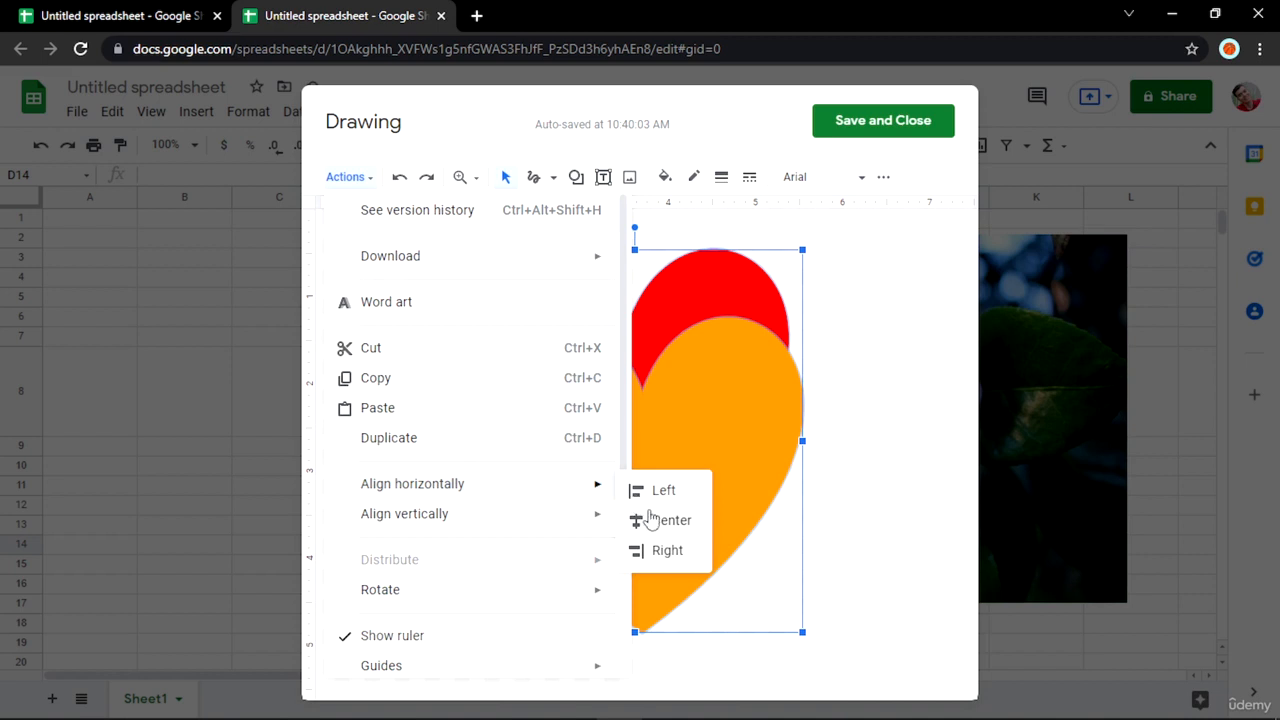
click(663, 549)
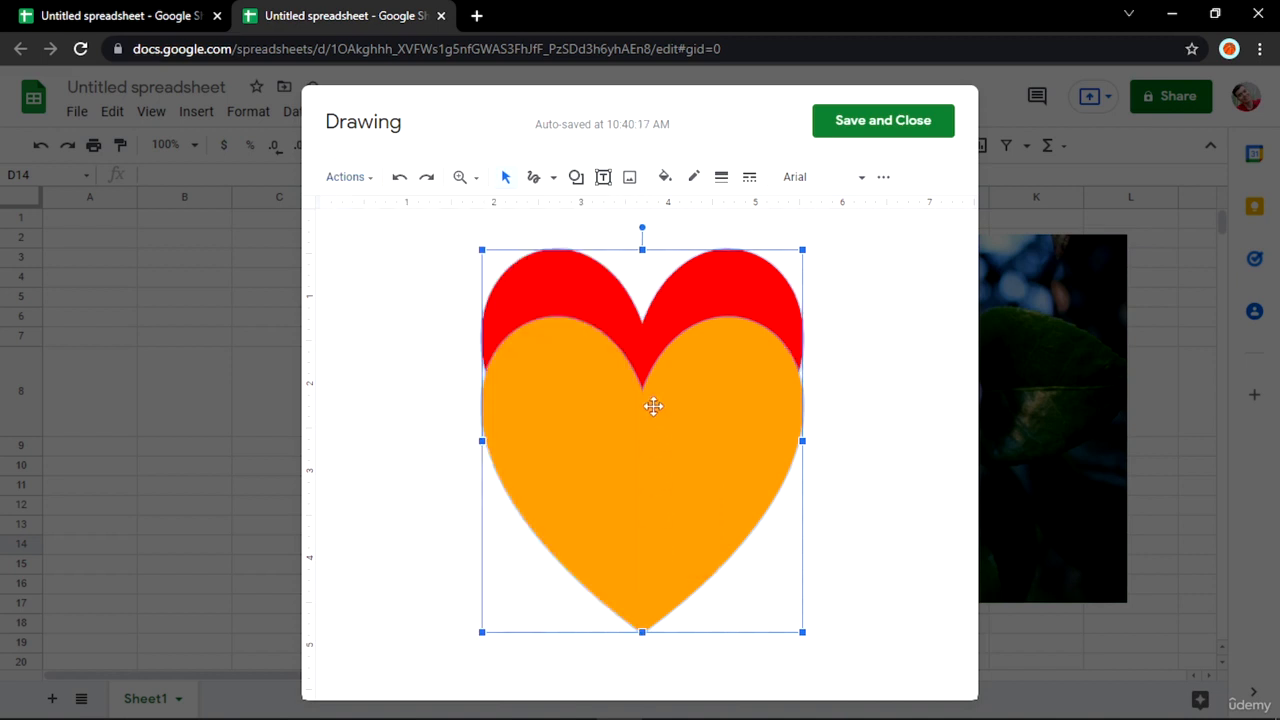
key(ctrl+z)
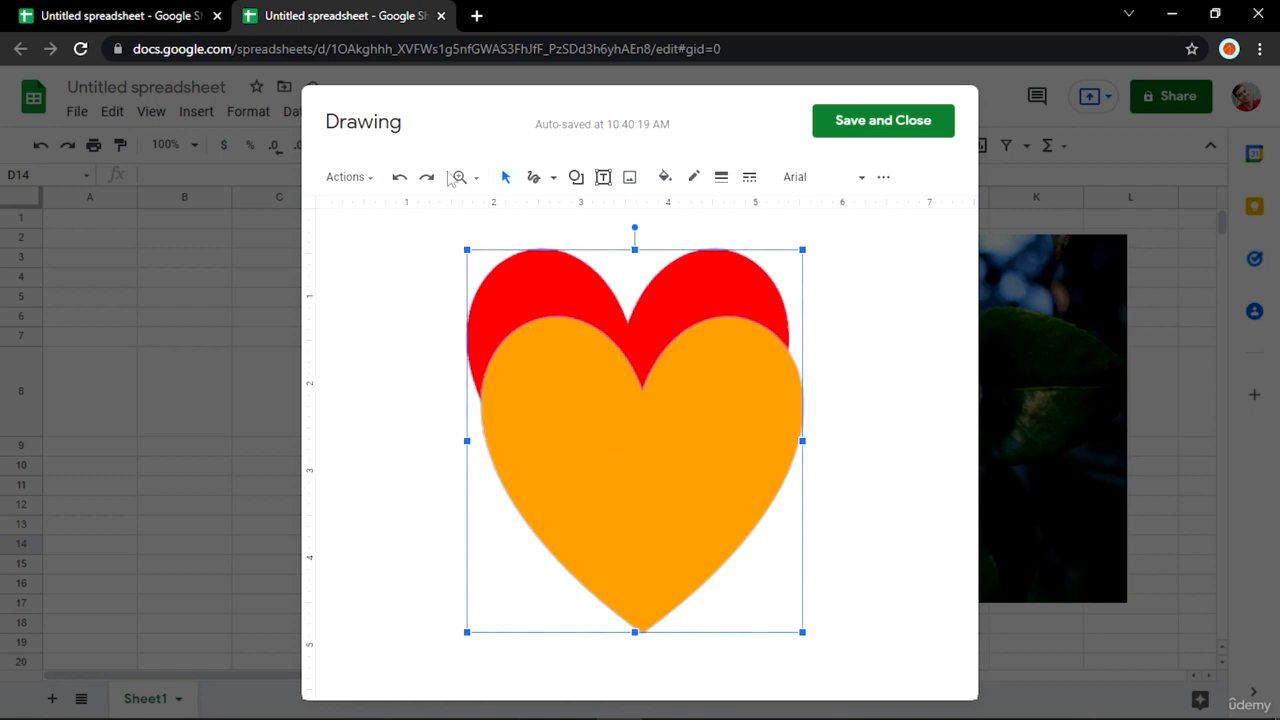
click(360, 182)
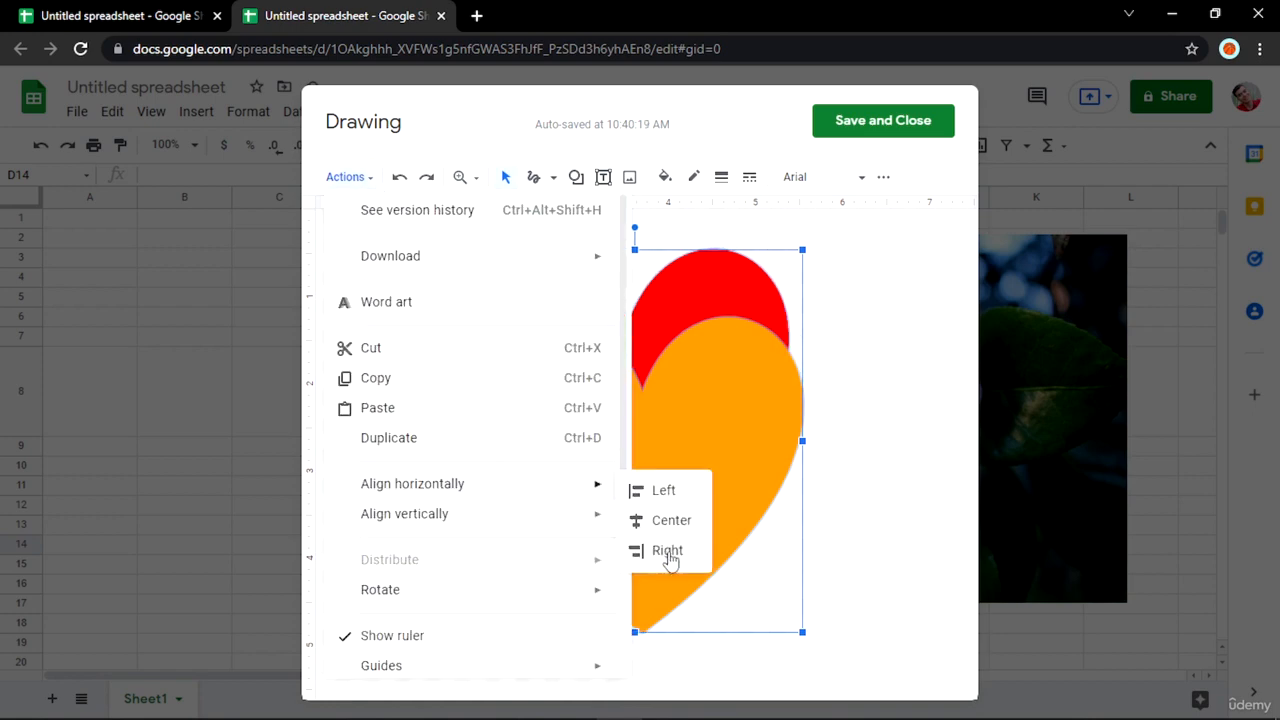
click(665, 494)
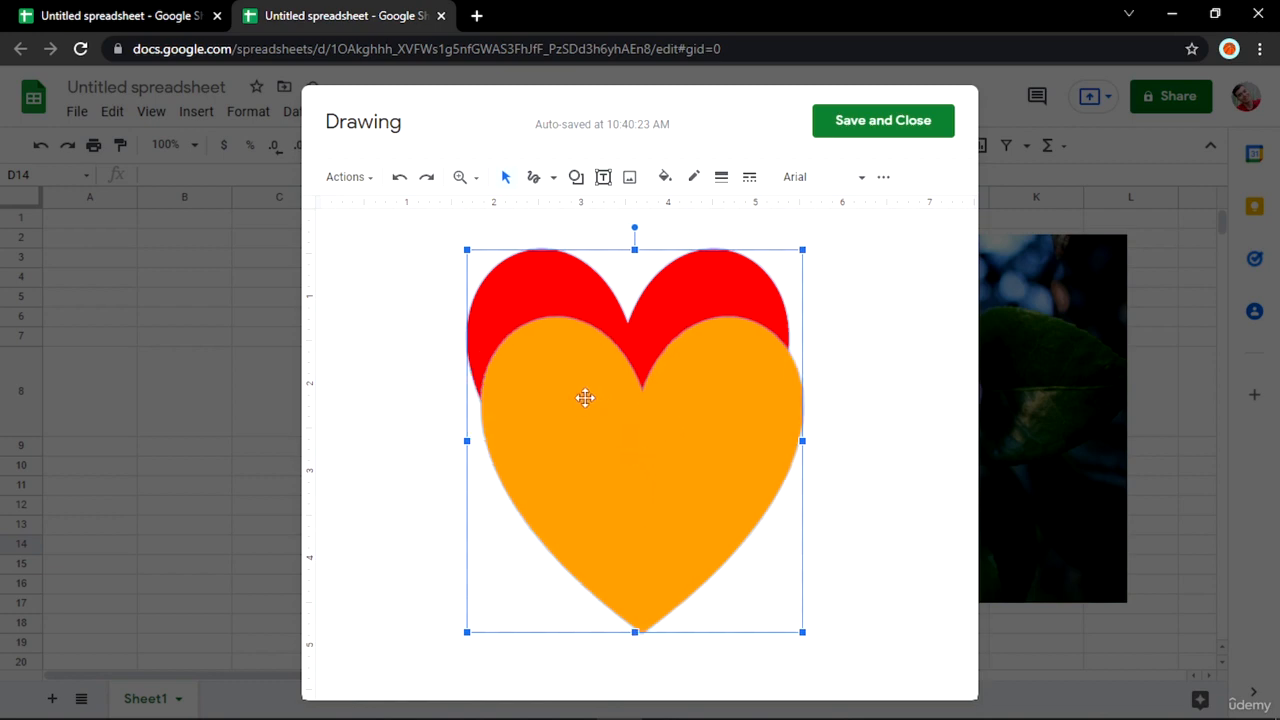
- Align the red and orange hearts horizontally to their common center
click(345, 177)
mouse_move(497, 488)
click(661, 494)
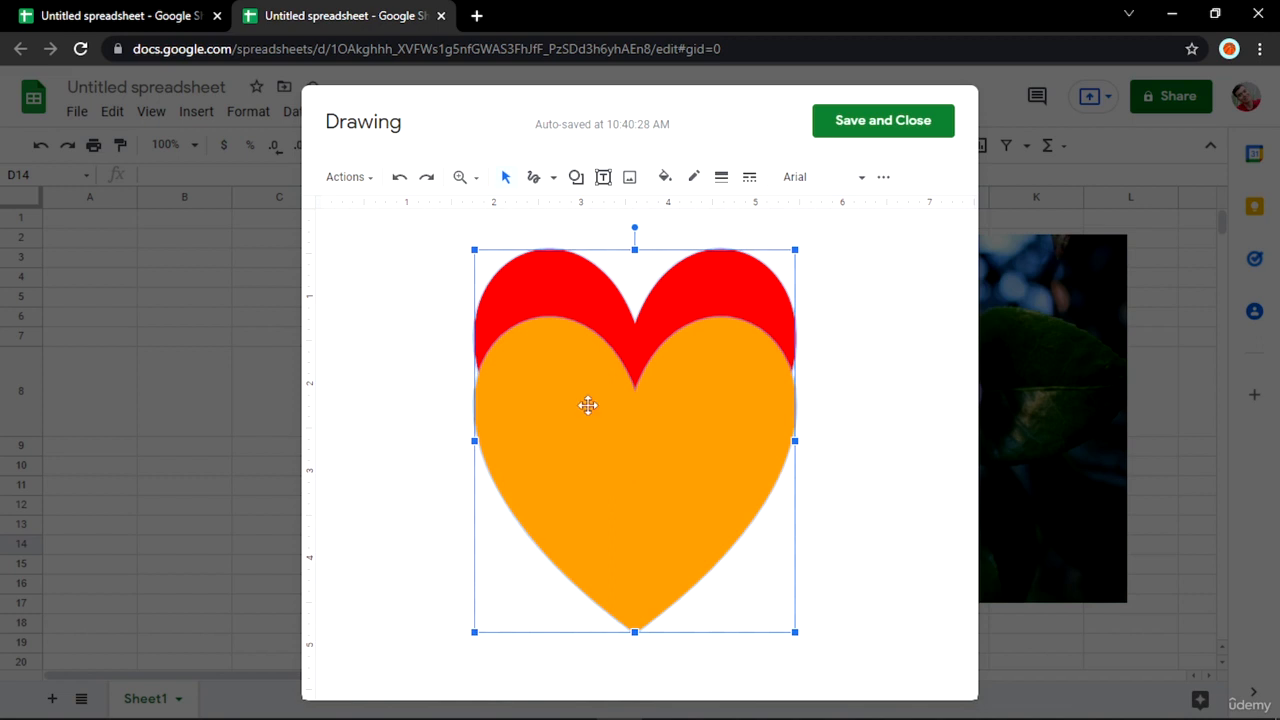
- Try aligning the two hearts vertically to the bottom, and undo that alignment
click(341, 179)
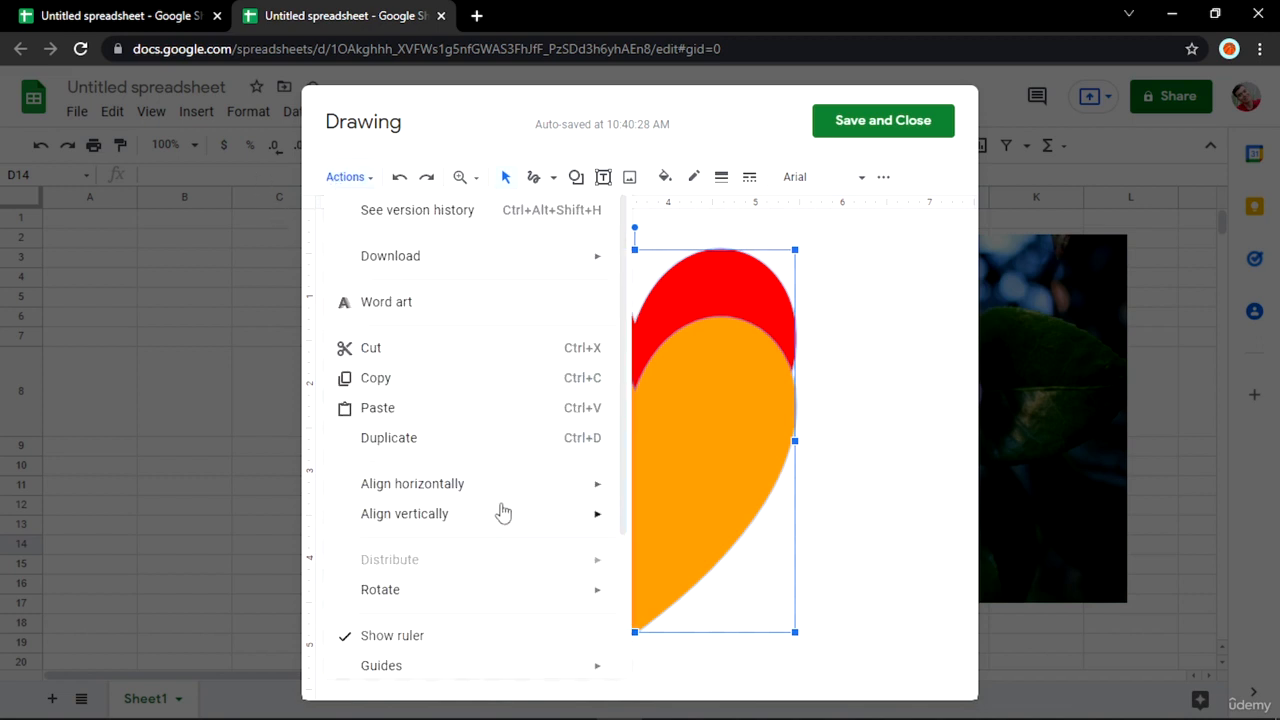
mouse_move(503, 513)
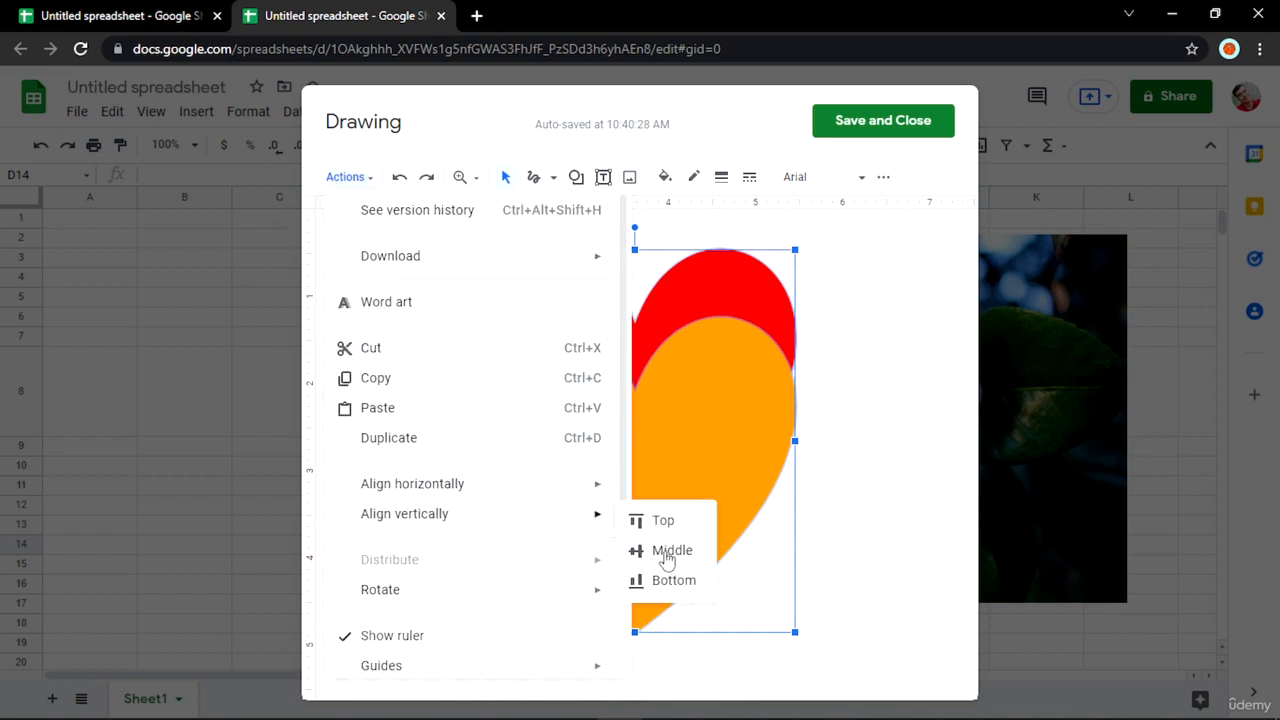
click(672, 582)
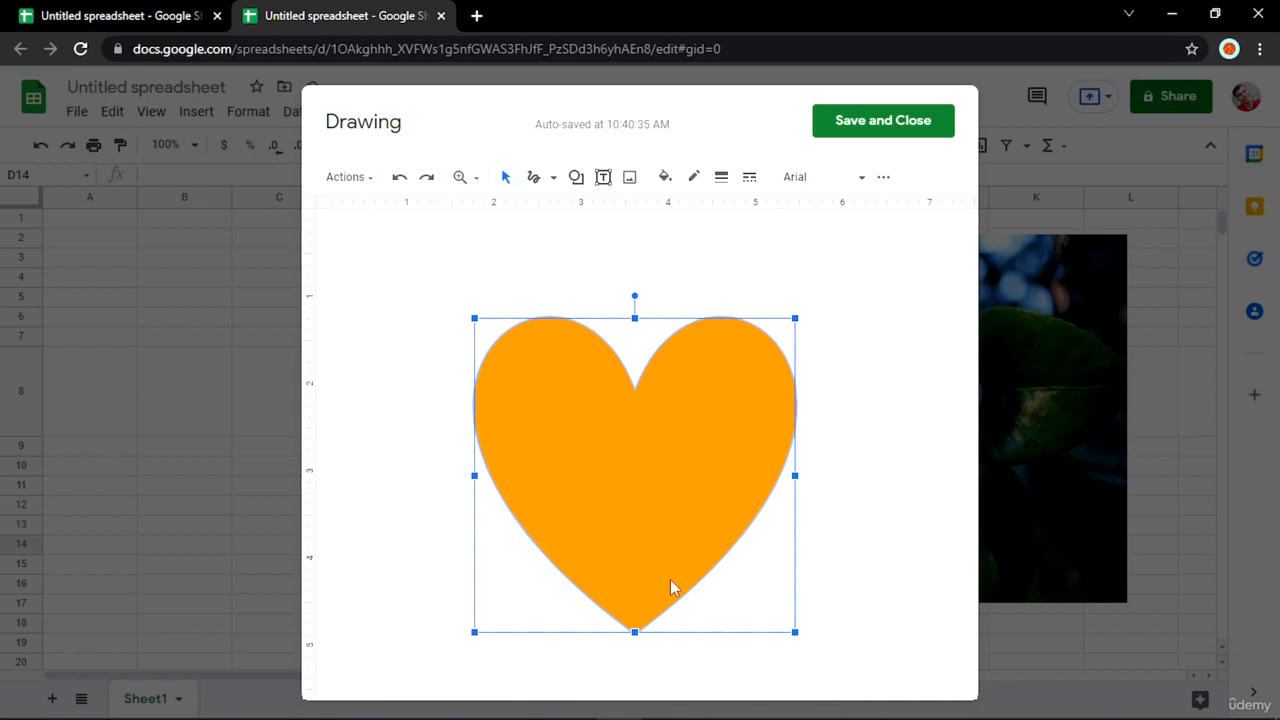
key(ctrl+z)
- Show the vertical and horizontal guides on the drawing canvas
click(341, 181)
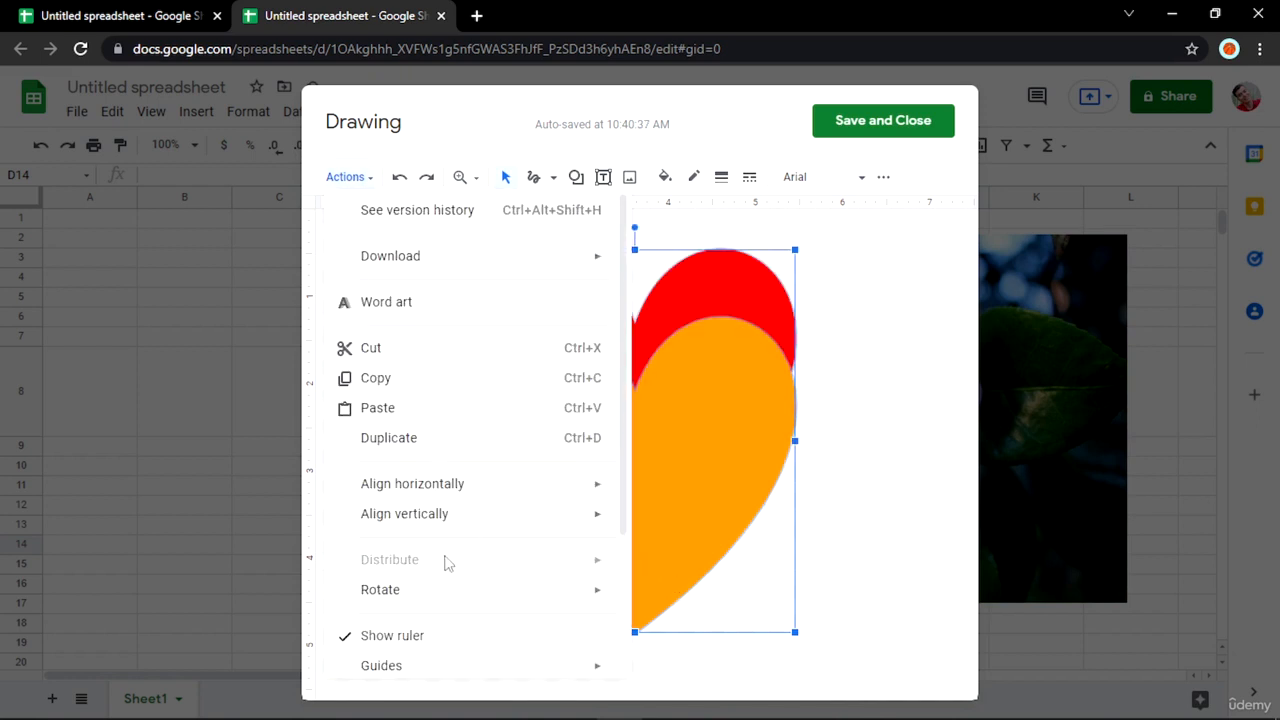
mouse_move(432, 591)
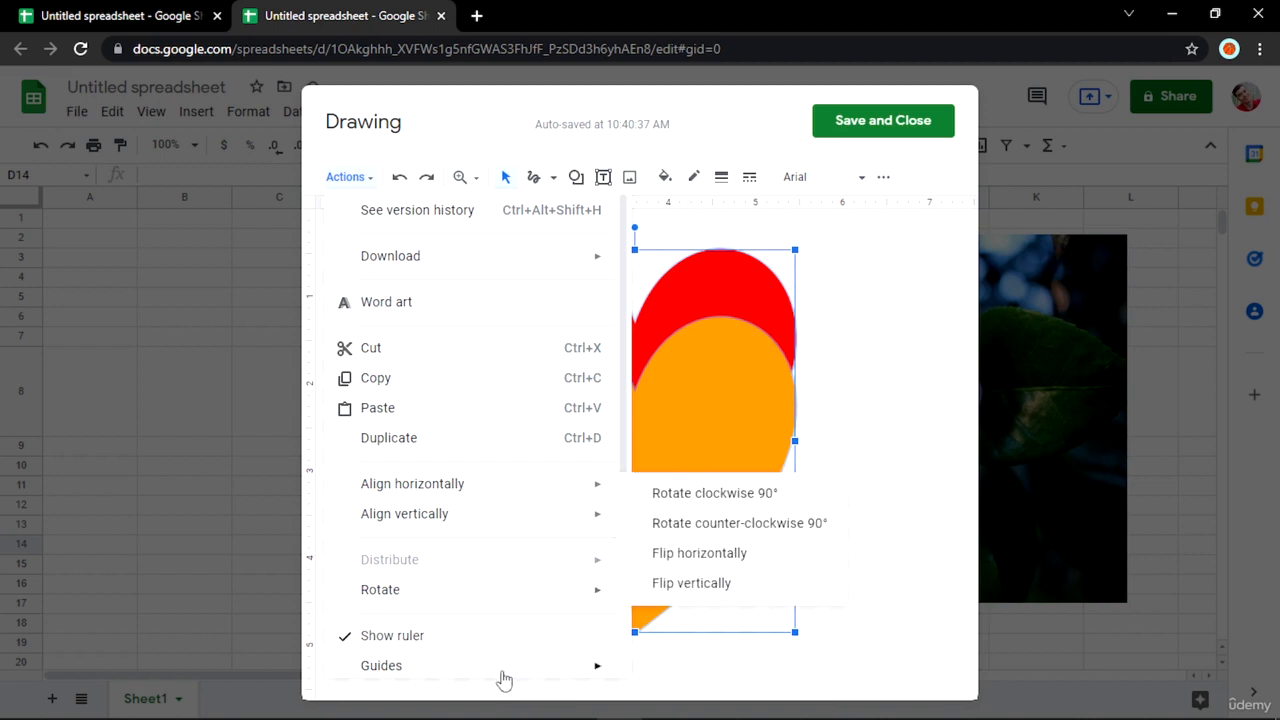
mouse_move(478, 659)
scroll(453, 619, down, 1)
mouse_move(408, 565)
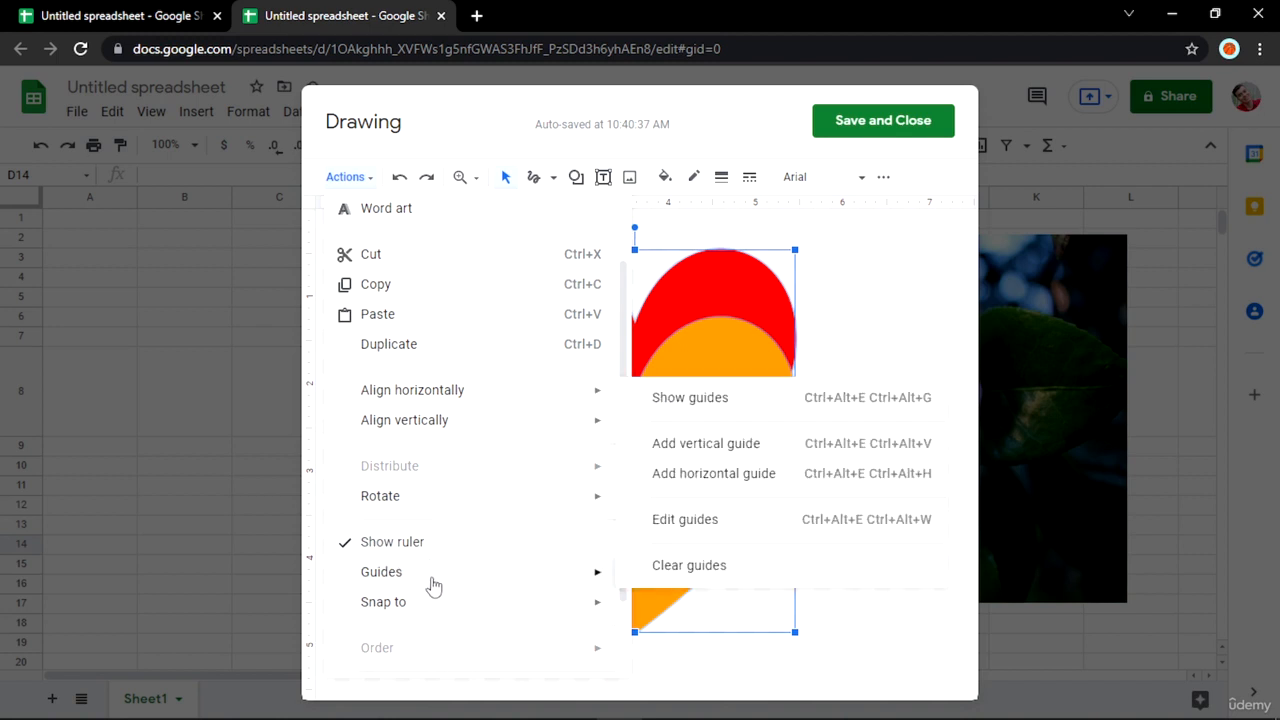
click(720, 398)
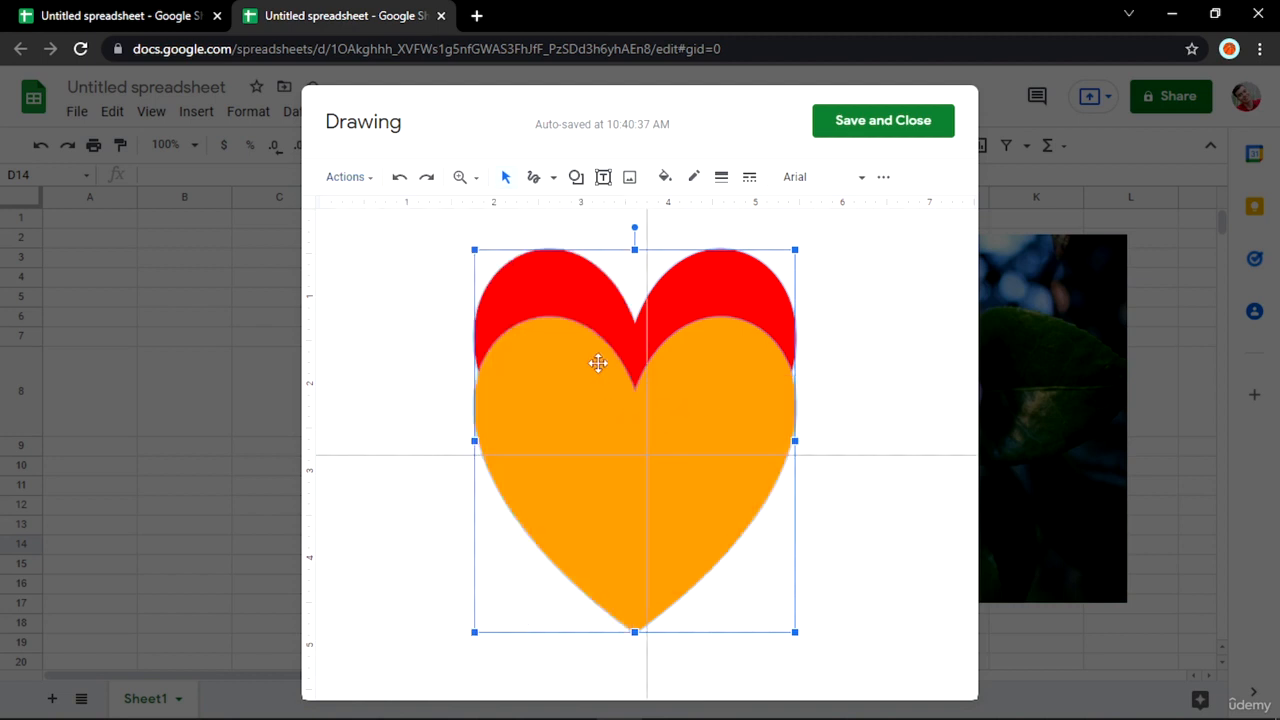
- Switch the drawing's snapping from guides to the grid
click(360, 180)
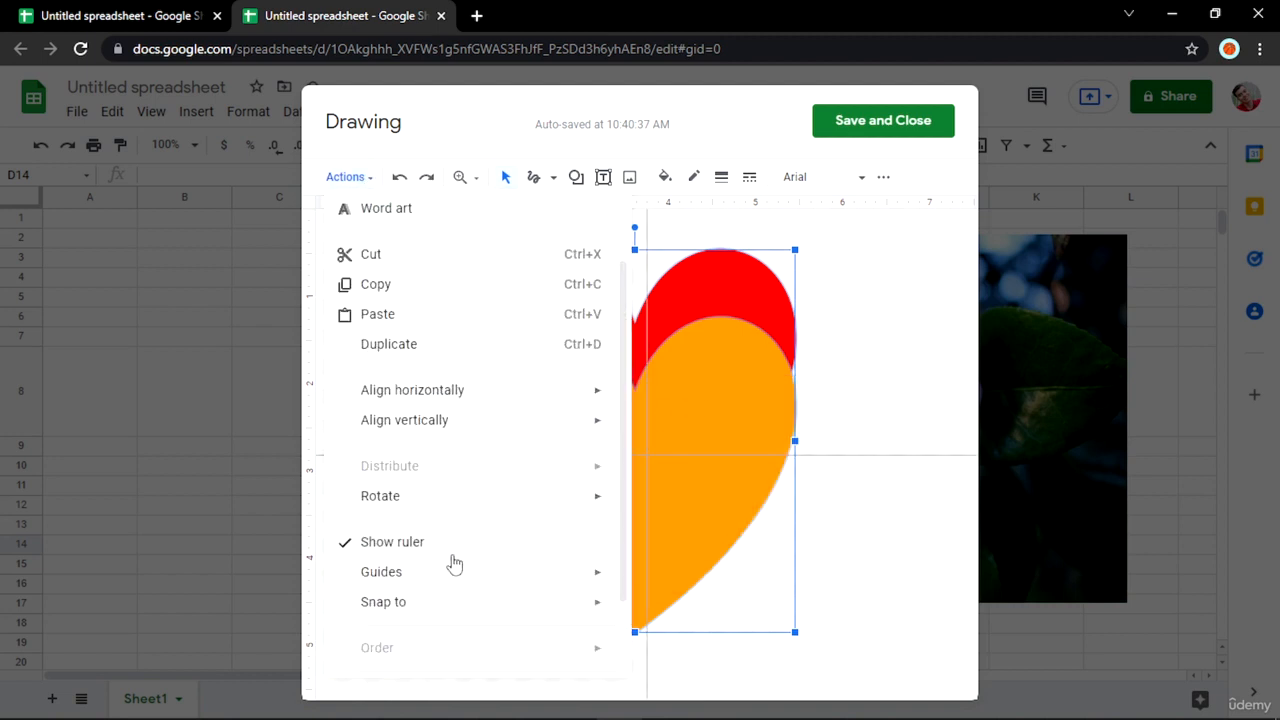
mouse_move(533, 568)
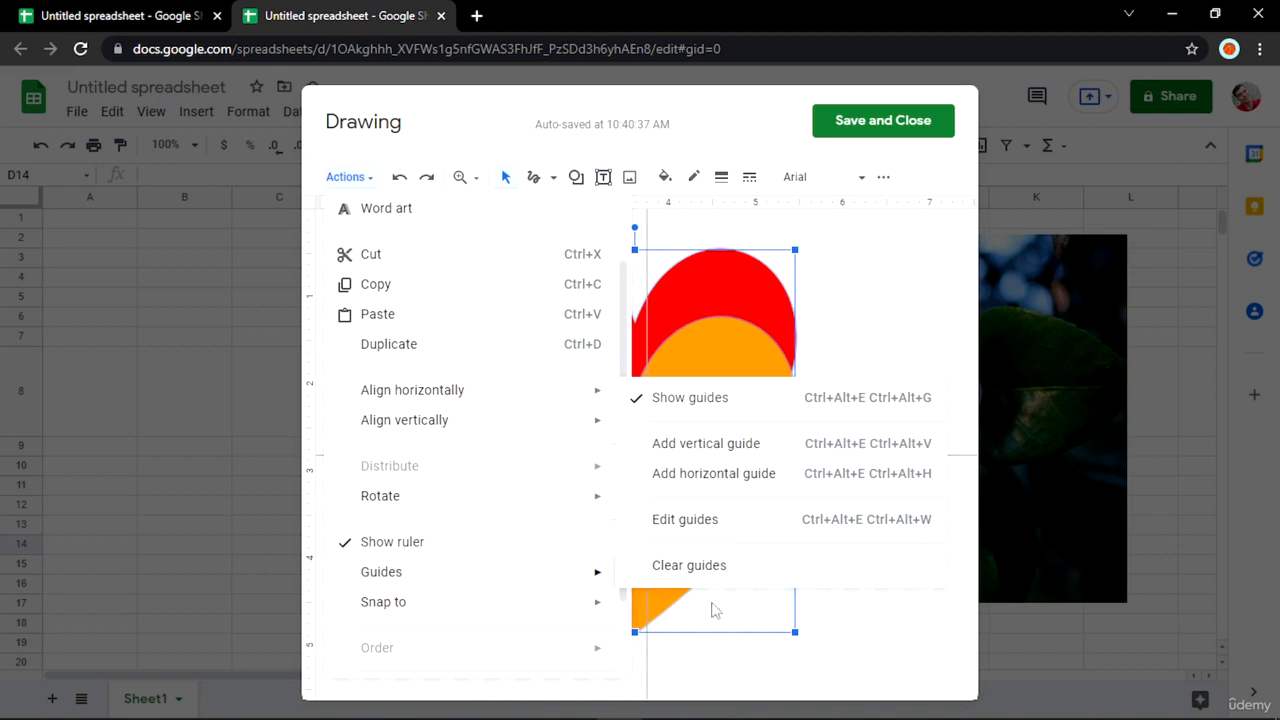
mouse_move(556, 612)
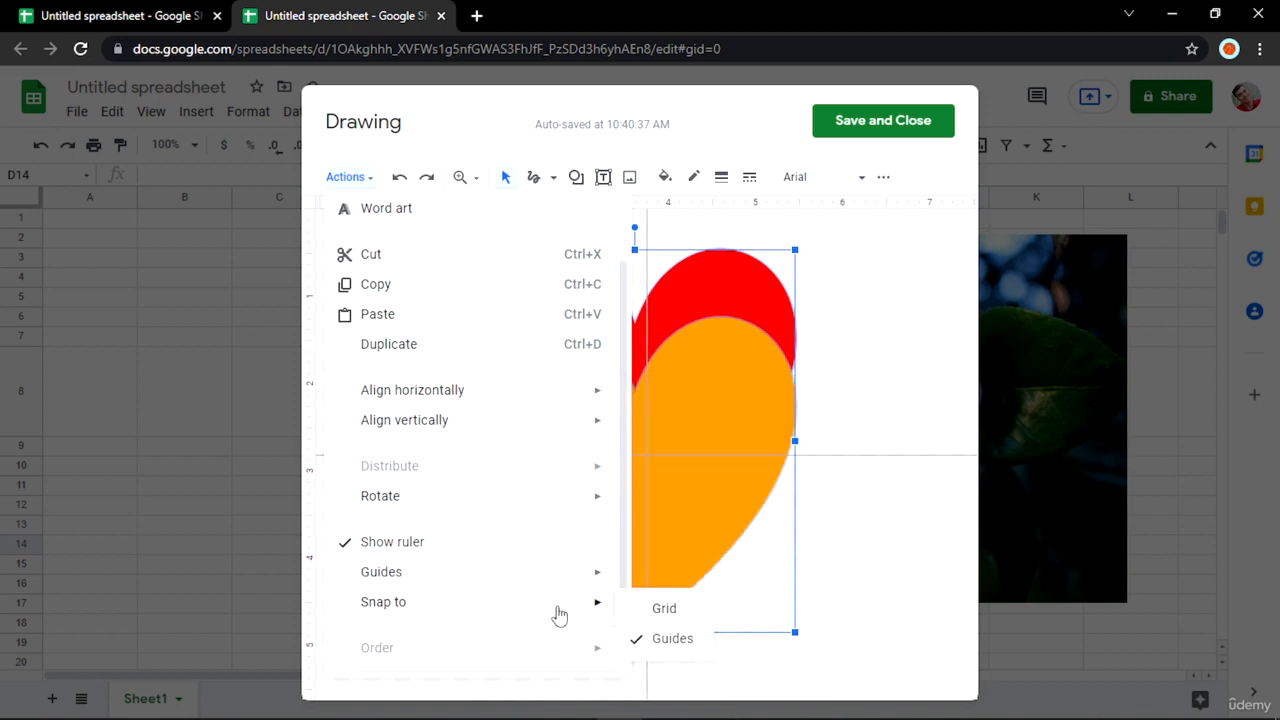
click(641, 607)
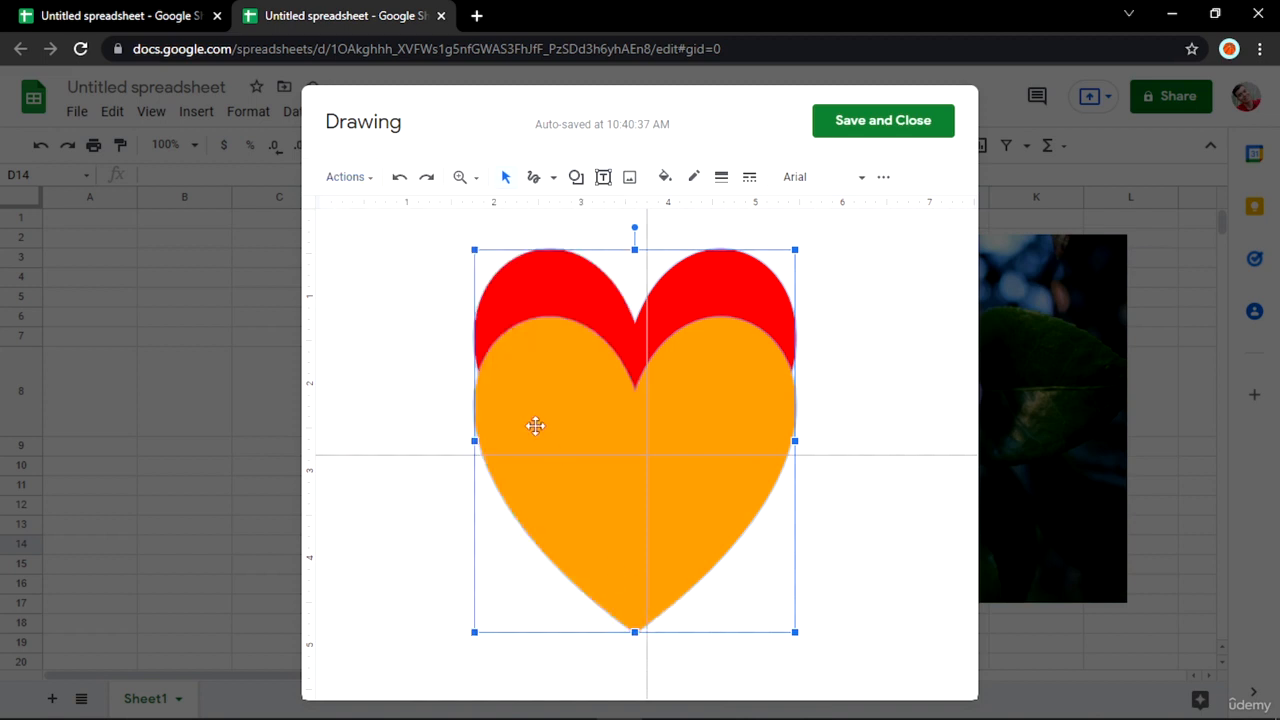
- Group the selected red and orange hearts into a single object
click(348, 177)
scroll(470, 470, down, 1)
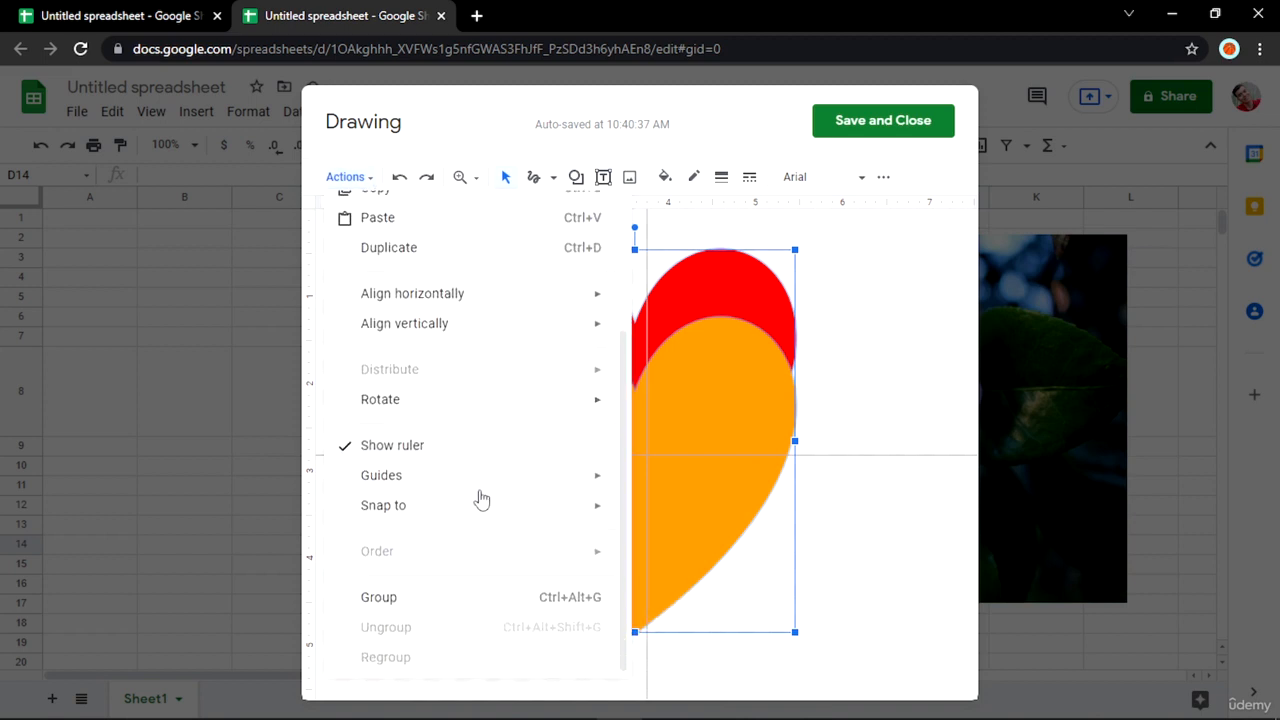
click(503, 594)
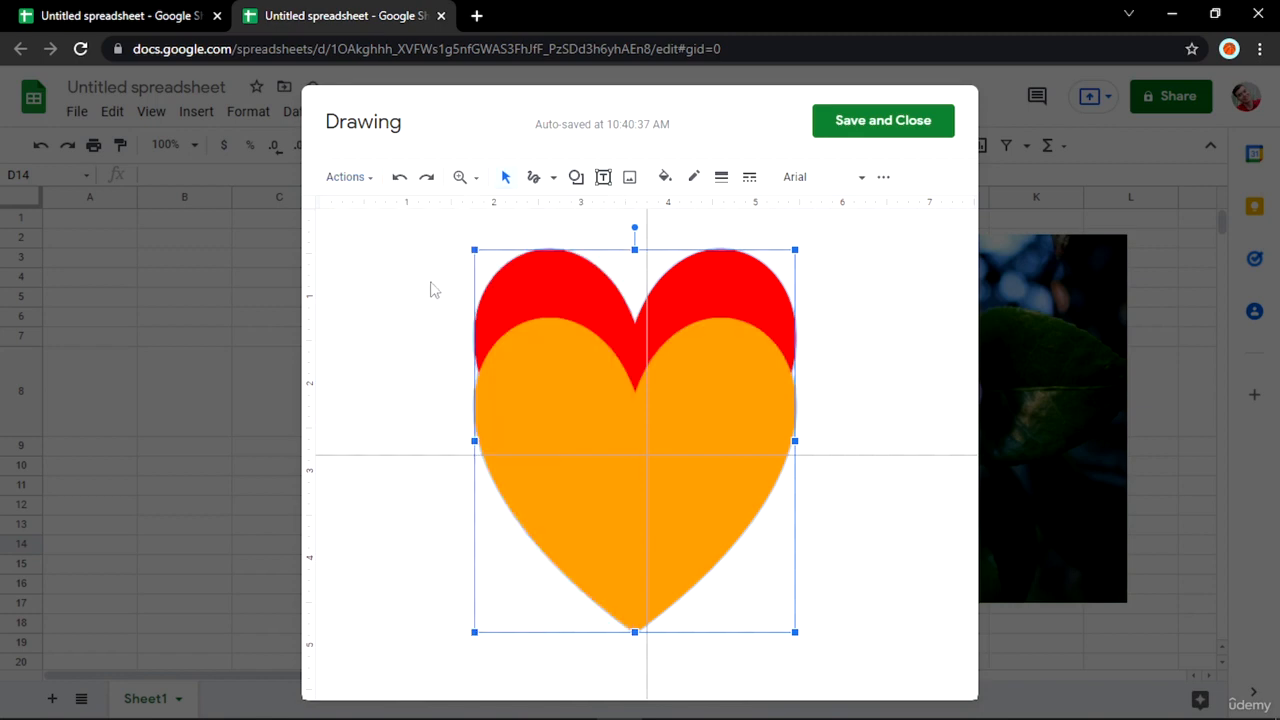
- Turn off snapping to the grid and move the grouped hearts up and to the left
click(349, 178)
mouse_move(440, 474)
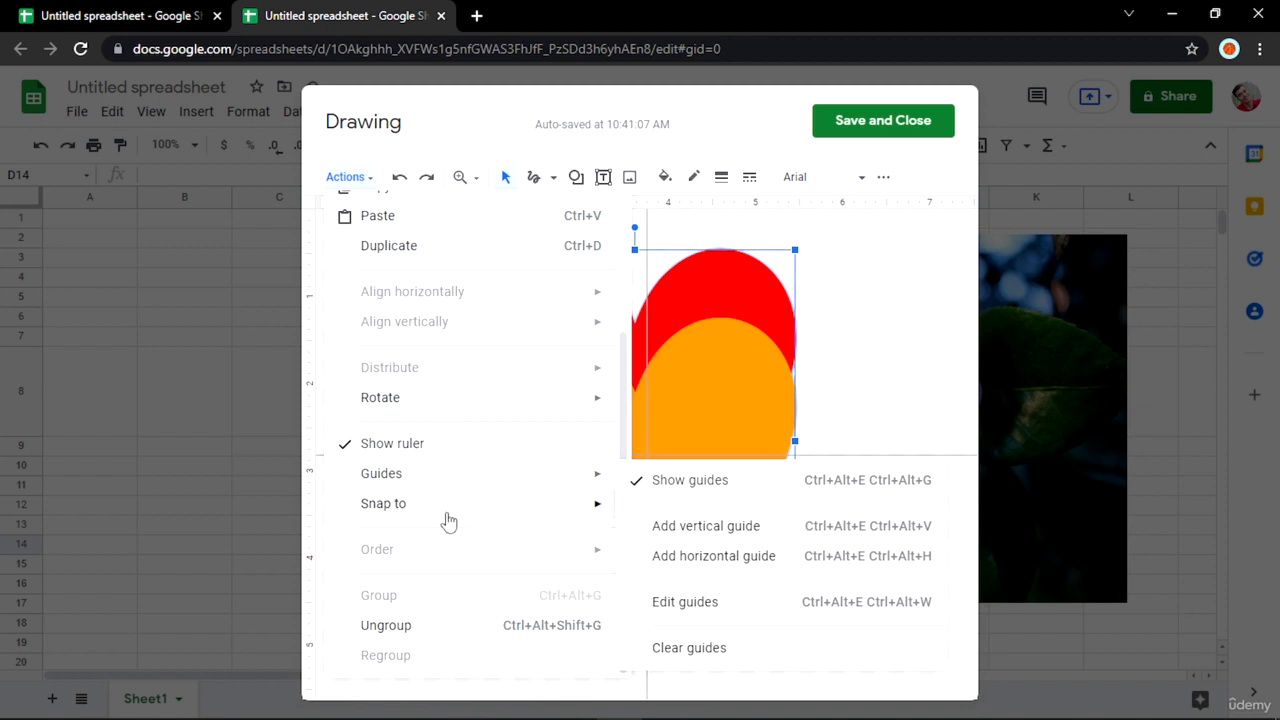
mouse_move(448, 518)
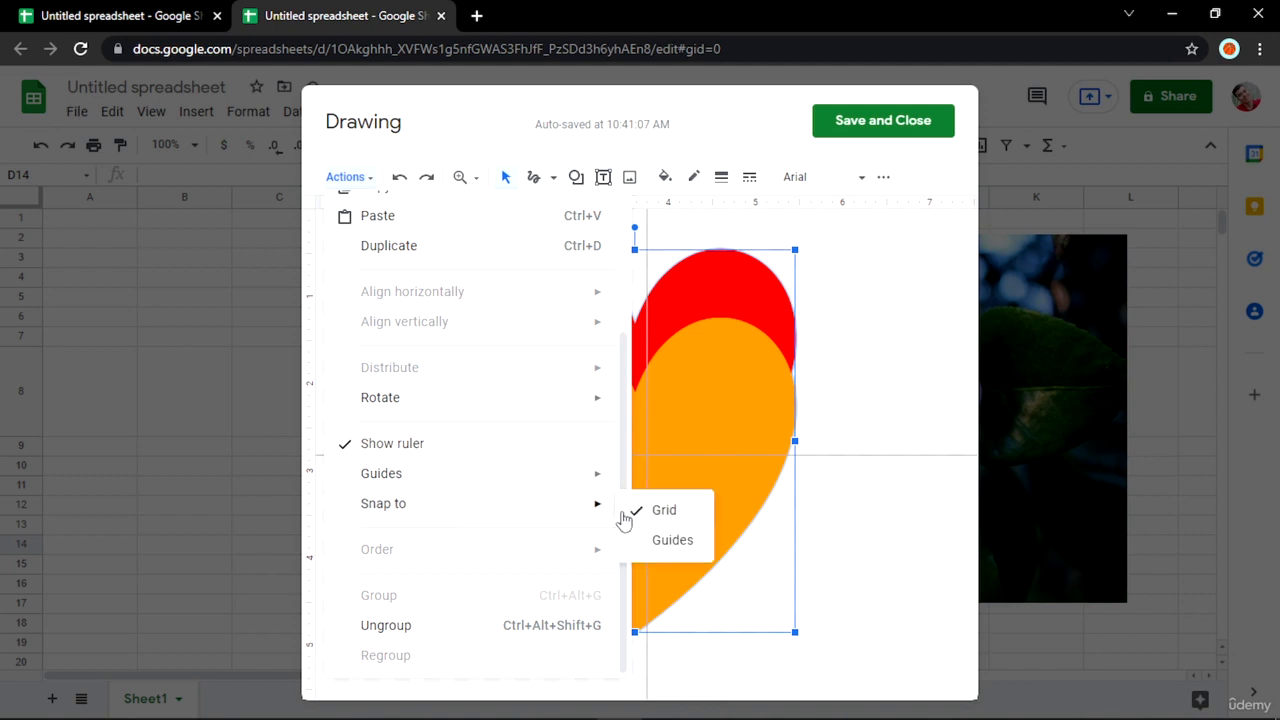
click(646, 521)
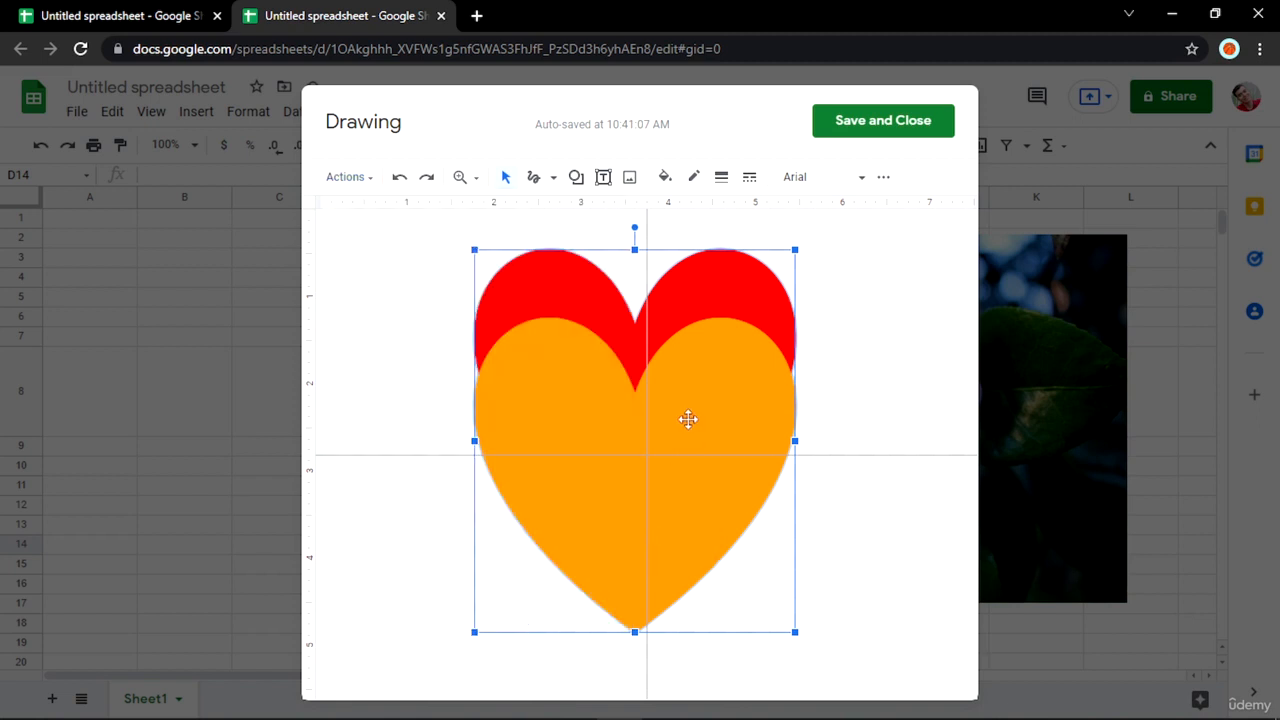
drag(686, 420, 695, 394)
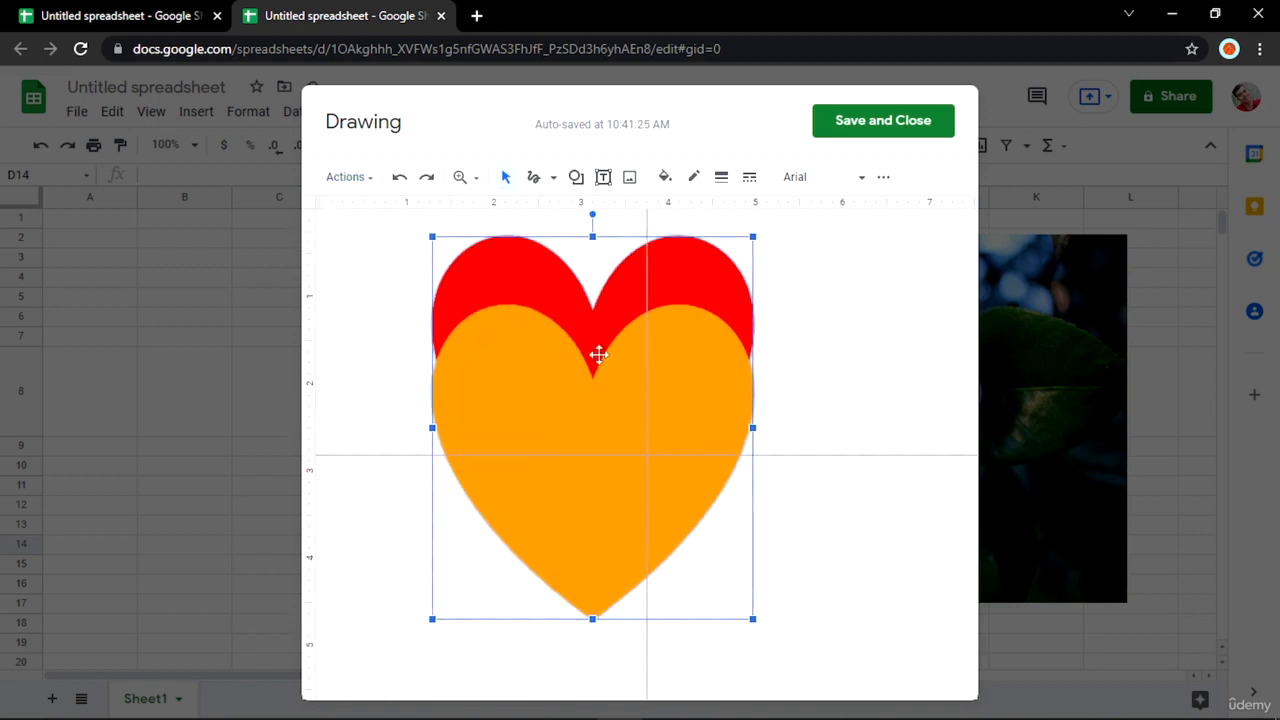
- Turn on snapping to guides and center the grouped hearts on the intersection of the two guides
click(350, 178)
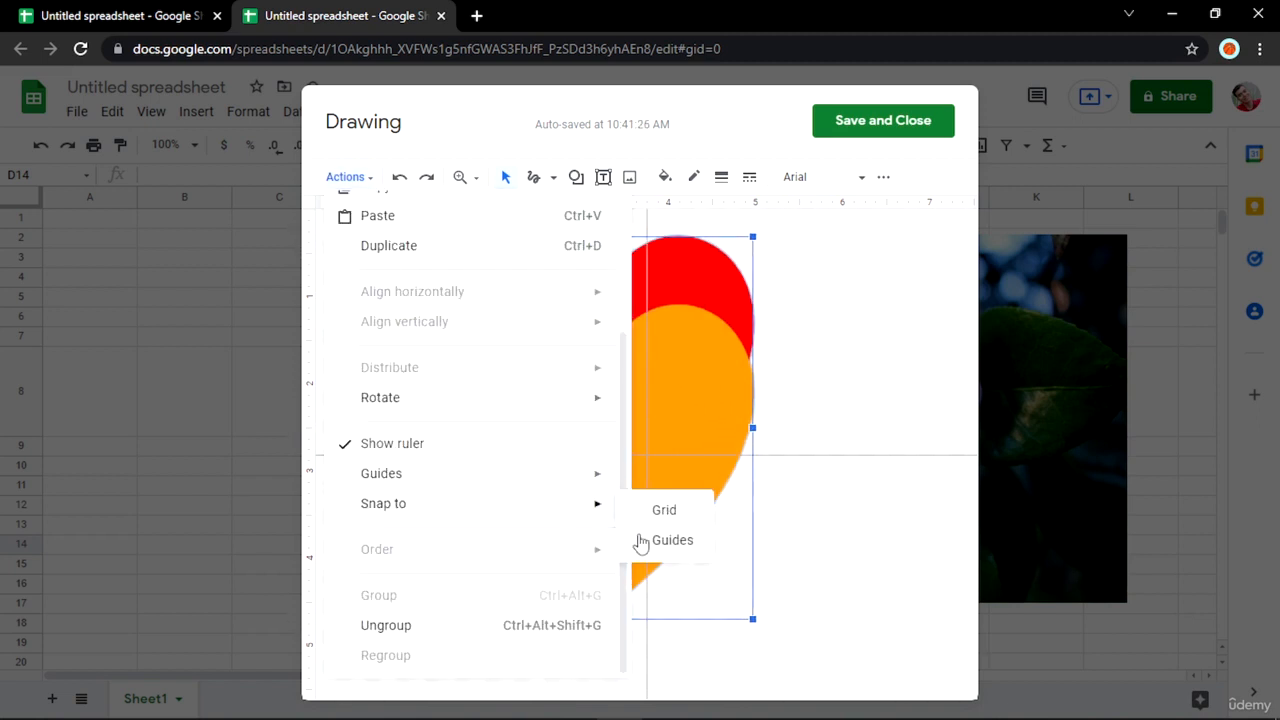
click(640, 537)
drag(689, 411, 719, 380)
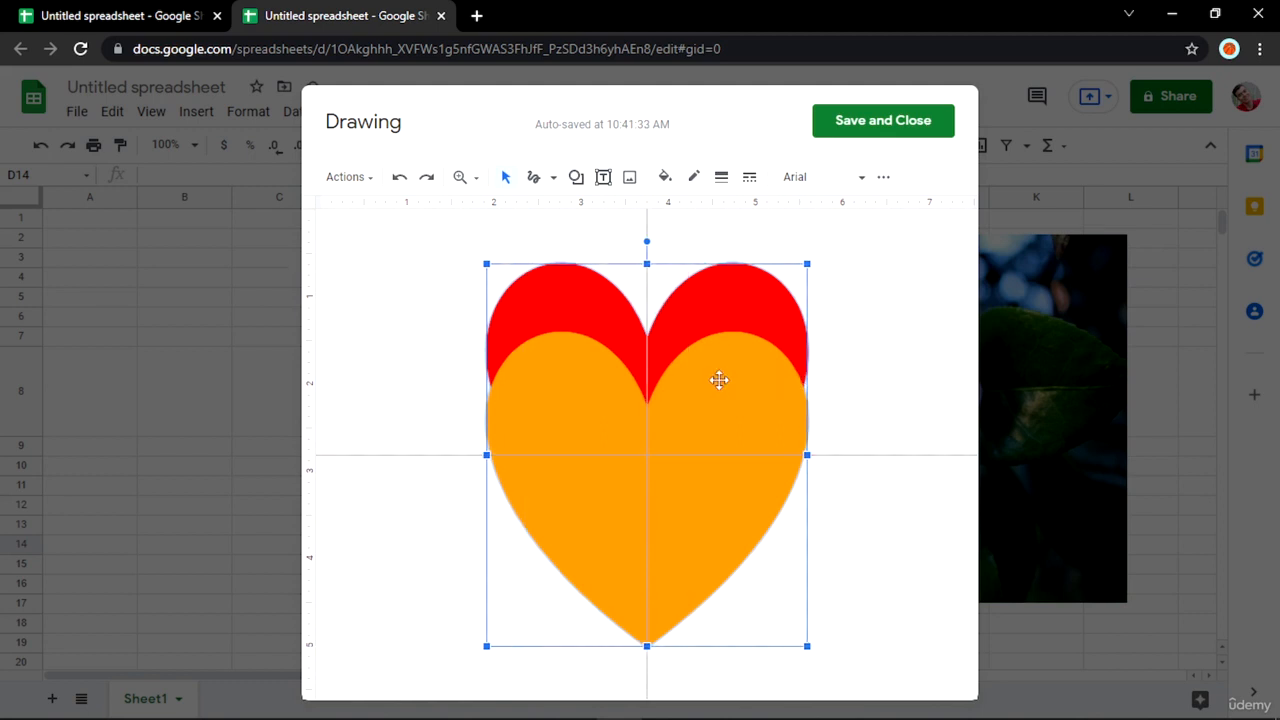
- Set snapping to the grid and reposition the grouped hearts so their center lies slightly left of the vertical guide
click(352, 178)
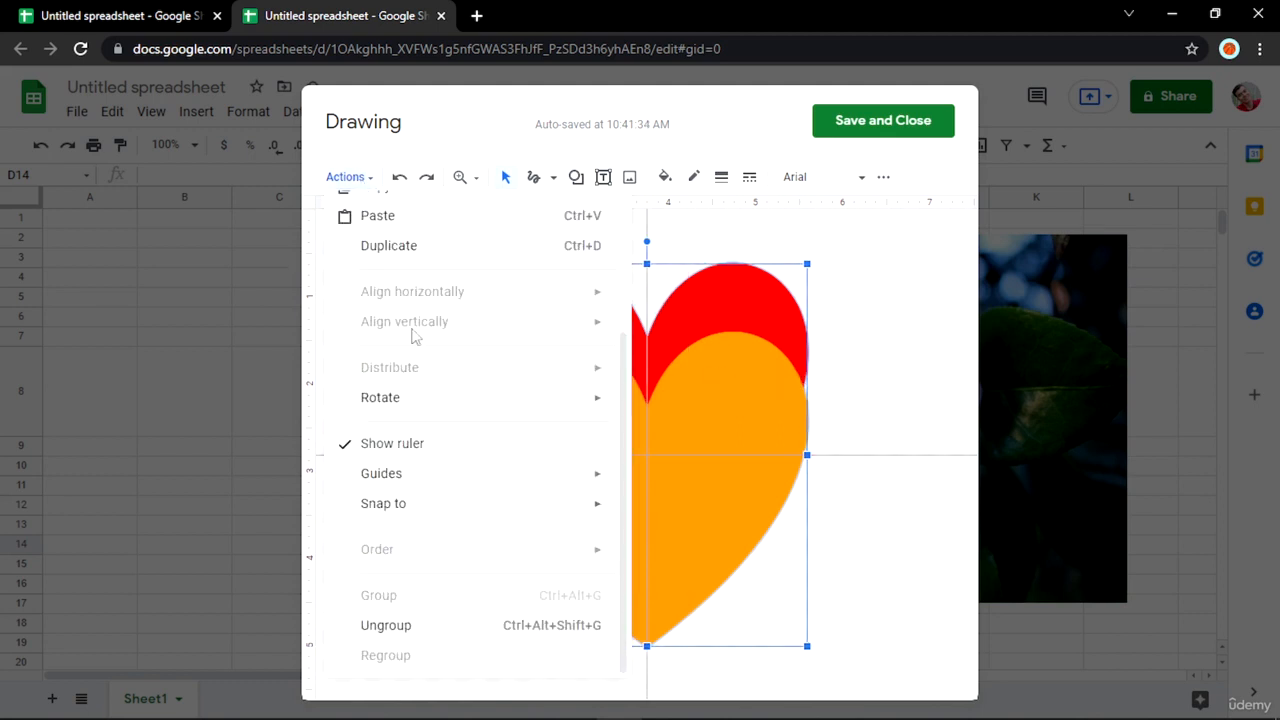
mouse_move(598, 513)
click(658, 514)
mouse_move(748, 419)
mouse_down()
mouse_move(780, 383)
mouse_move(863, 429)
mouse_move(608, 492)
mouse_move(700, 380)
mouse_move(725, 424)
mouse_up()
click(400, 290)
click(366, 180)
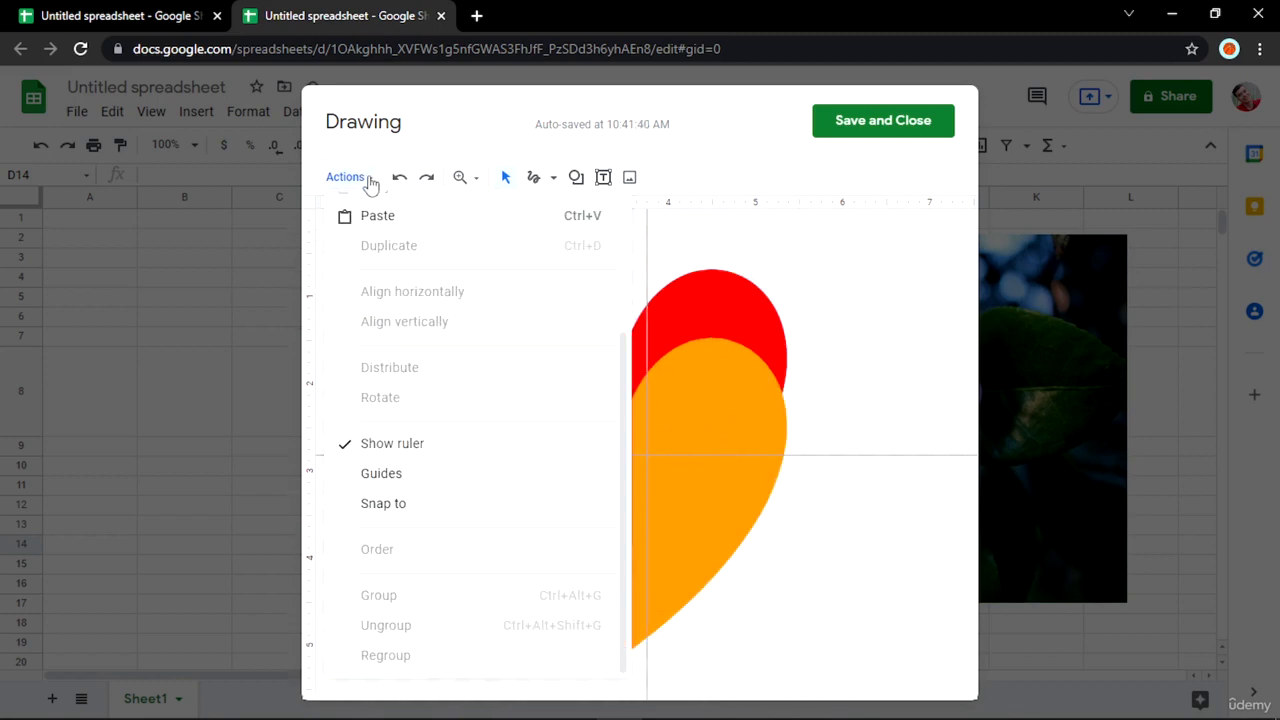
click(791, 451)
click(734, 437)
drag(734, 437, 725, 410)
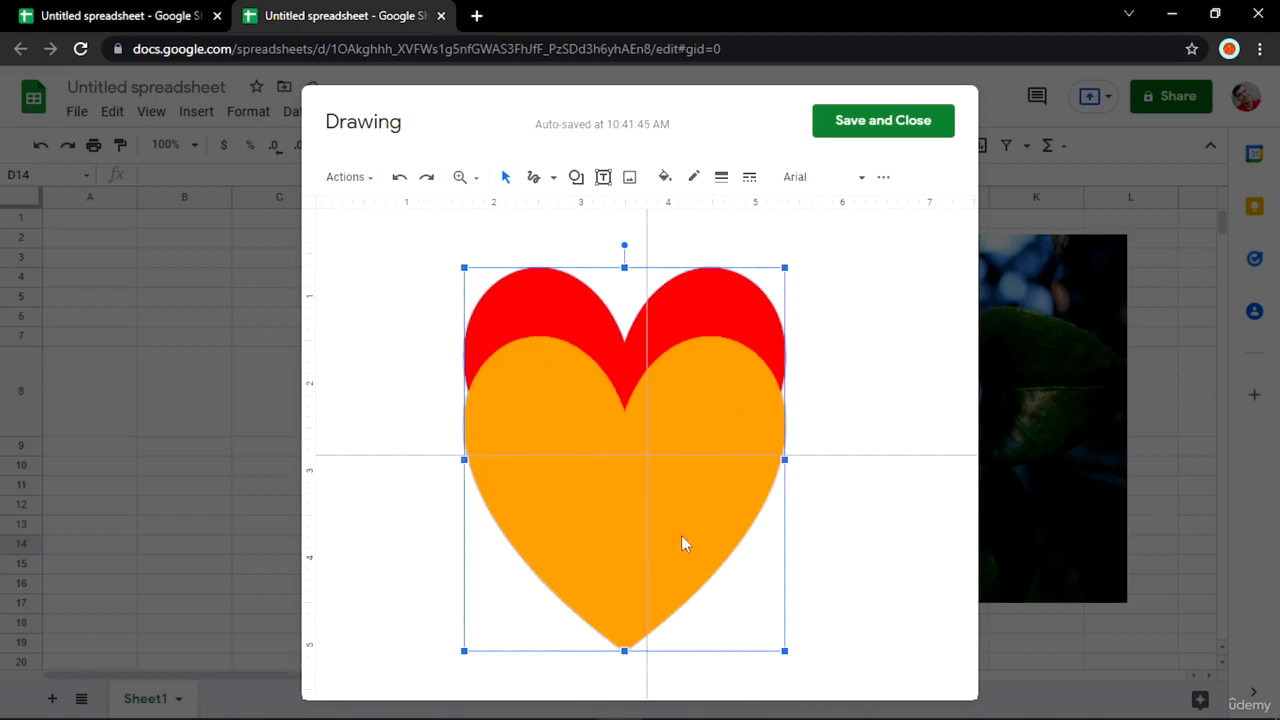
- Ungroup the red and orange hearts into separate shapes
click(338, 178)
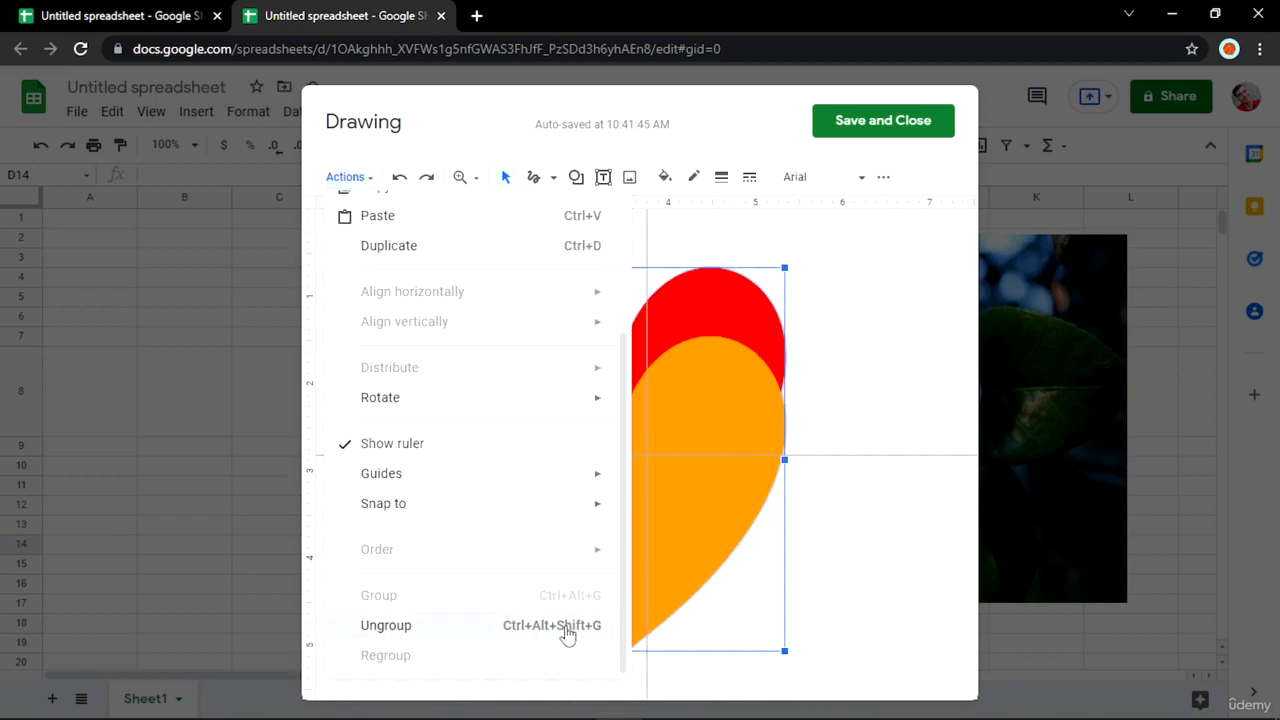
click(569, 634)
click(676, 518)
click(348, 178)
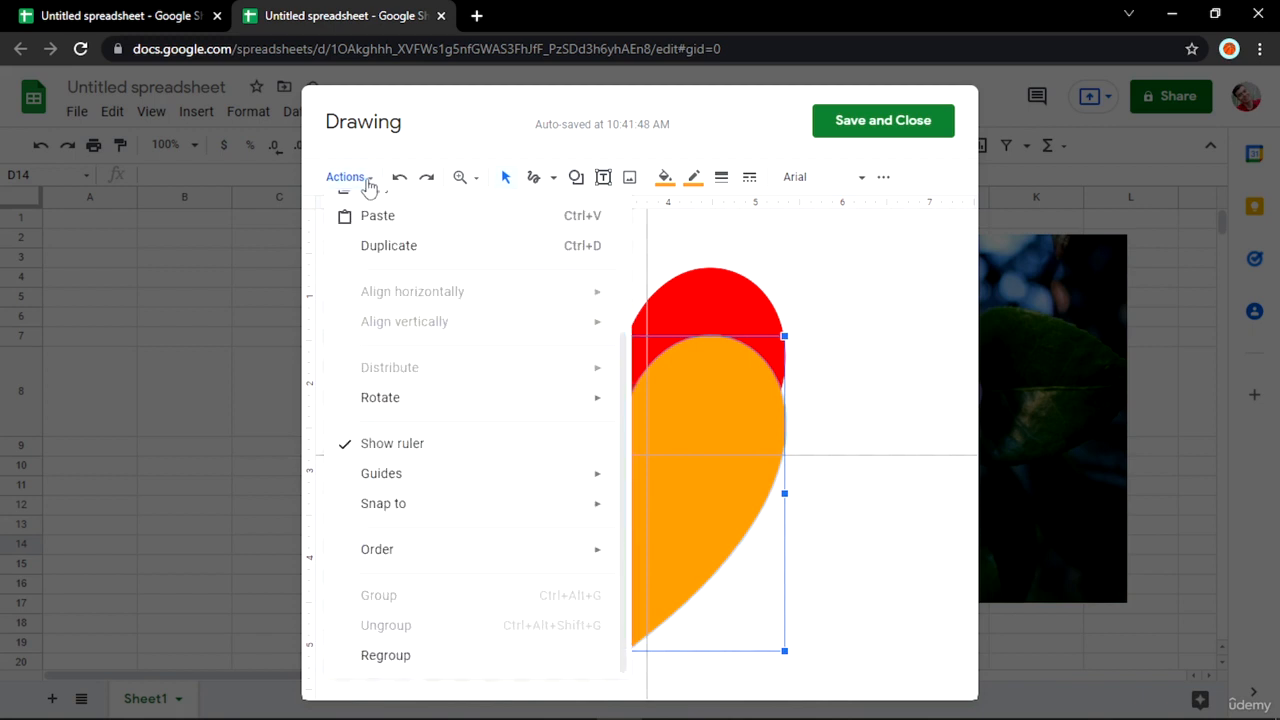
click(768, 274)
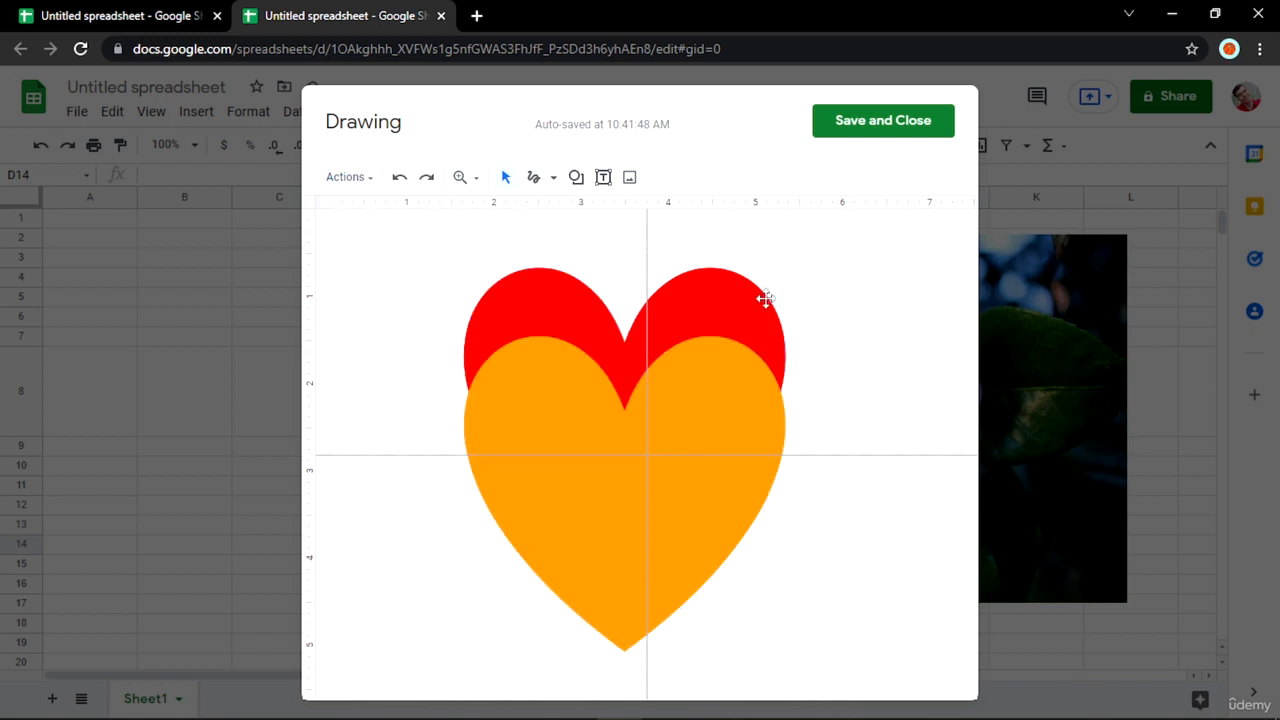
- Save the hearts drawing into the sheet and move it near the upper rows, spanning columns A to D
click(856, 139)
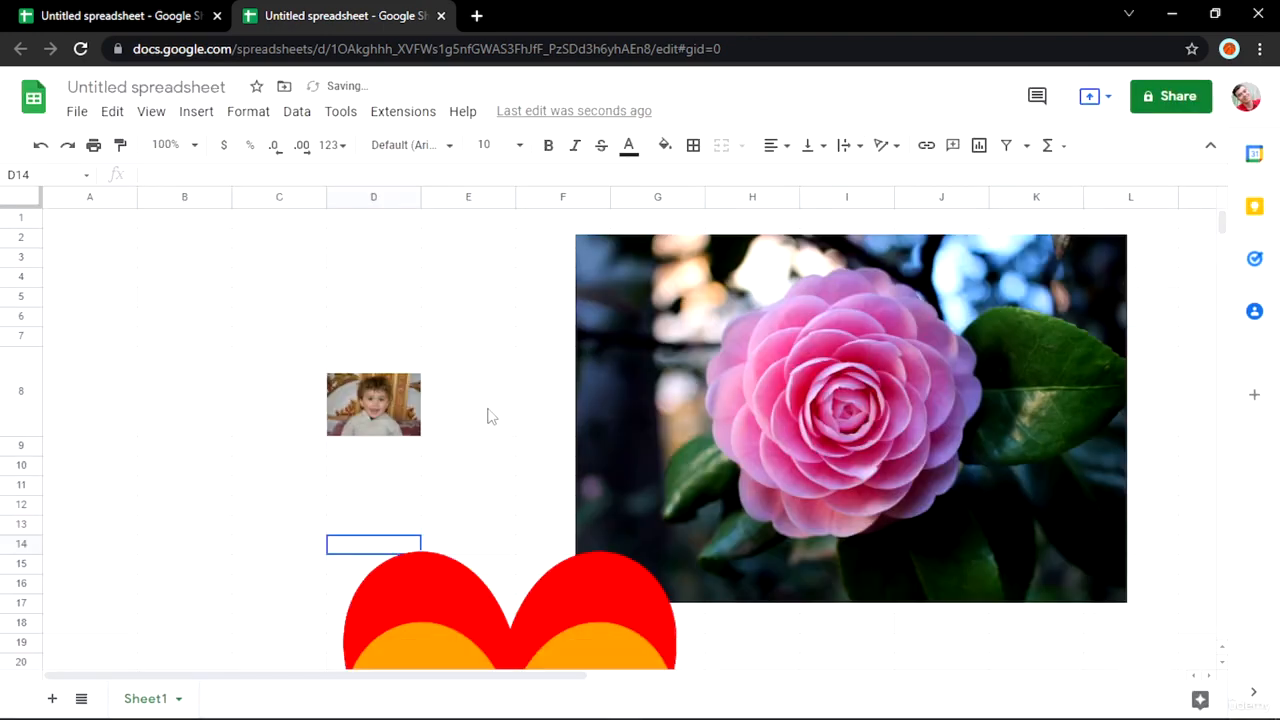
scroll(490, 455, down, 3)
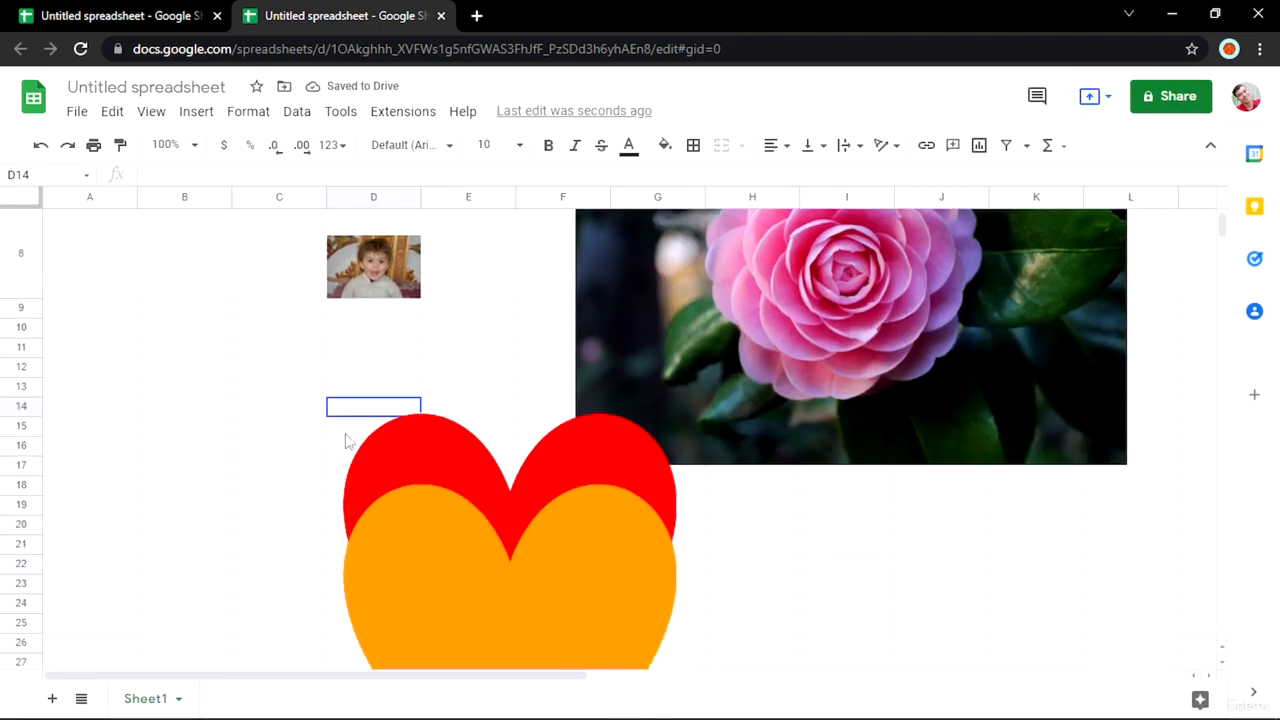
drag(531, 506, 271, 371)
scroll(500, 490, up, 3)
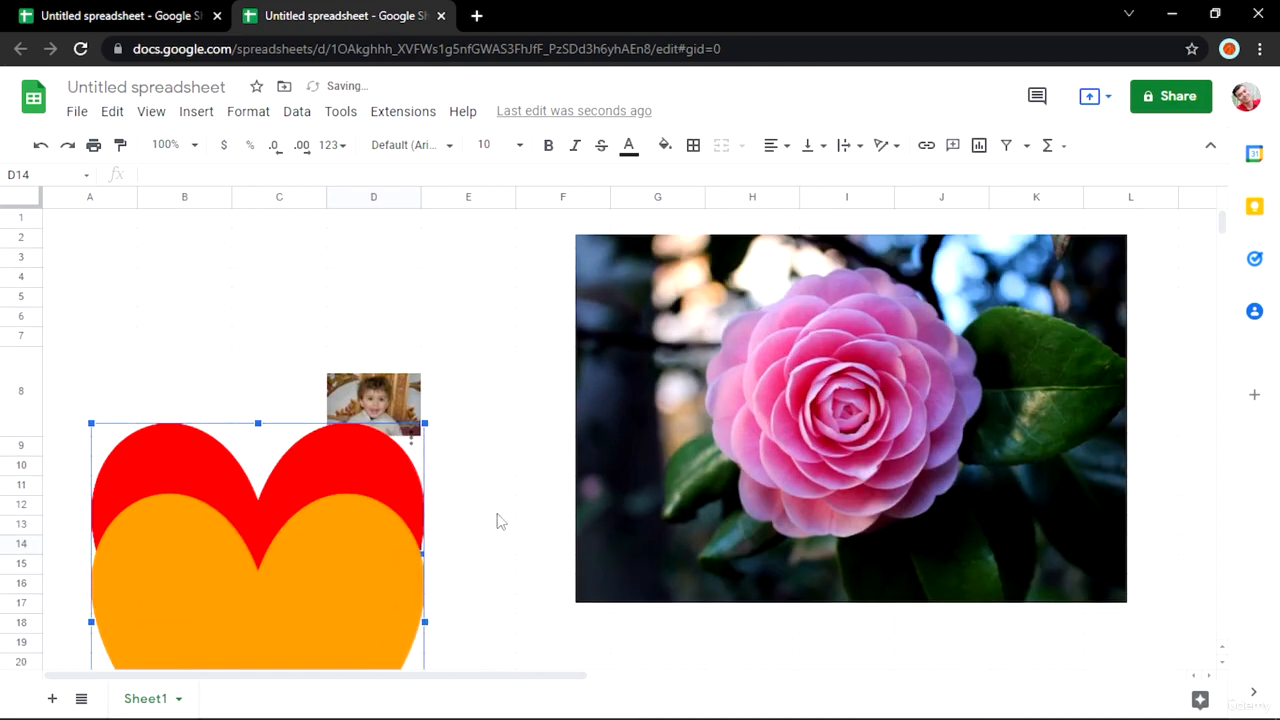
click(503, 486)
mouse_move(346, 506)
mouse_down()
mouse_move(380, 541)
mouse_move(226, 349)
mouse_move(226, 271)
mouse_up()
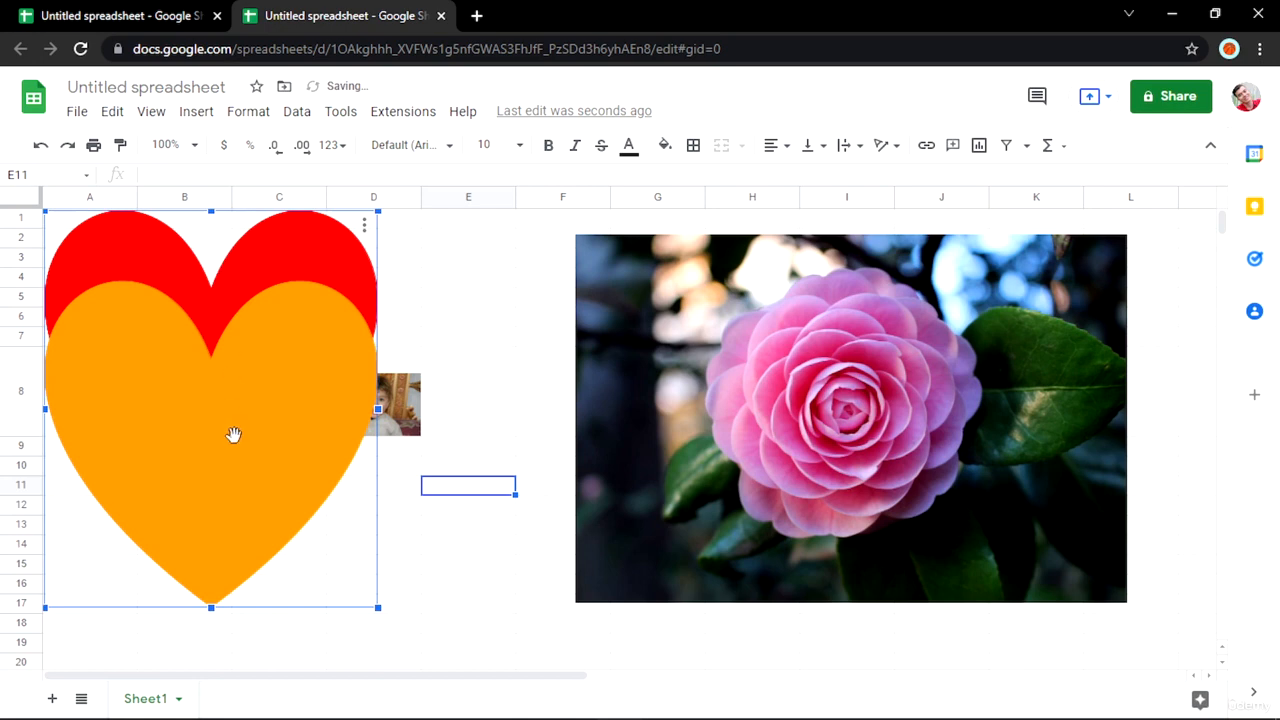
drag(233, 375, 279, 408)
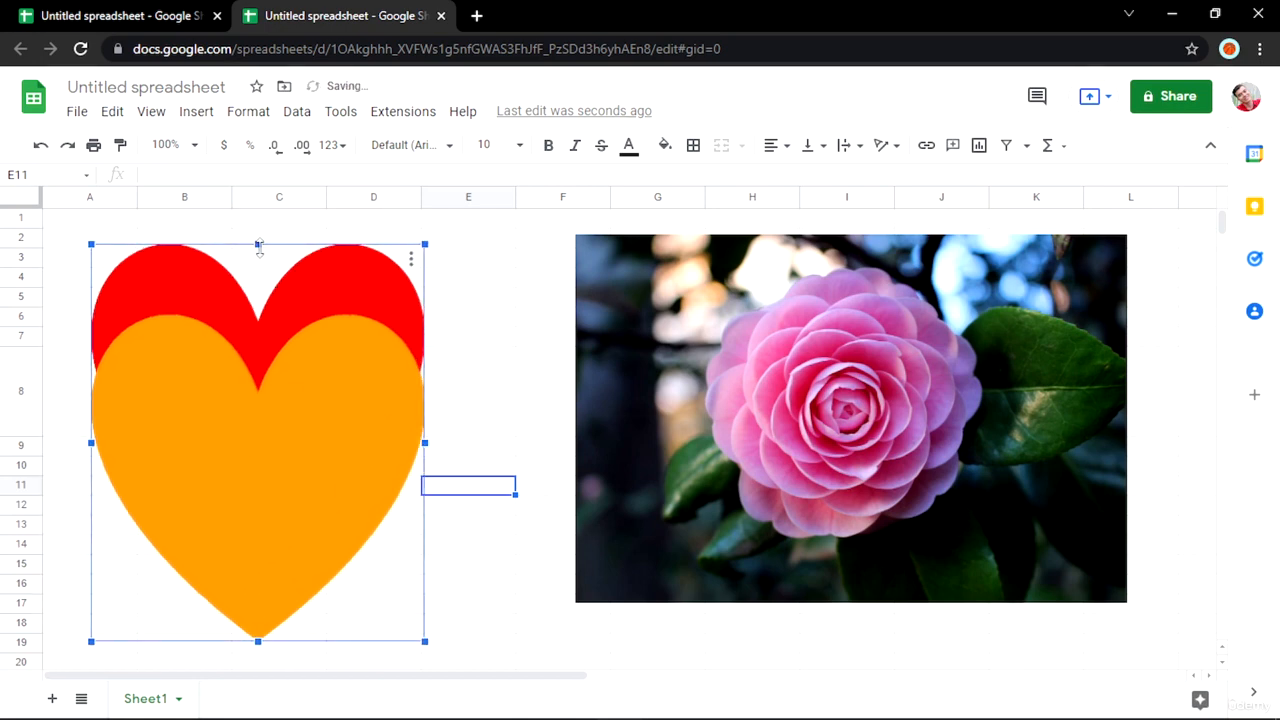
- Squash the hearts drawing vertically from its upper edge, and undo the change
drag(259, 246, 259, 498)
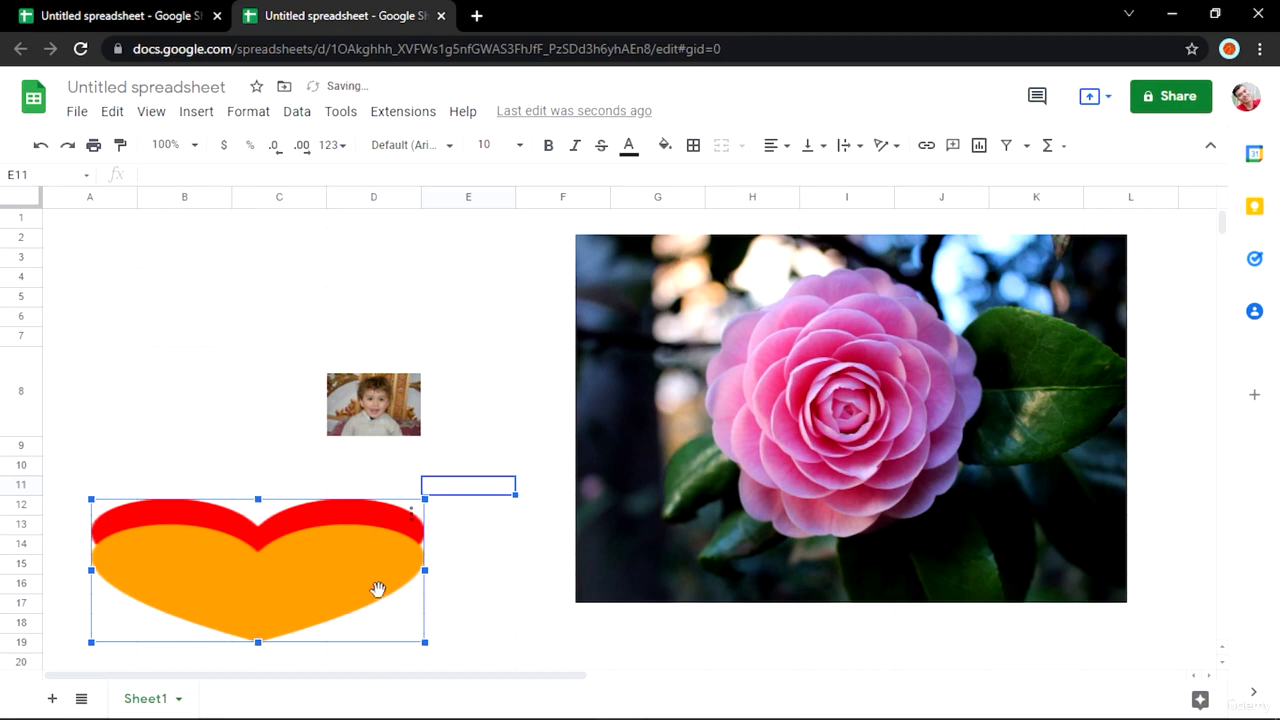
key(ctrl+z)
click(416, 630)
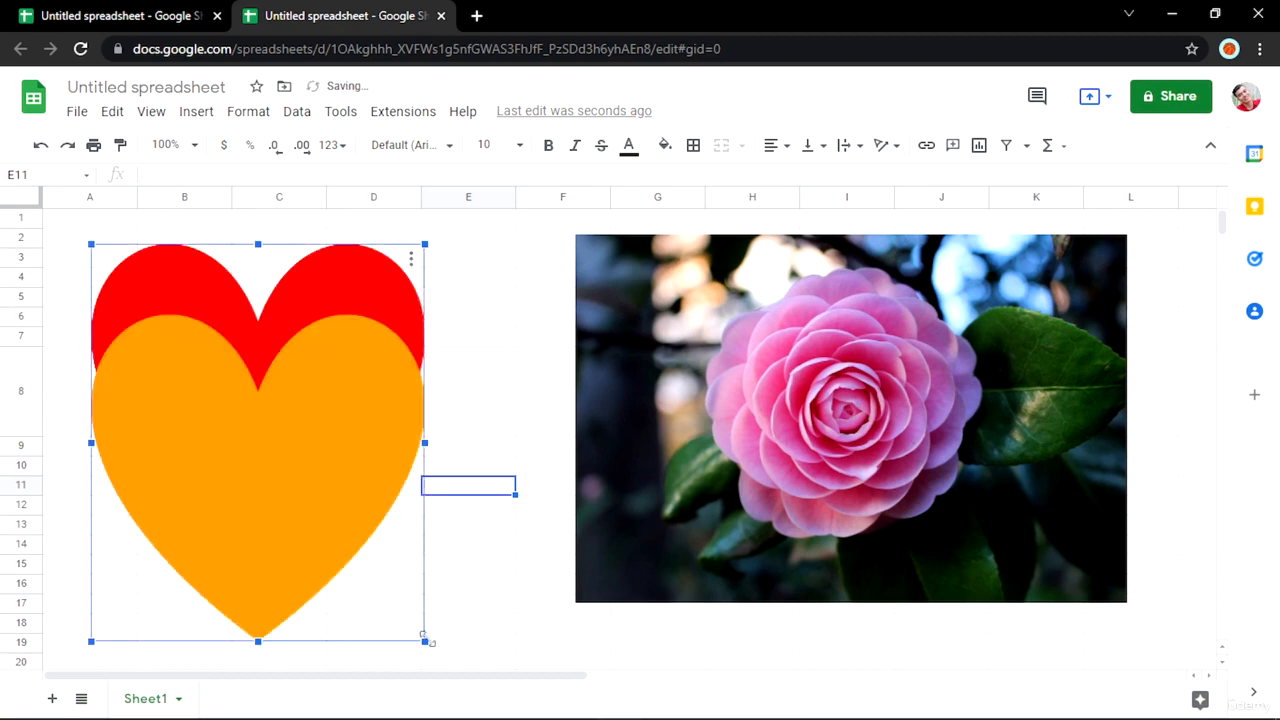
- Scale the hearts drawing down to span from column A to column B, ending in row 8
mouse_move(423, 638)
mouse_down()
mouse_move(343, 526)
mouse_move(194, 366)
mouse_up()
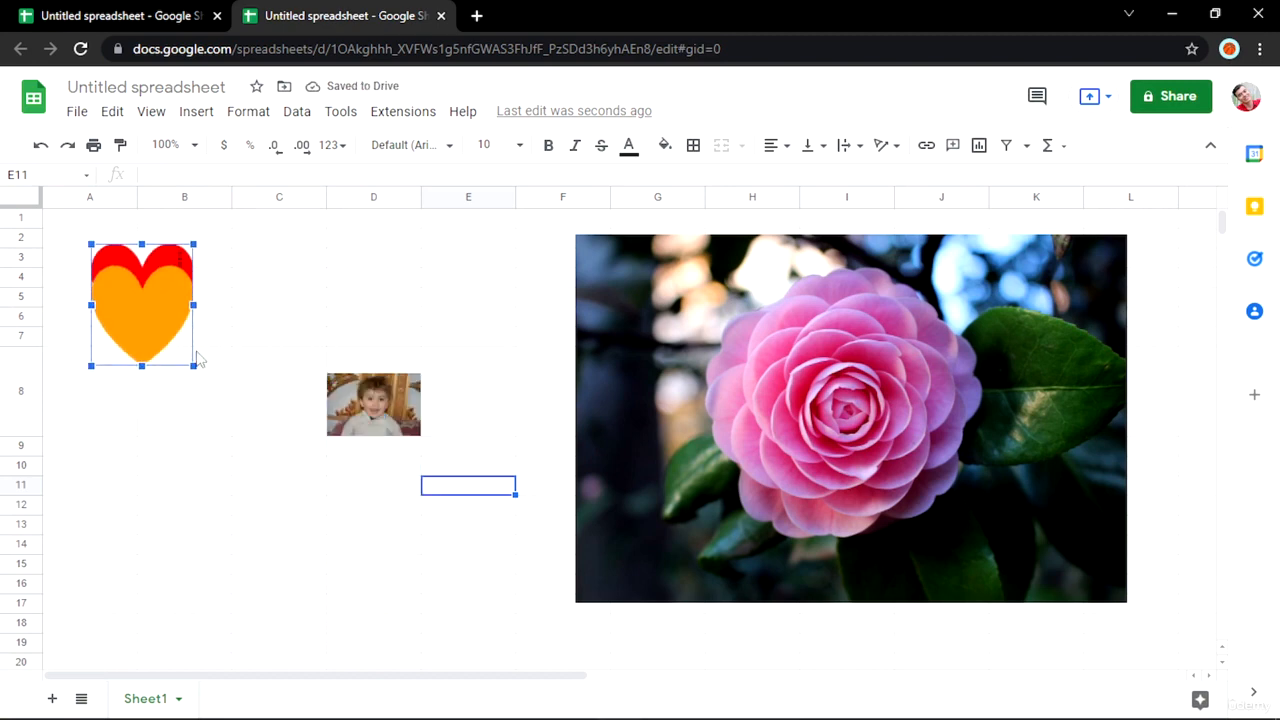
click(191, 428)
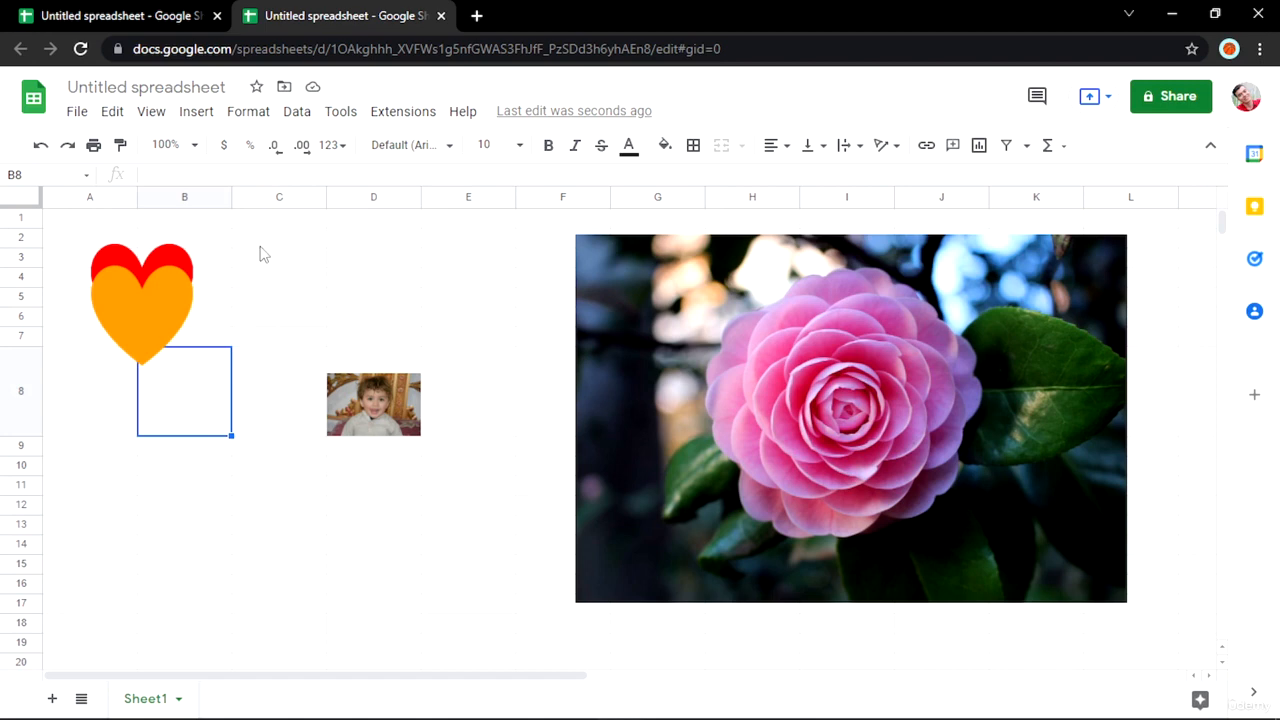
click(203, 110)
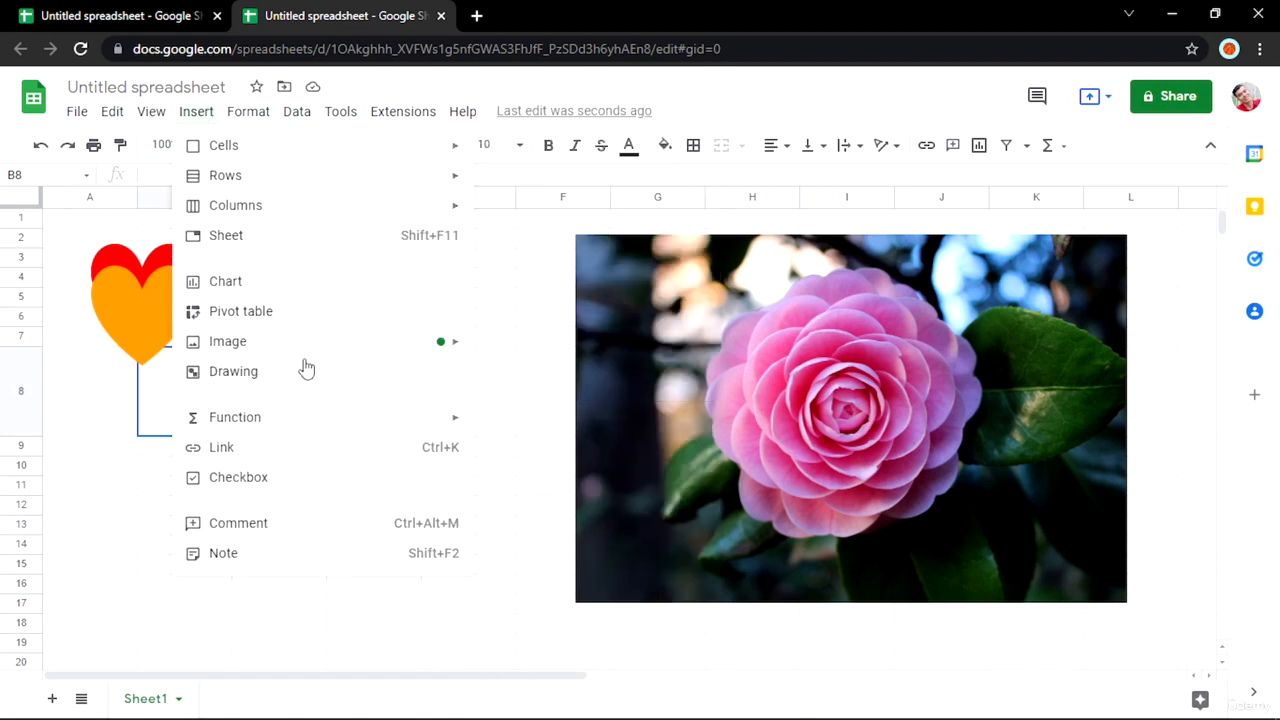
mouse_move(309, 428)
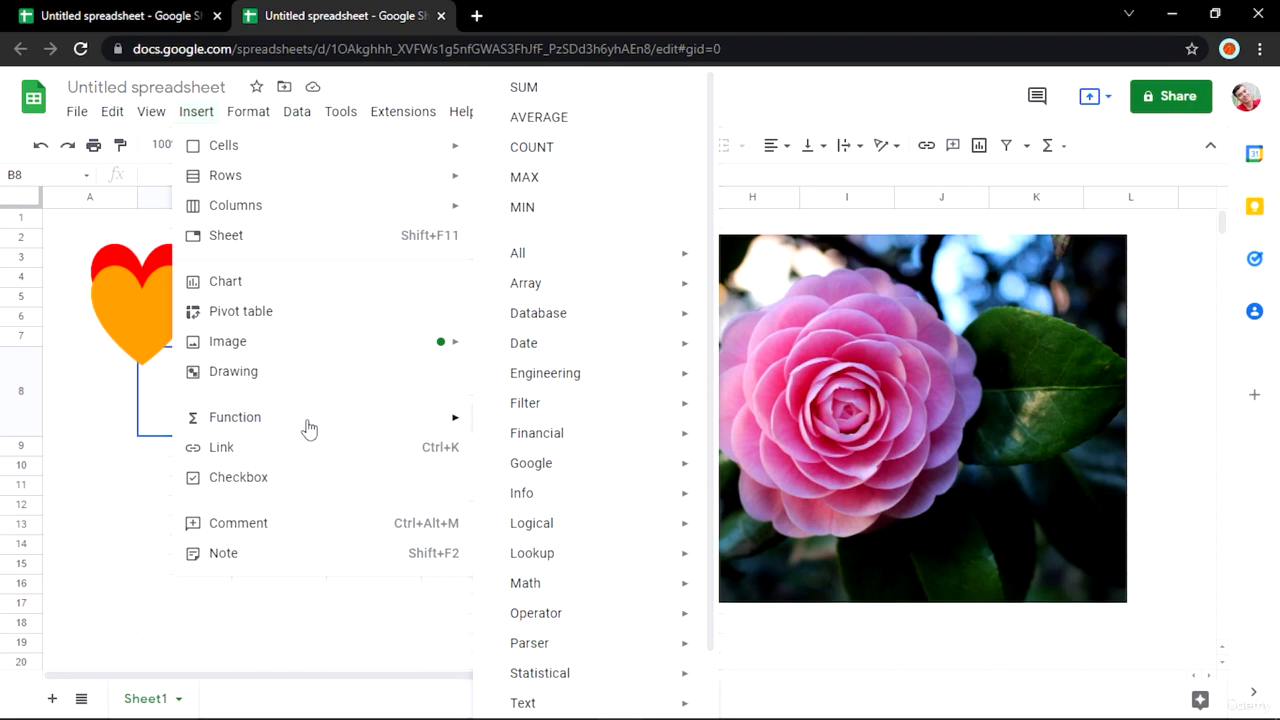
click(294, 457)
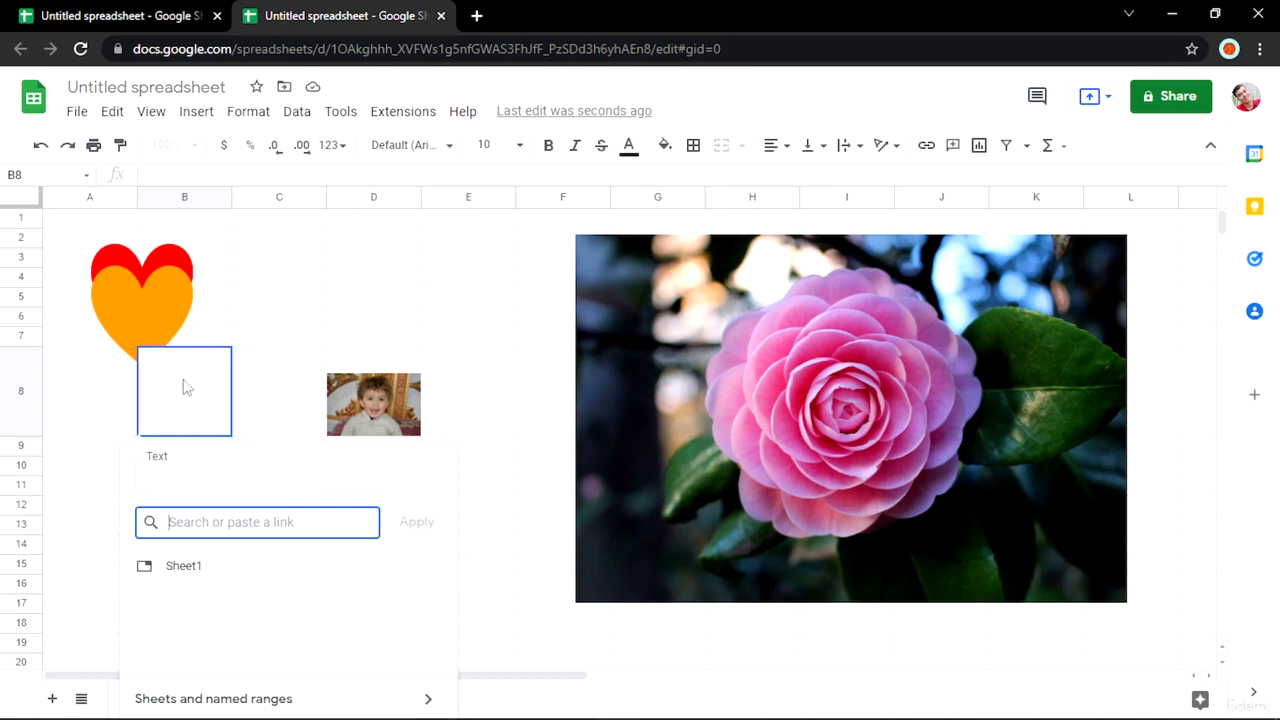
click(529, 568)
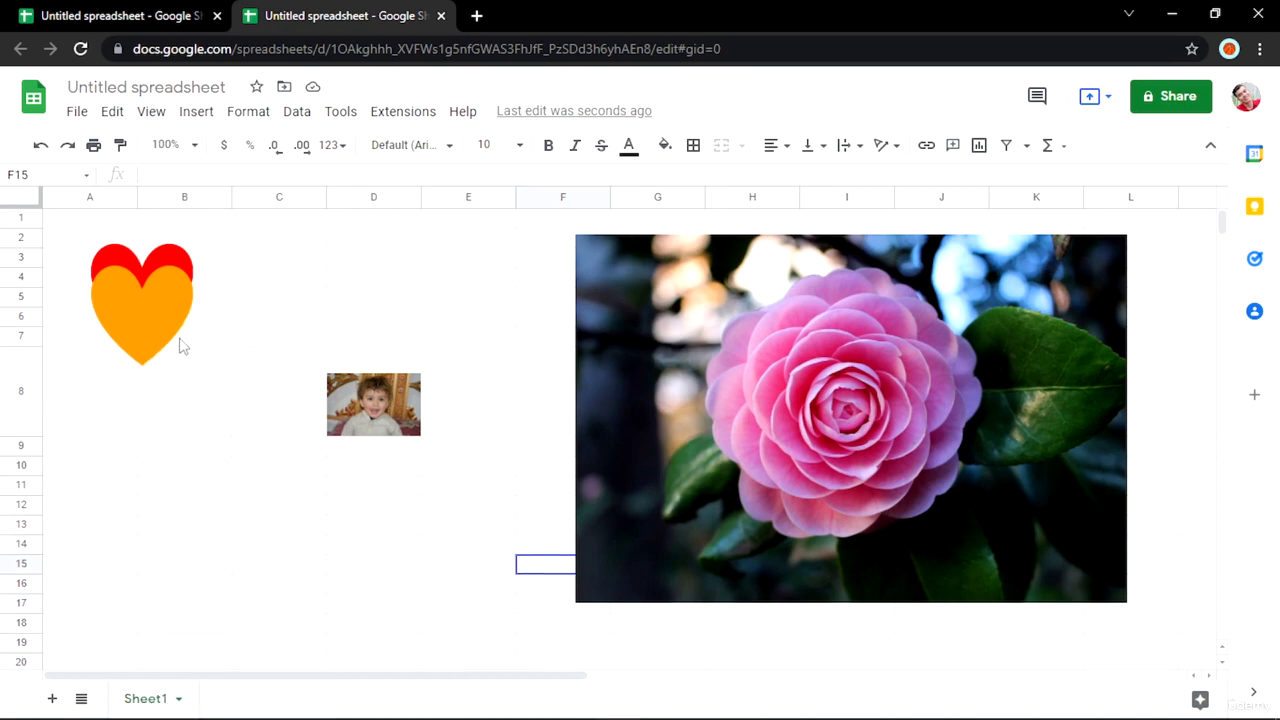
- Insert a link to google.com in cell F15, leaving the display text empty
click(802, 418)
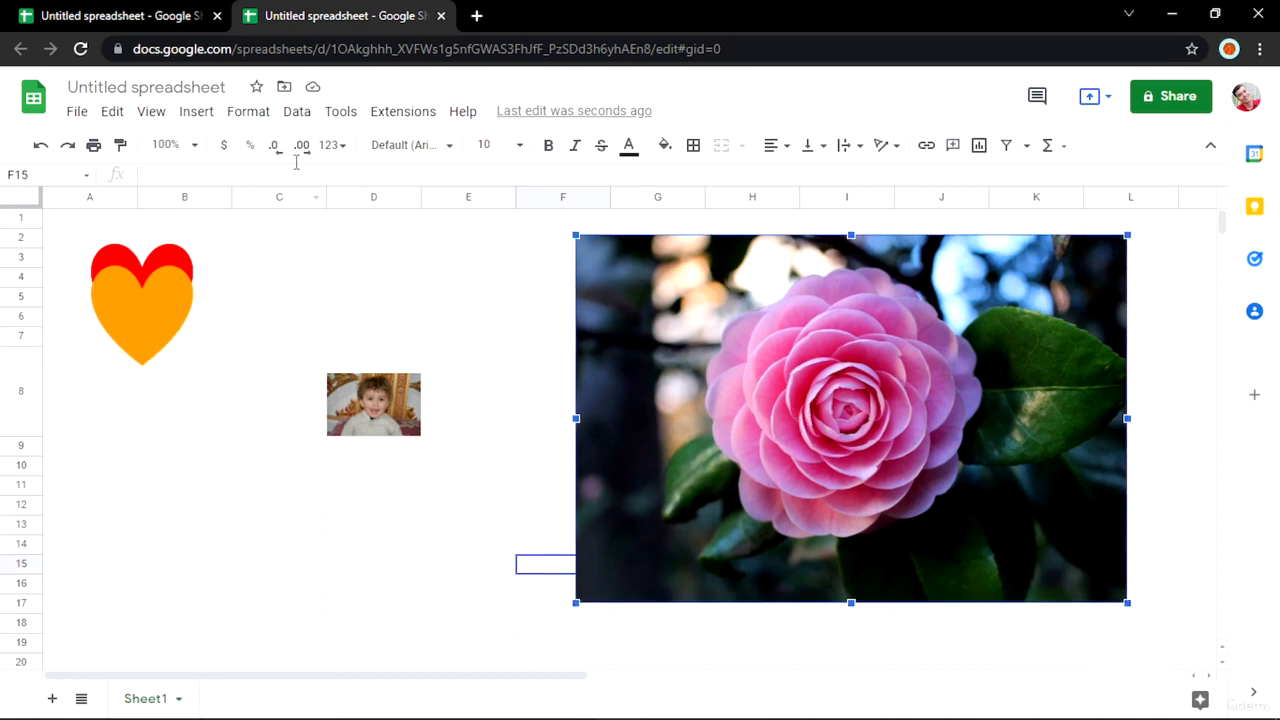
click(248, 112)
mouse_move(214, 123)
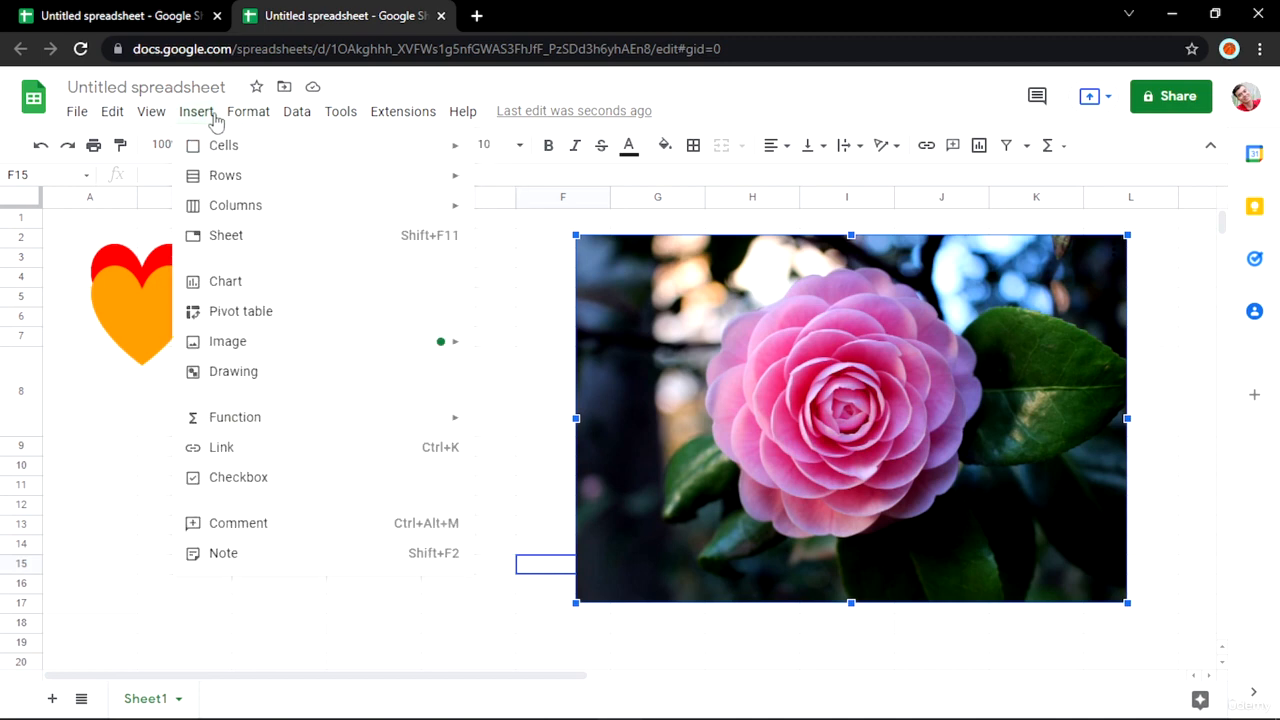
click(280, 453)
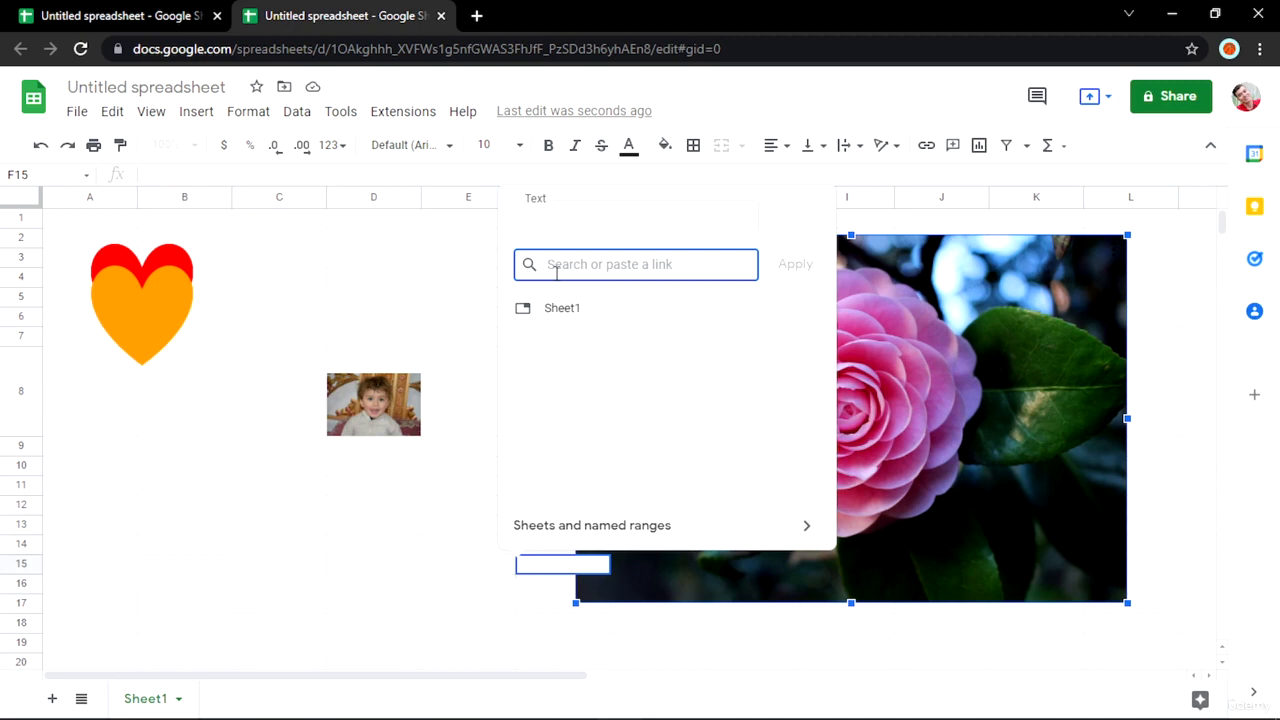
text(google.o)
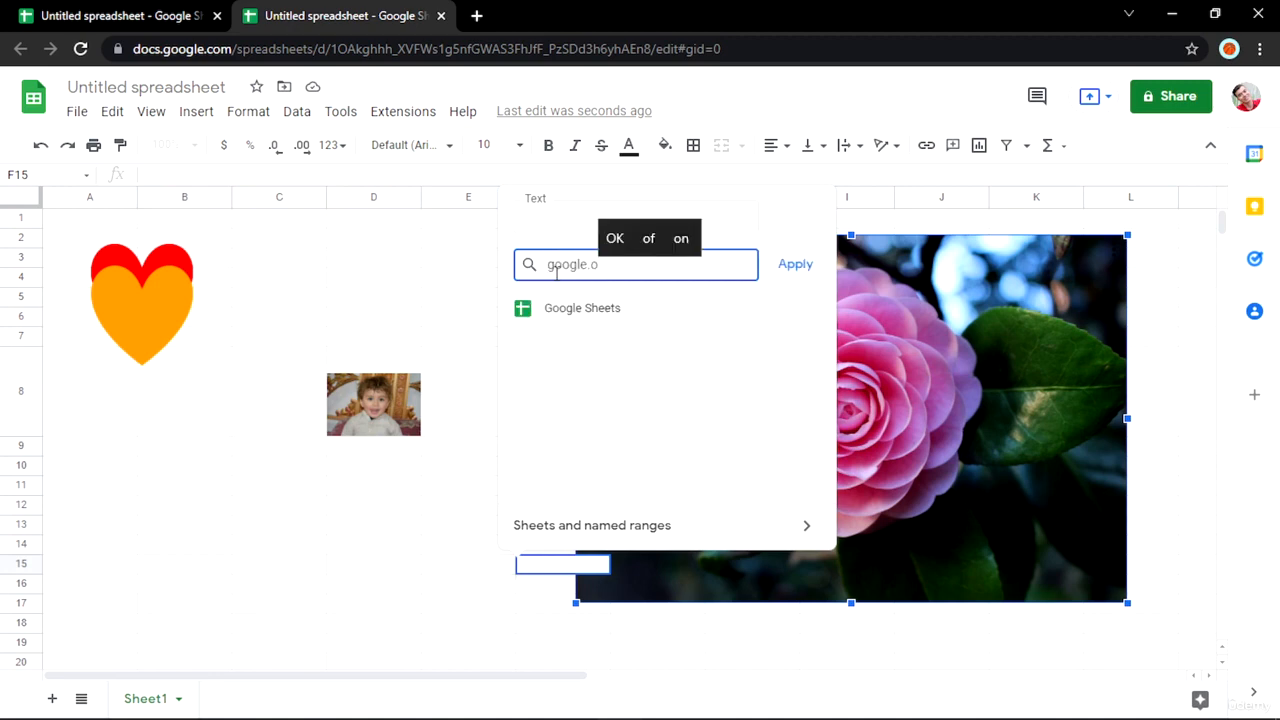
key(BackSpace)
text(com)
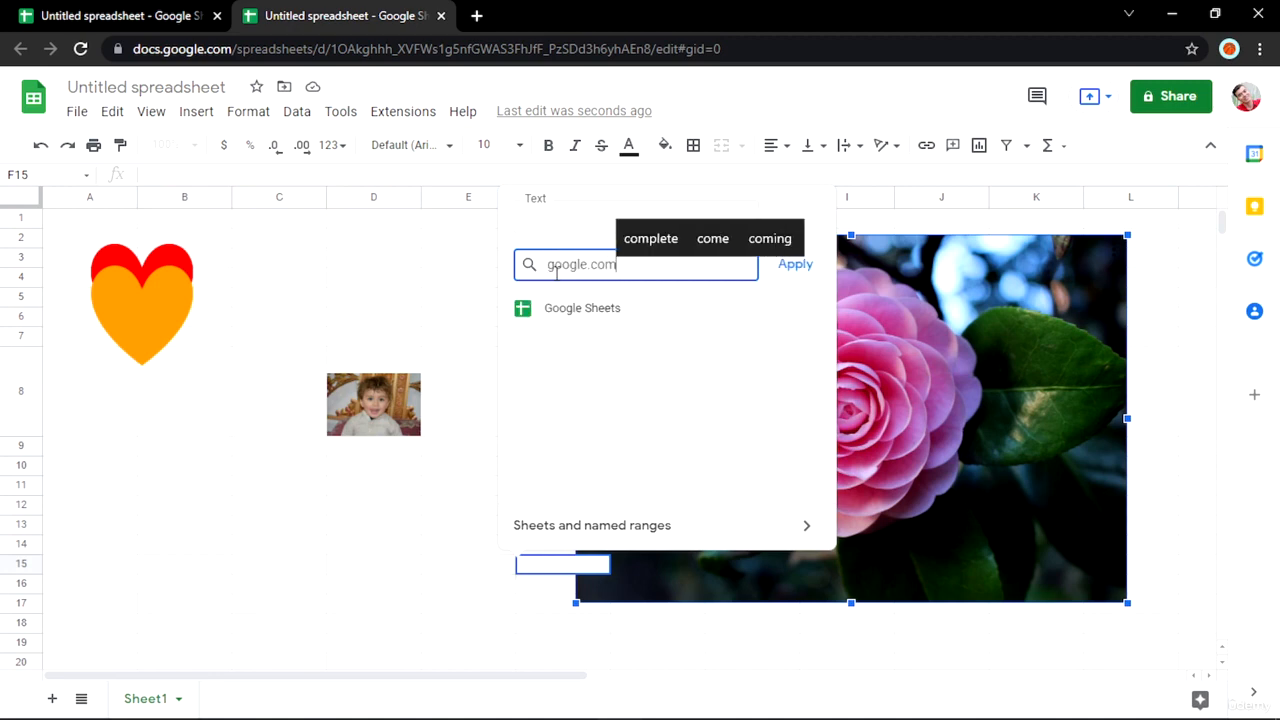
click(556, 209)
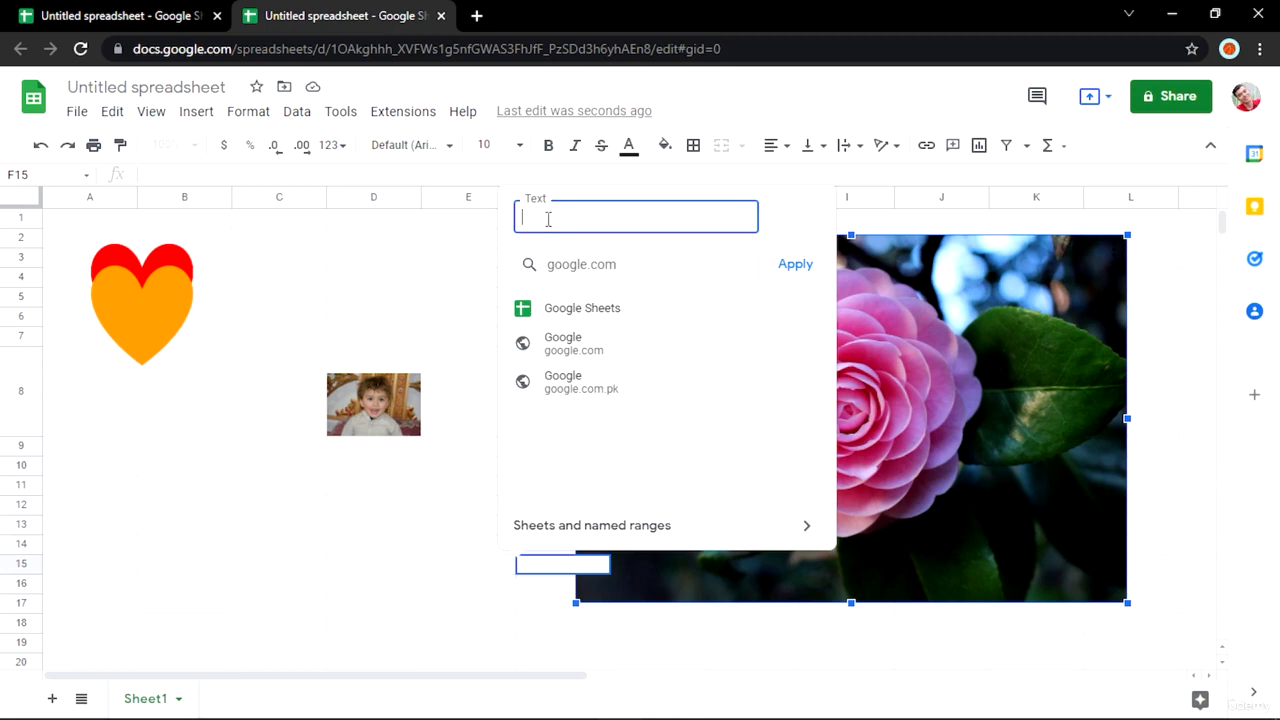
click(789, 264)
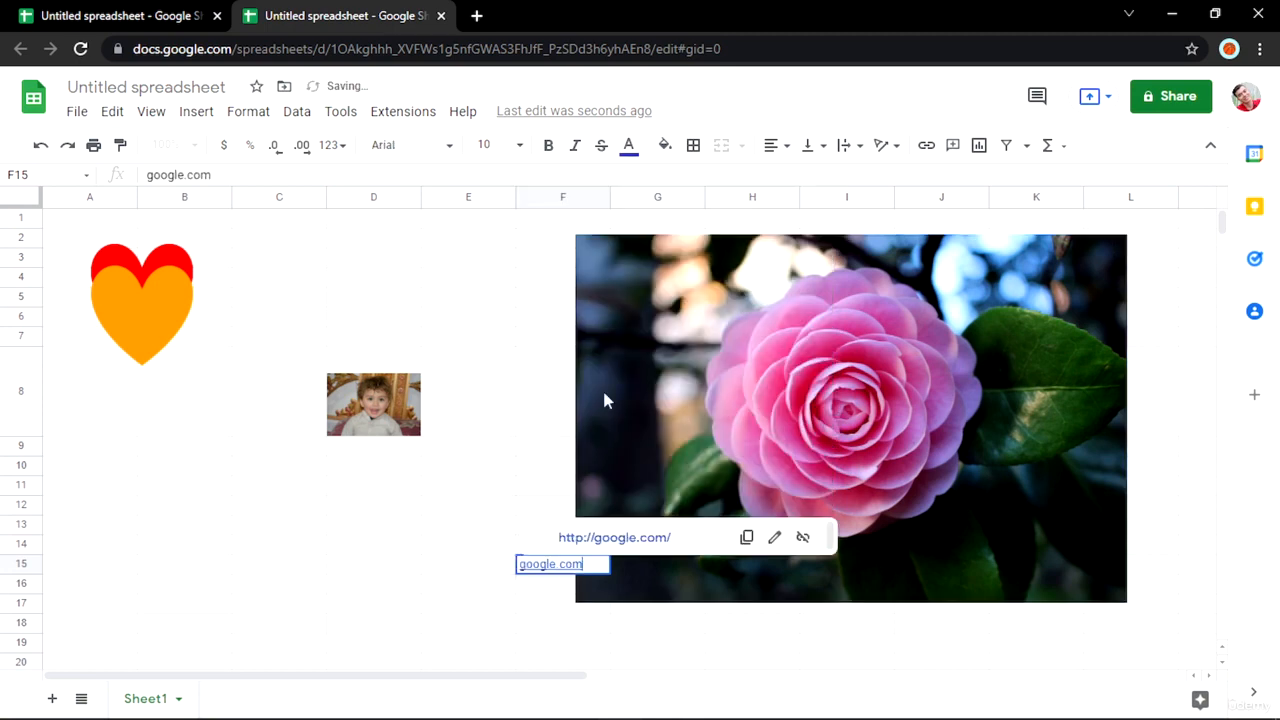
click(436, 524)
click(798, 521)
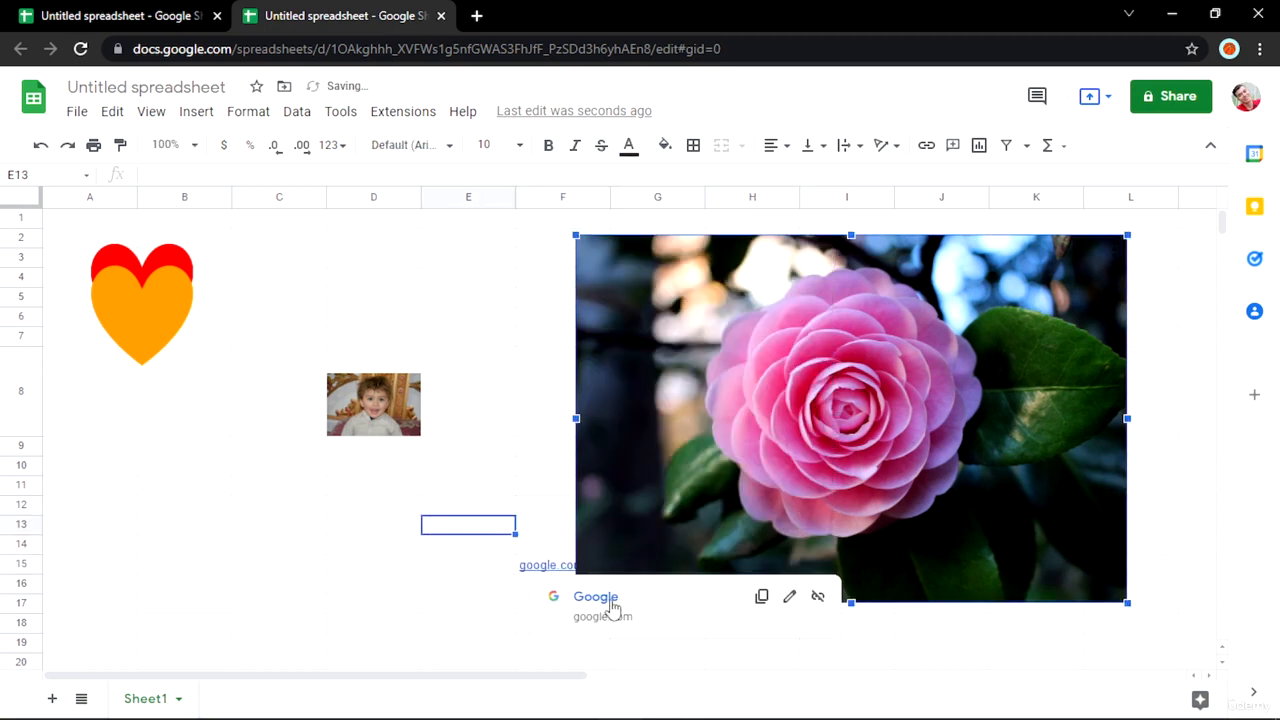
click(400, 642)
click(770, 524)
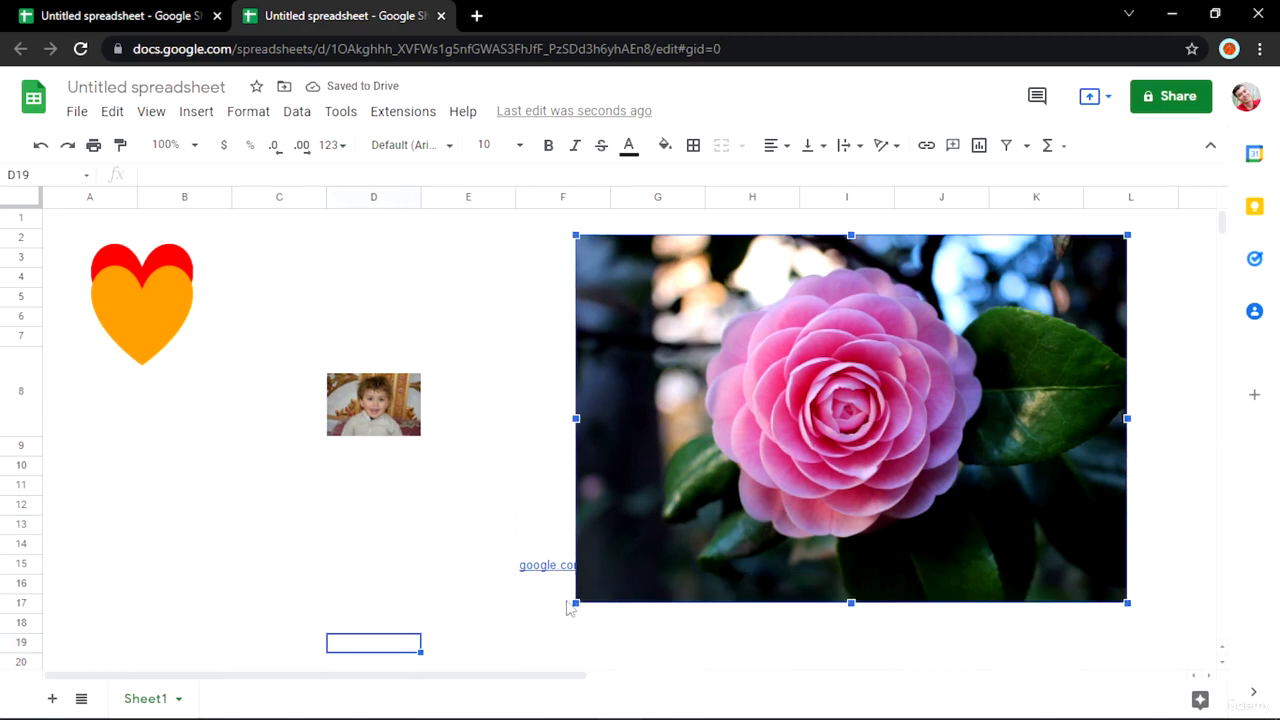
click(394, 603)
click(228, 113)
mouse_move(205, 124)
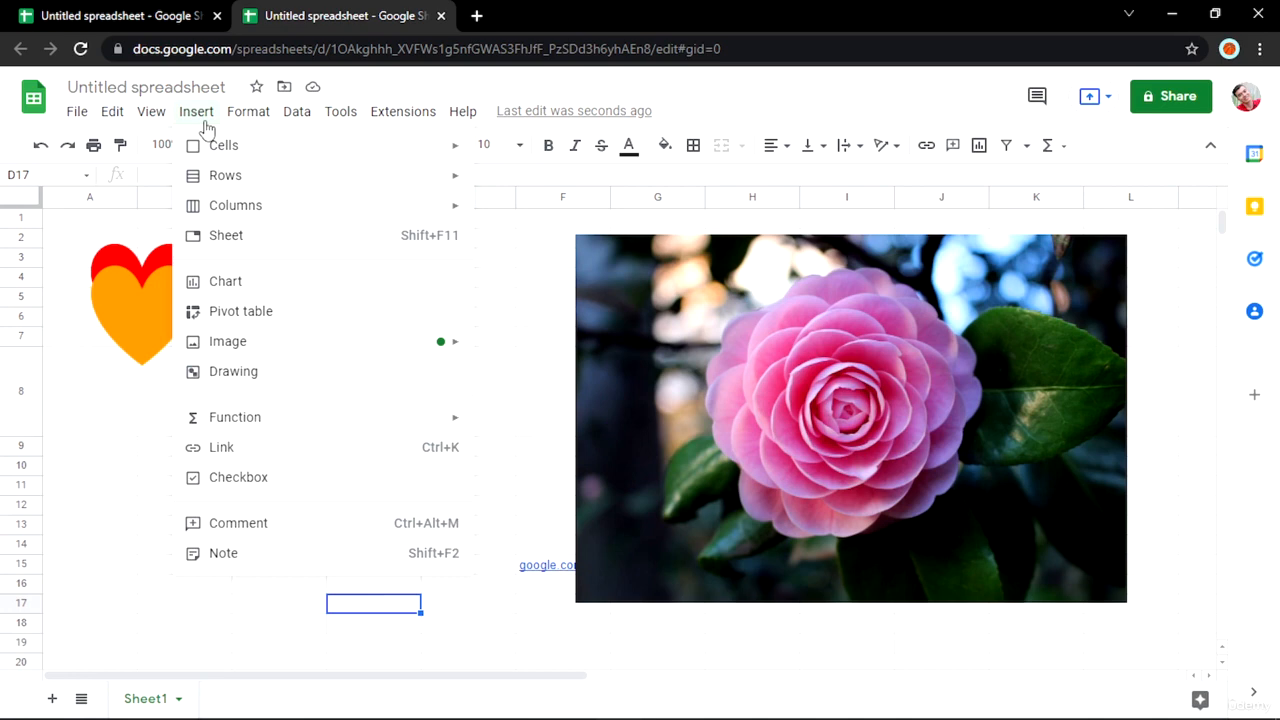
click(614, 343)
click(666, 612)
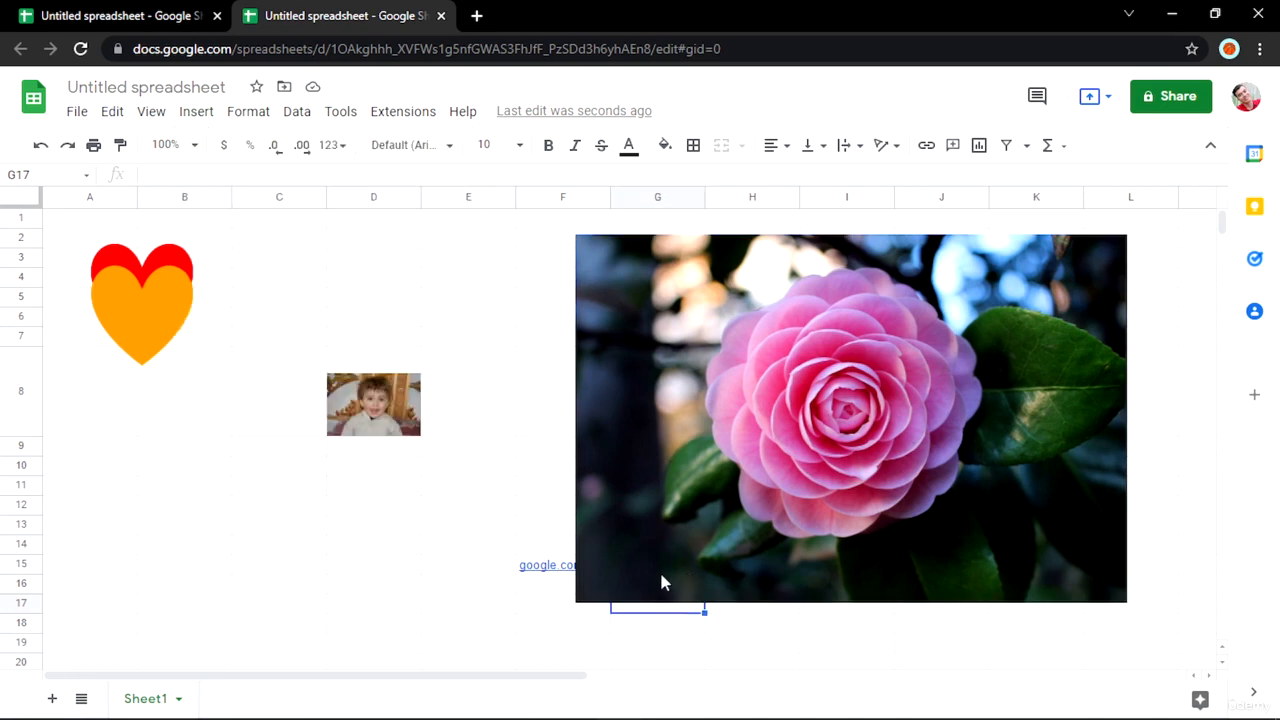
click(659, 572)
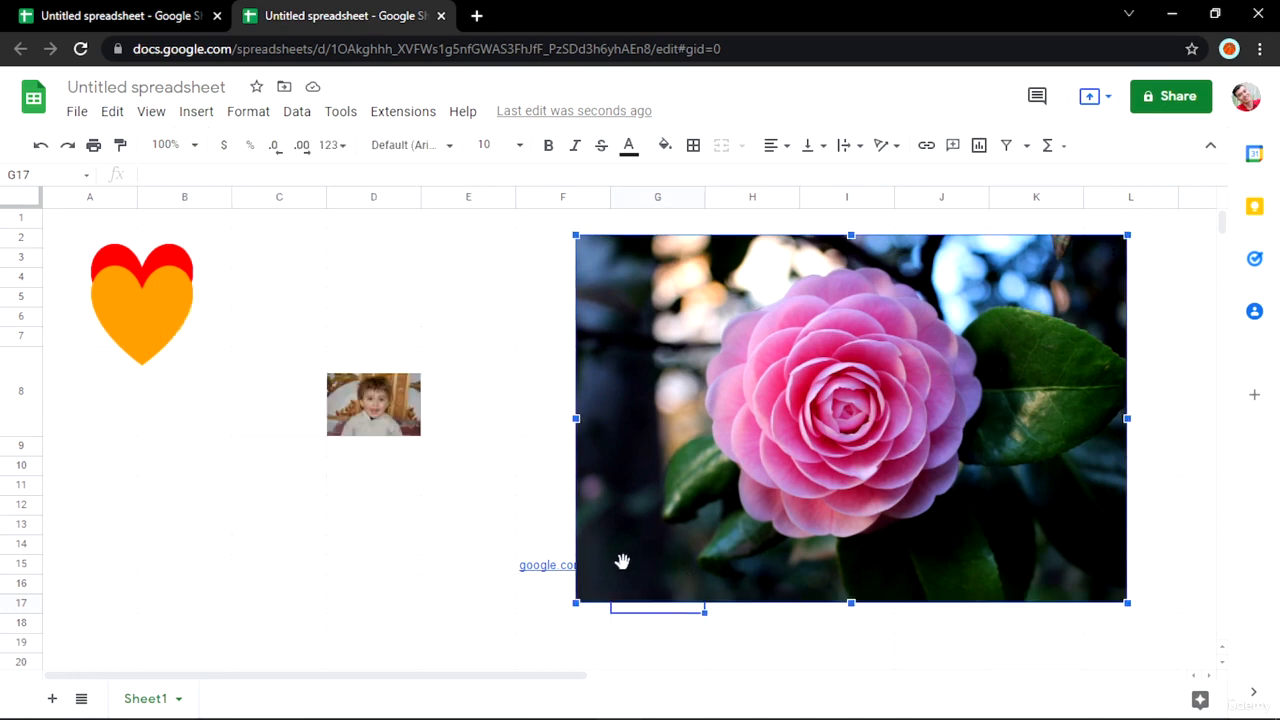
- Move the flower image to the right so it no longer covers the google.com link in cell F15
click(565, 568)
click(680, 540)
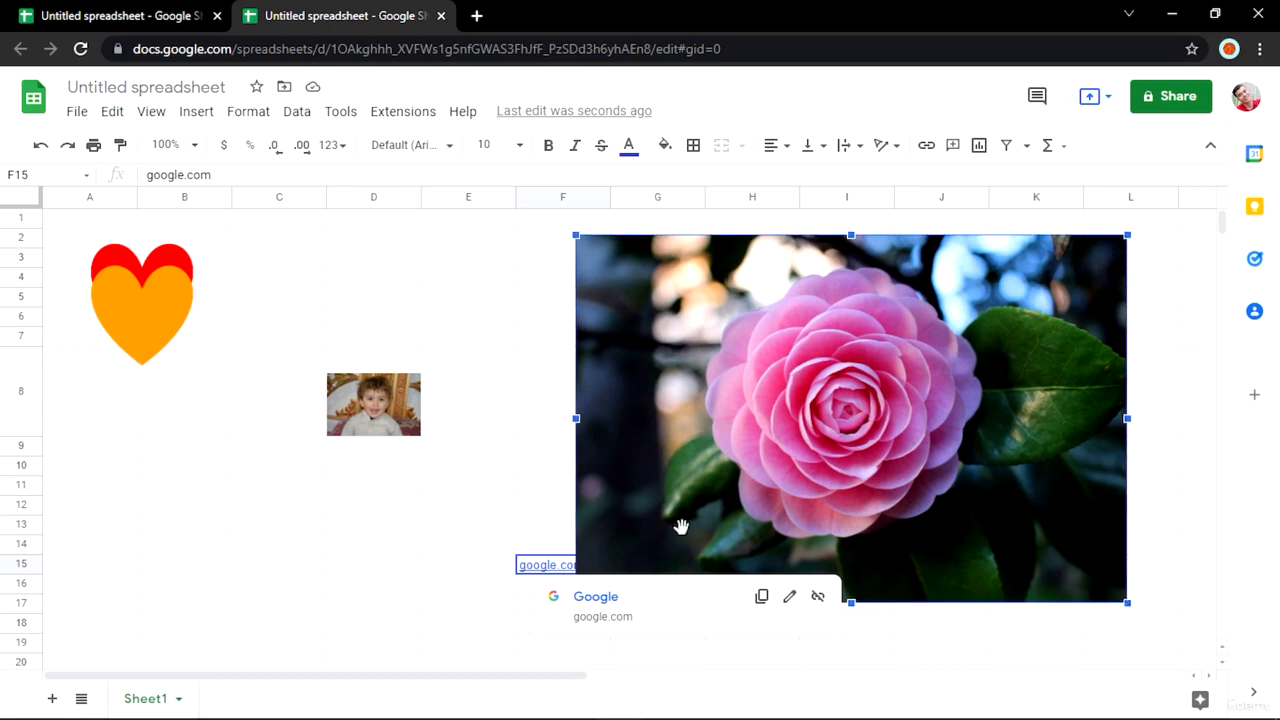
drag(680, 526, 718, 460)
drag(794, 434, 876, 443)
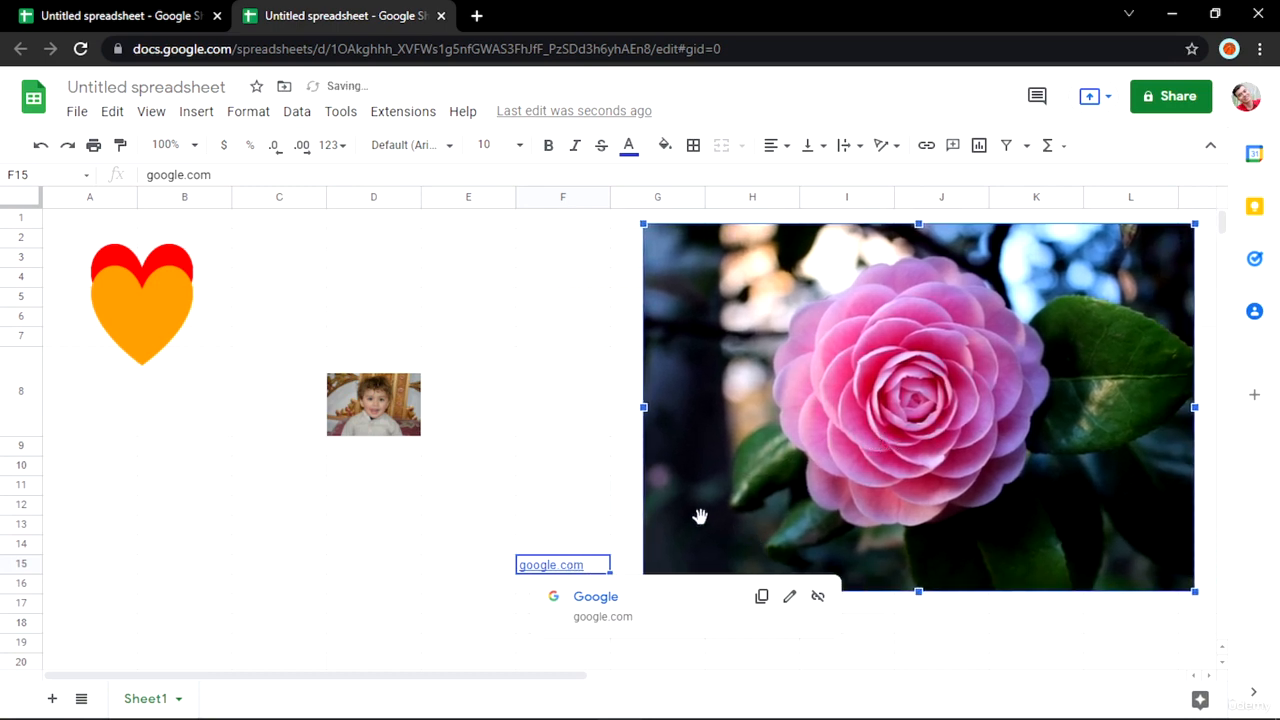
- Remove the link from cell F15 and undo the removal
click(817, 598)
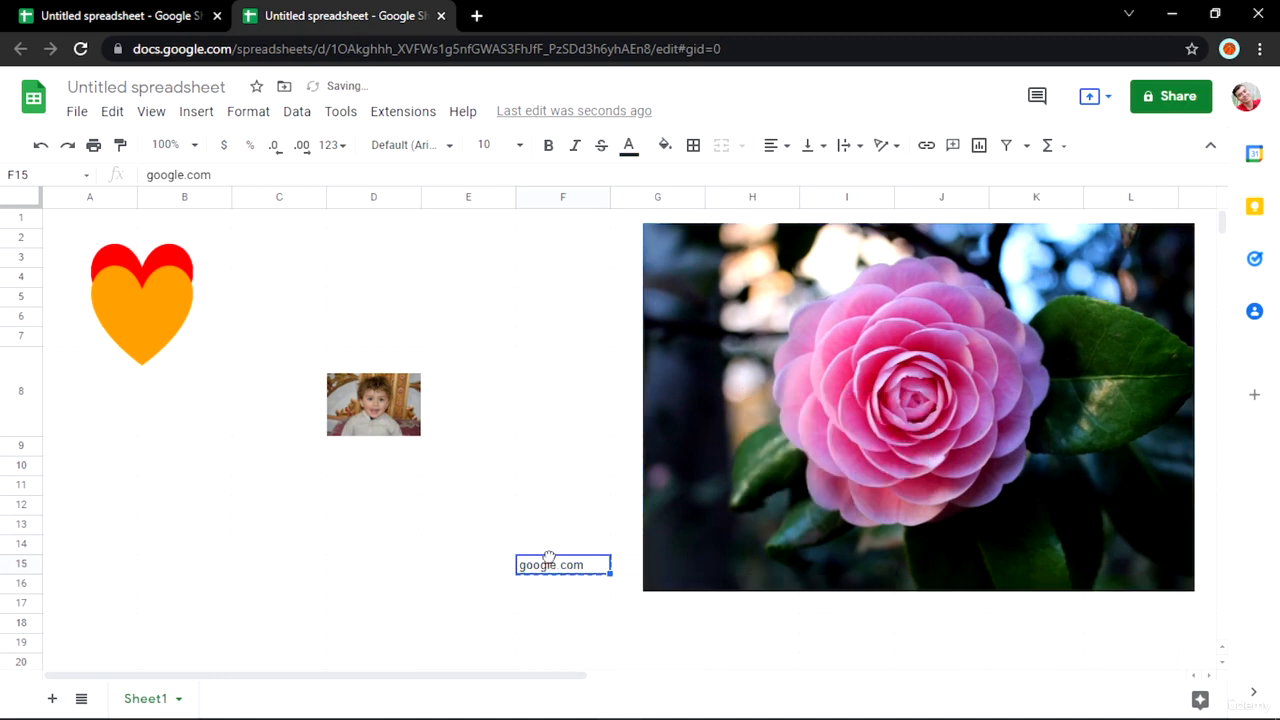
key(ctrl+z)
click(576, 593)
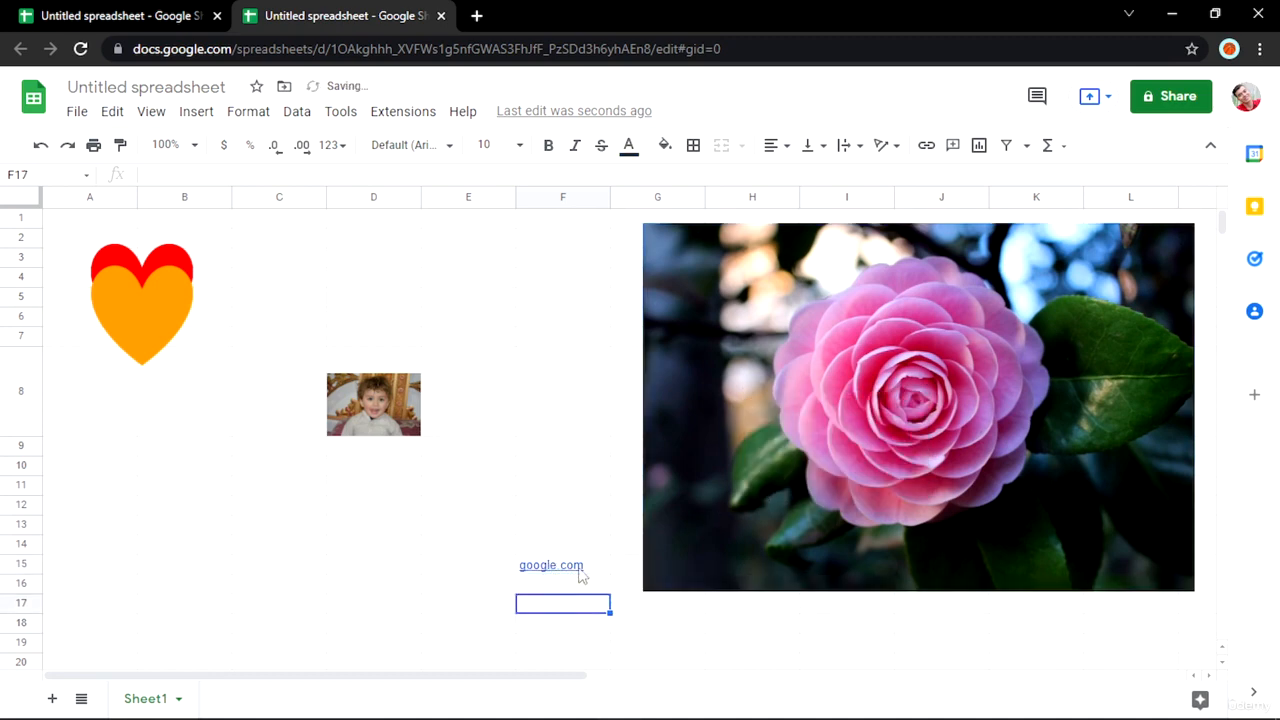
- Remove the hyperlink from the google.com text in cell F15
click(583, 570)
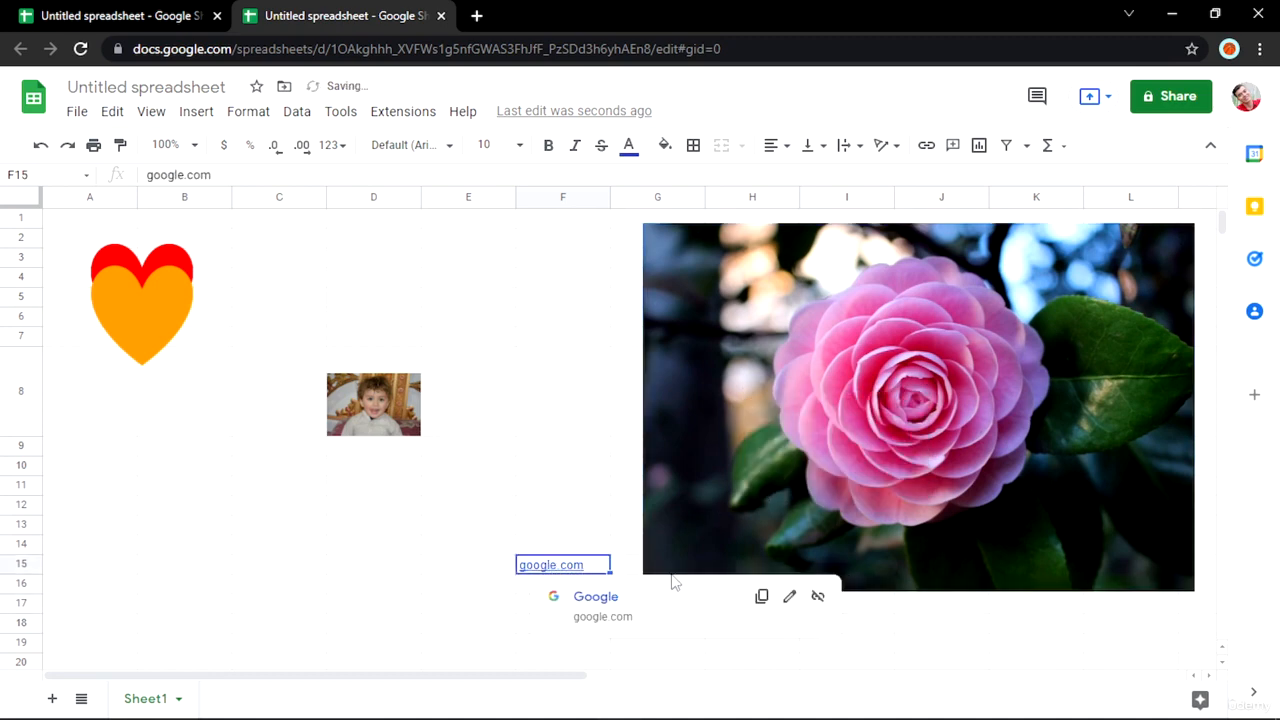
click(818, 597)
drag(883, 476, 686, 535)
- Insert a checkbox in cell E8
click(466, 432)
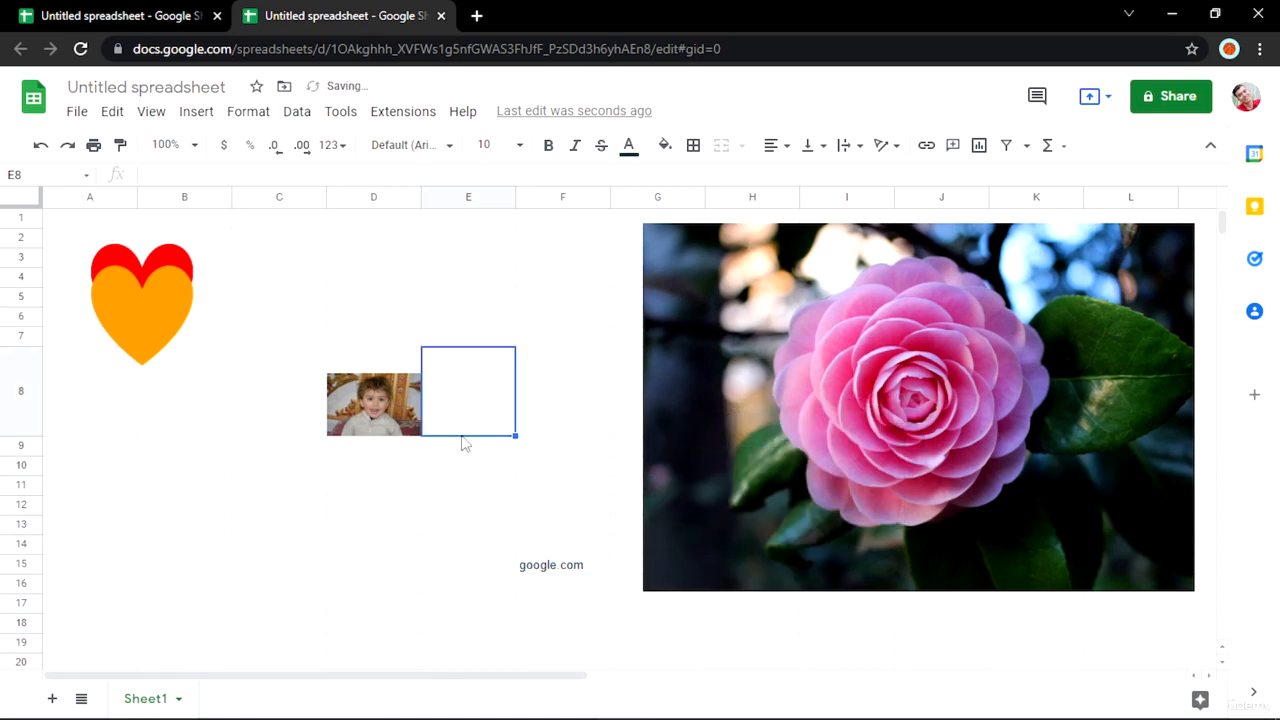
click(199, 113)
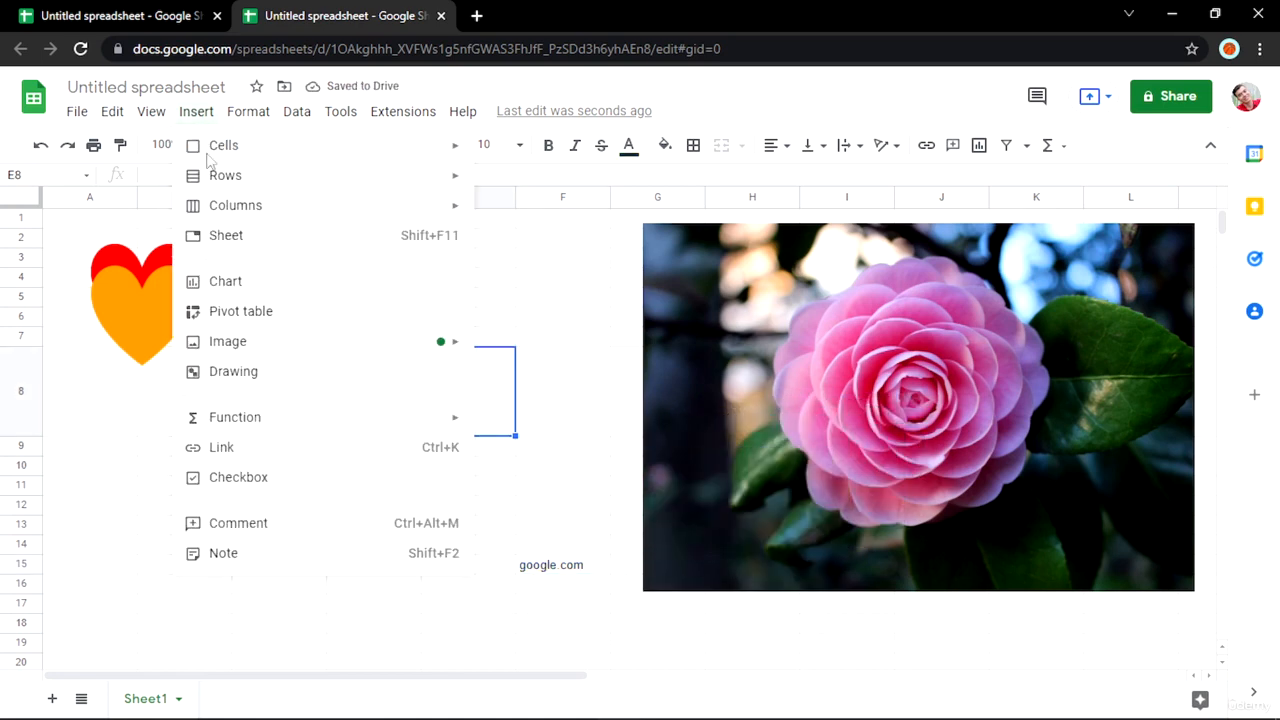
click(331, 486)
- Toggle the checkbox in cell E8 on and off several times, leaving it checked
click(467, 393)
click(467, 393)
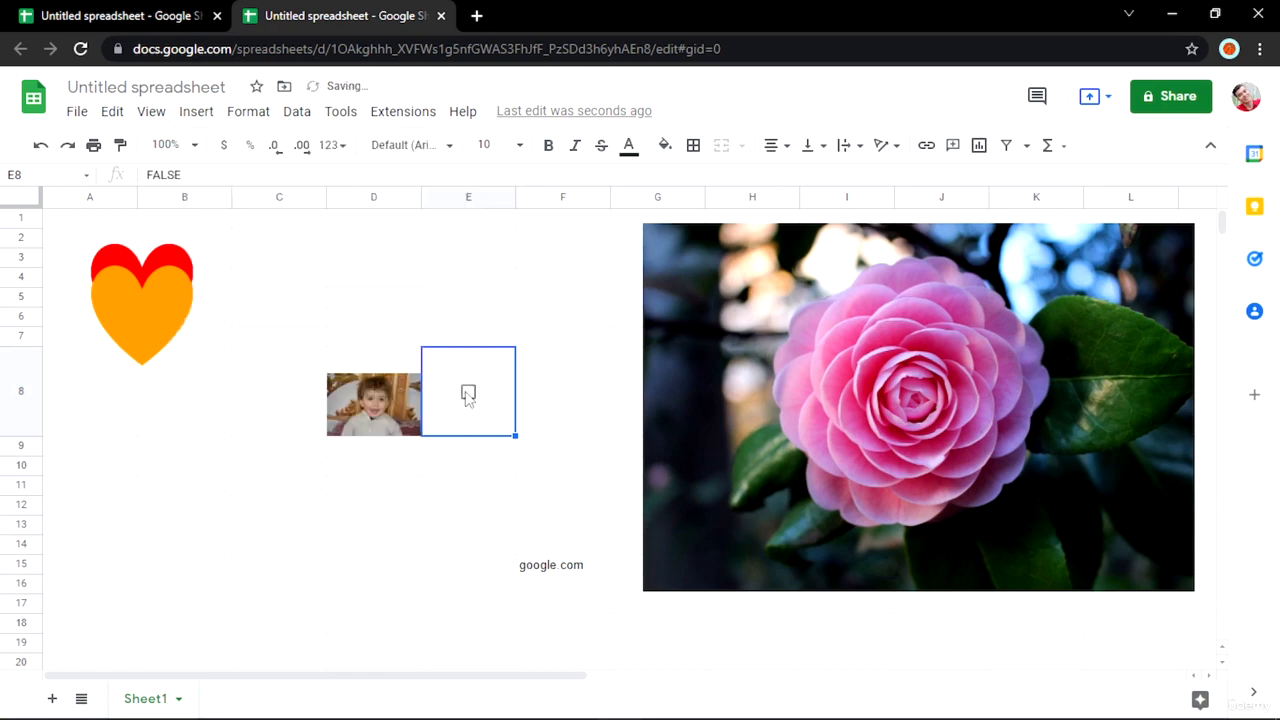
click(467, 393)
click(467, 393)
click(467, 393)
click(467, 393)
click(467, 393)
click(467, 393)
click(467, 393)
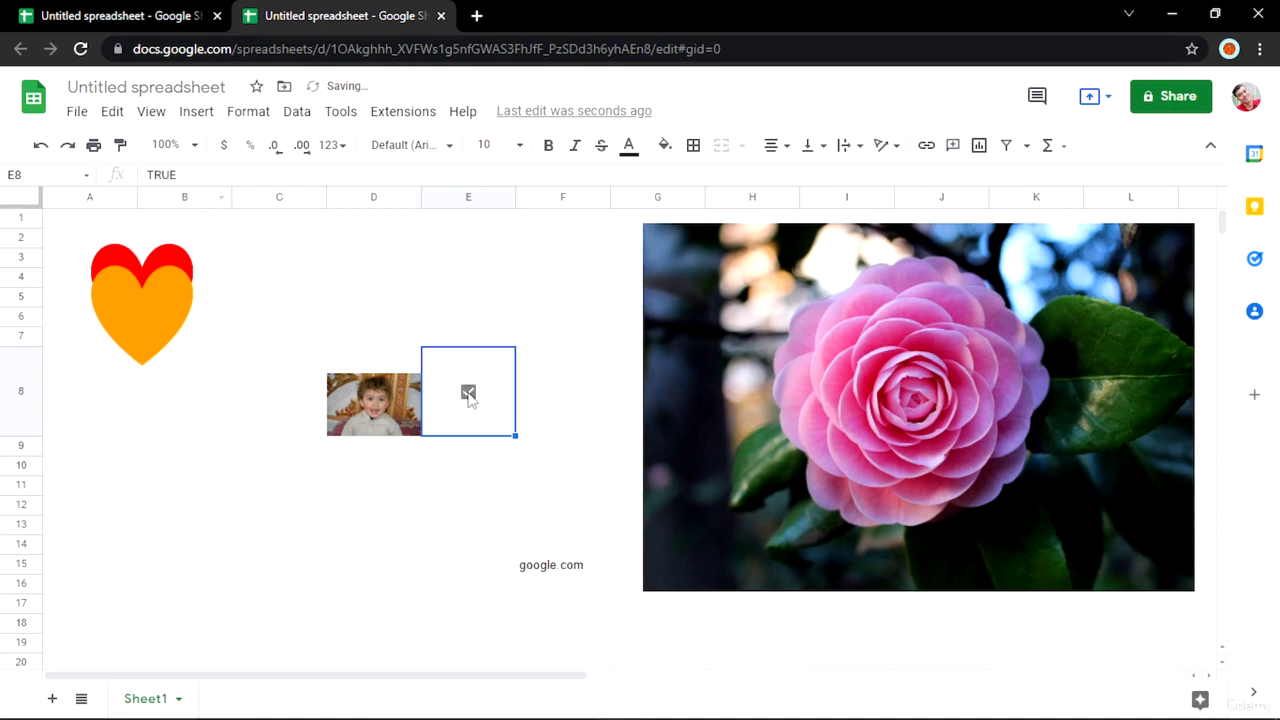
click(250, 112)
mouse_move(200, 112)
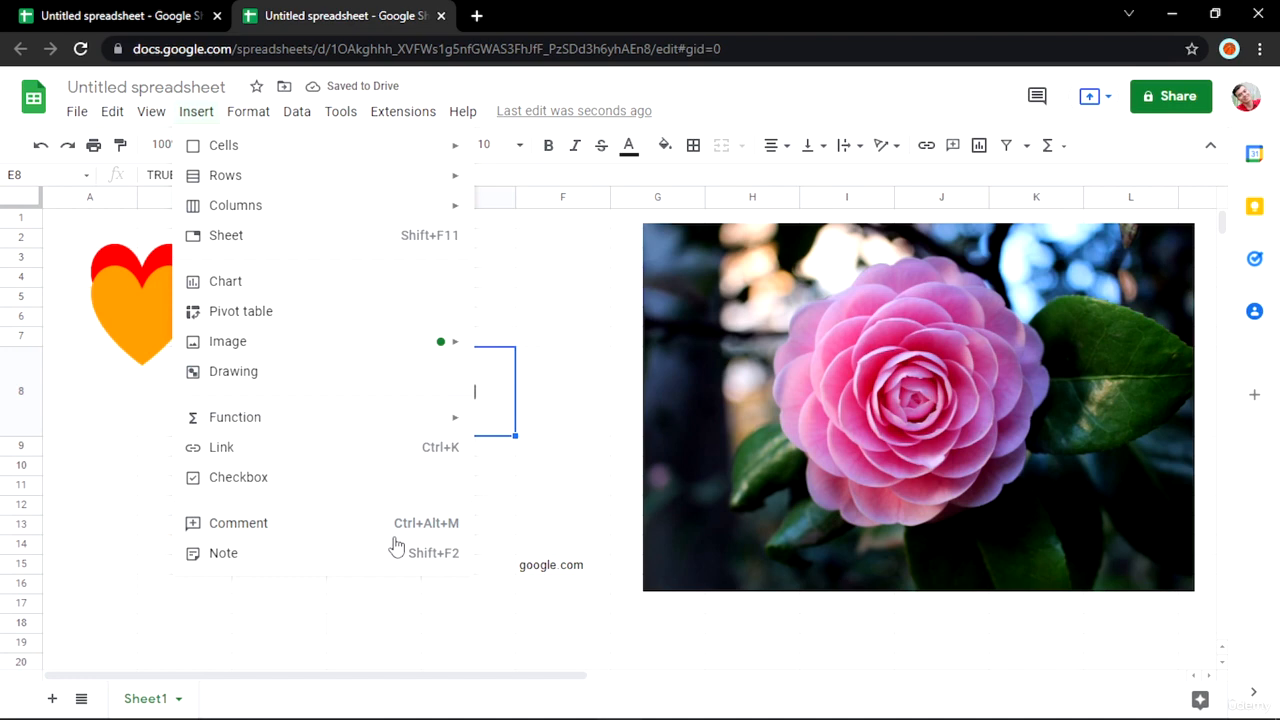
key(Escape)
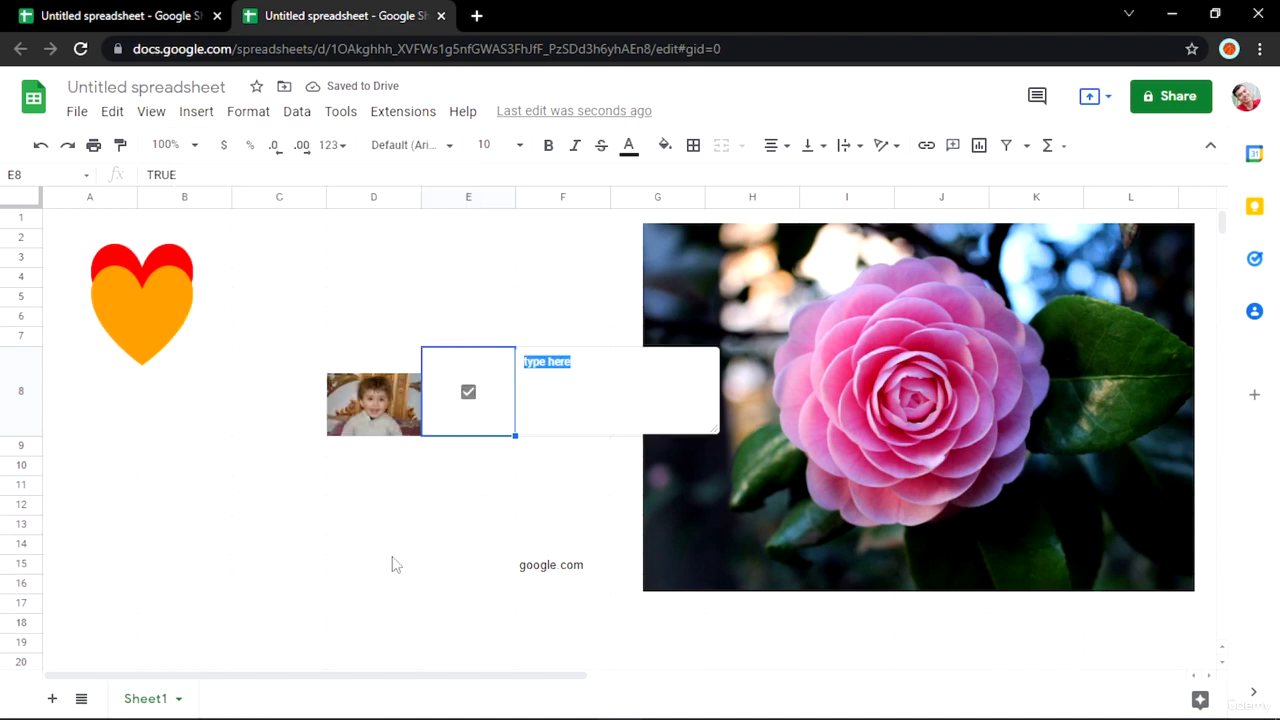
- Add a note reading "This image is really nice." to cell E12 beside the flower image and view it
click(463, 511)
click(732, 410)
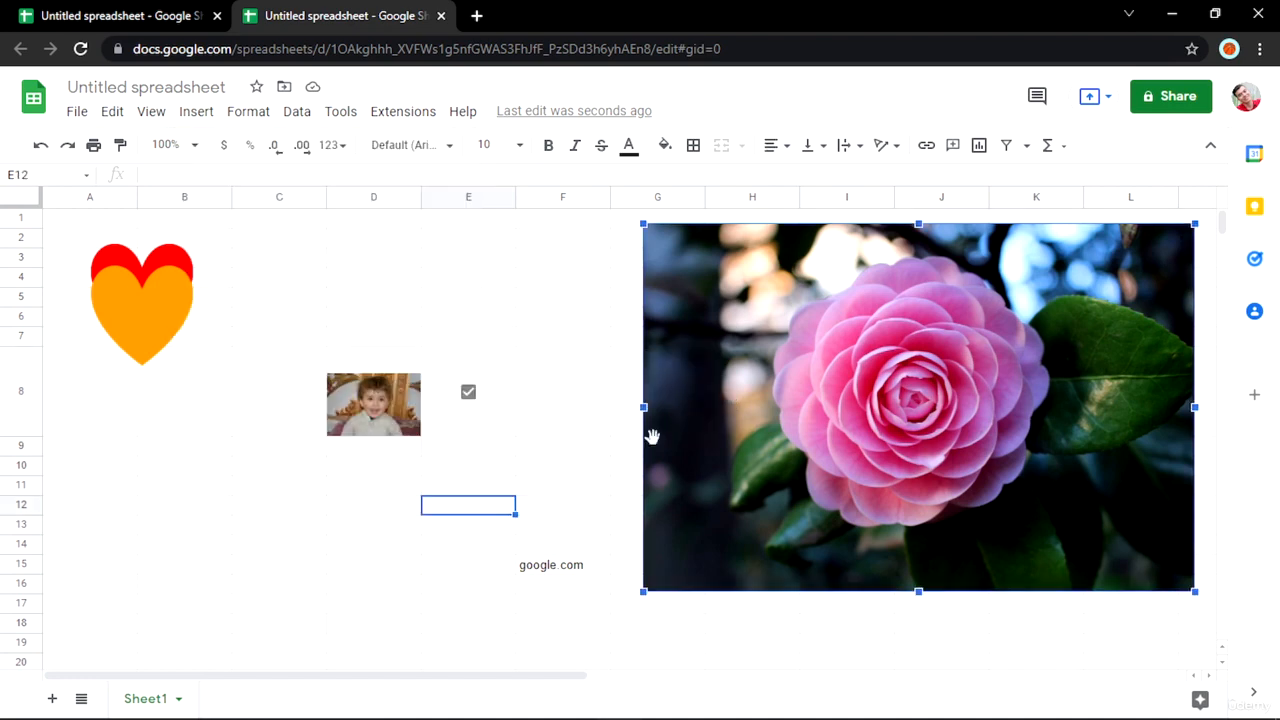
click(196, 112)
click(300, 556)
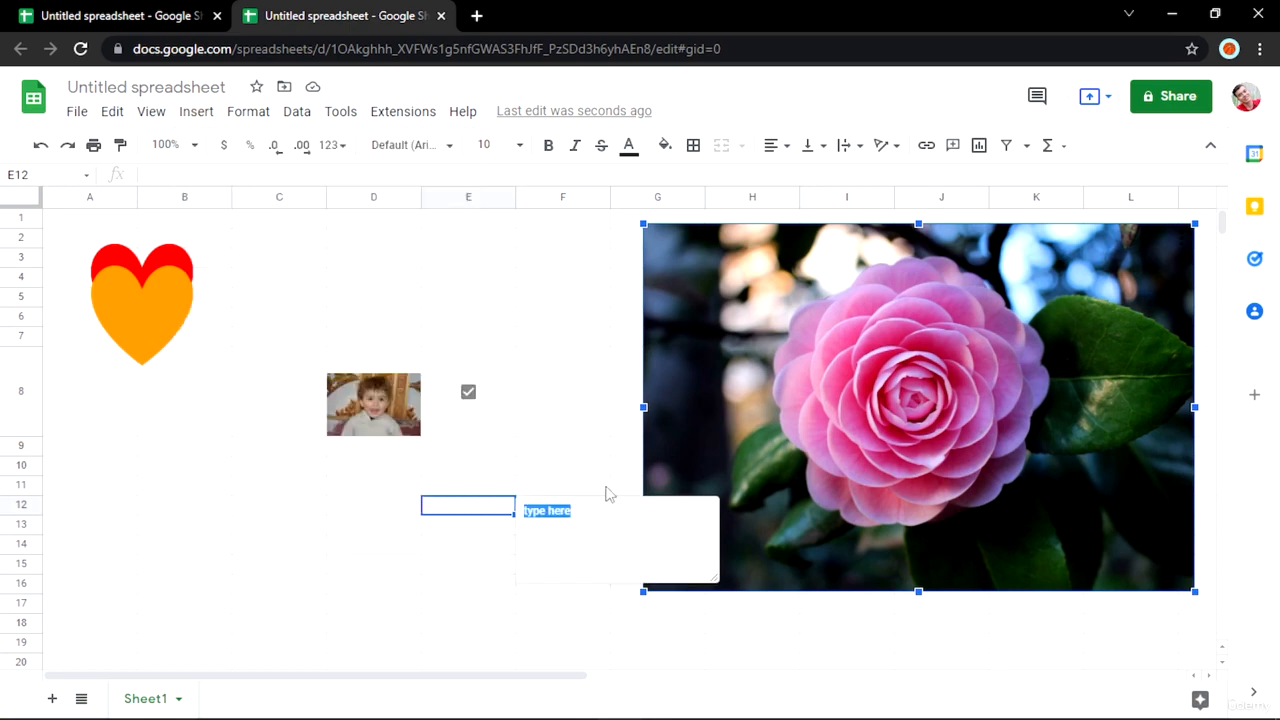
text(This image is rfe)
key(BackSpace)
key(BackSpace)
text(eall)
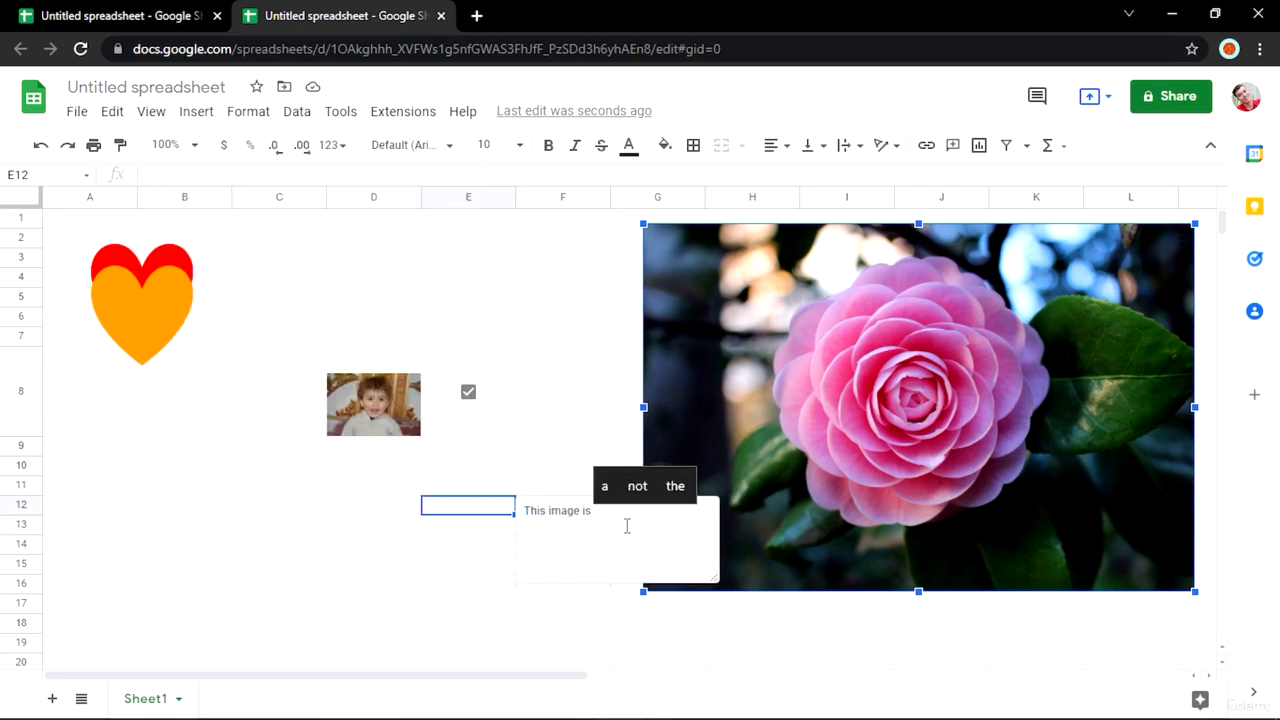
text(y nice.)
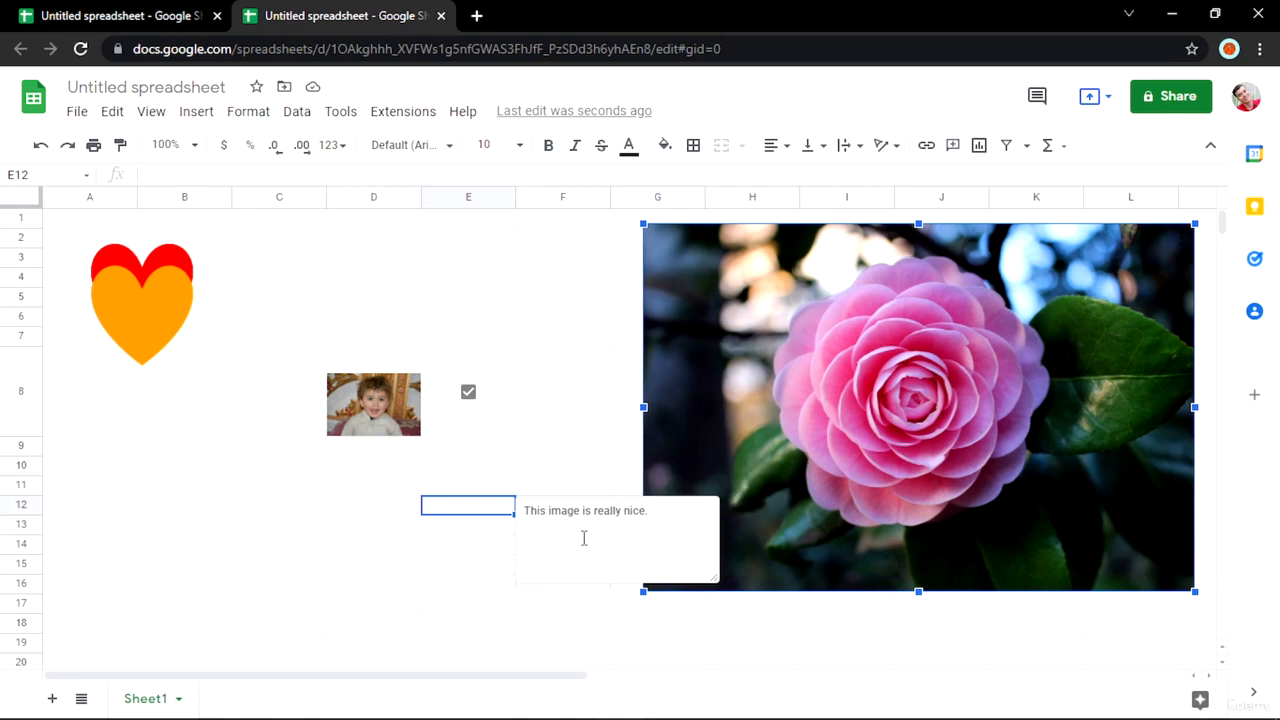
click(320, 610)
click(506, 506)
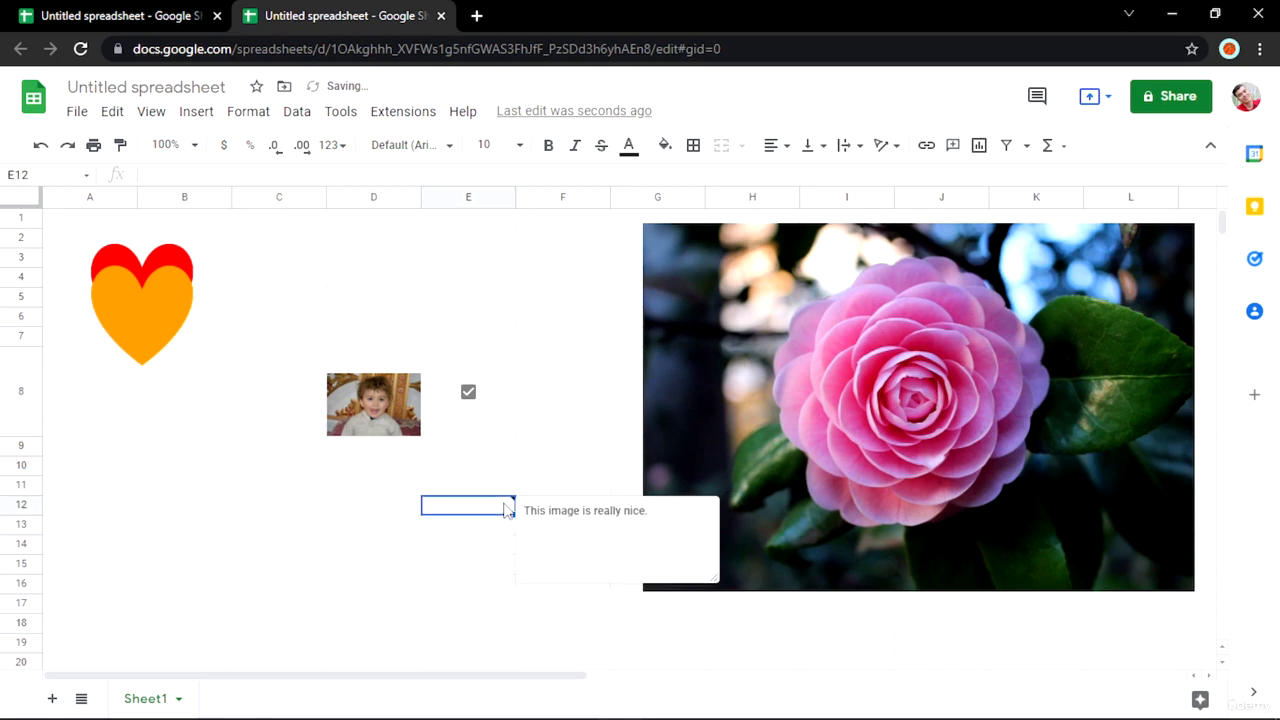
- Select cell C16 and open the list of items that can be inserted
click(305, 590)
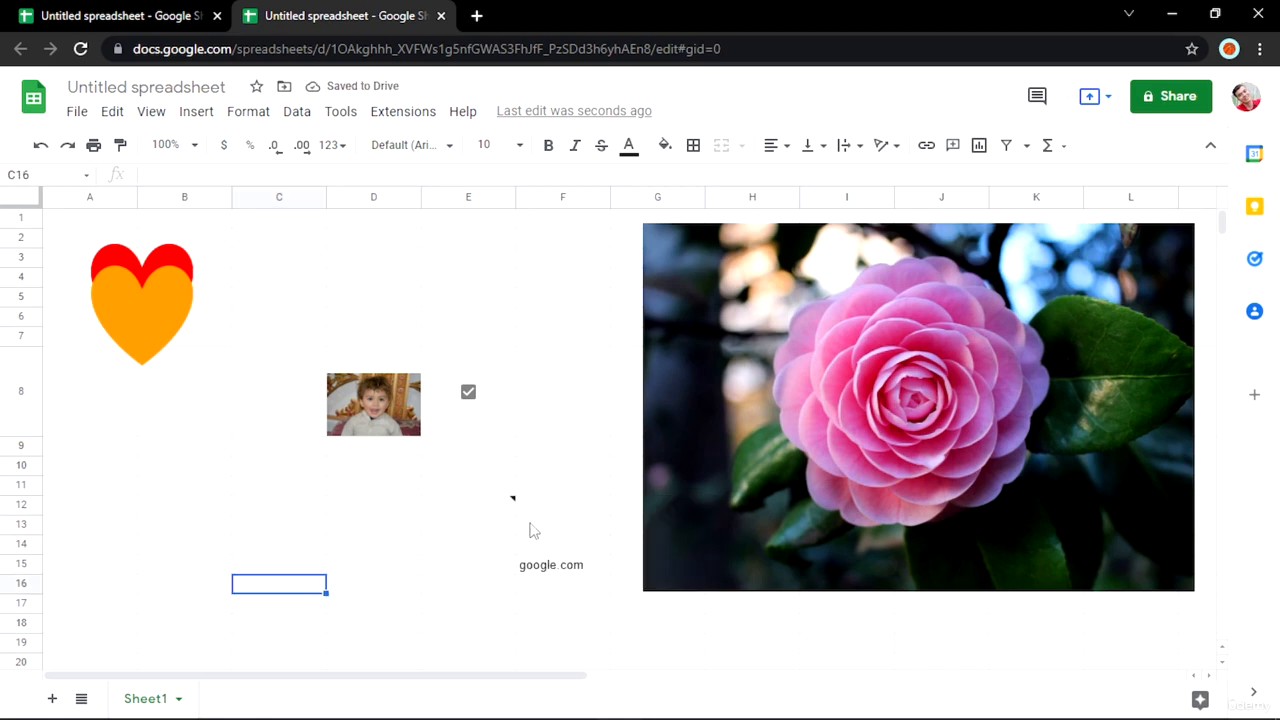
click(197, 120)
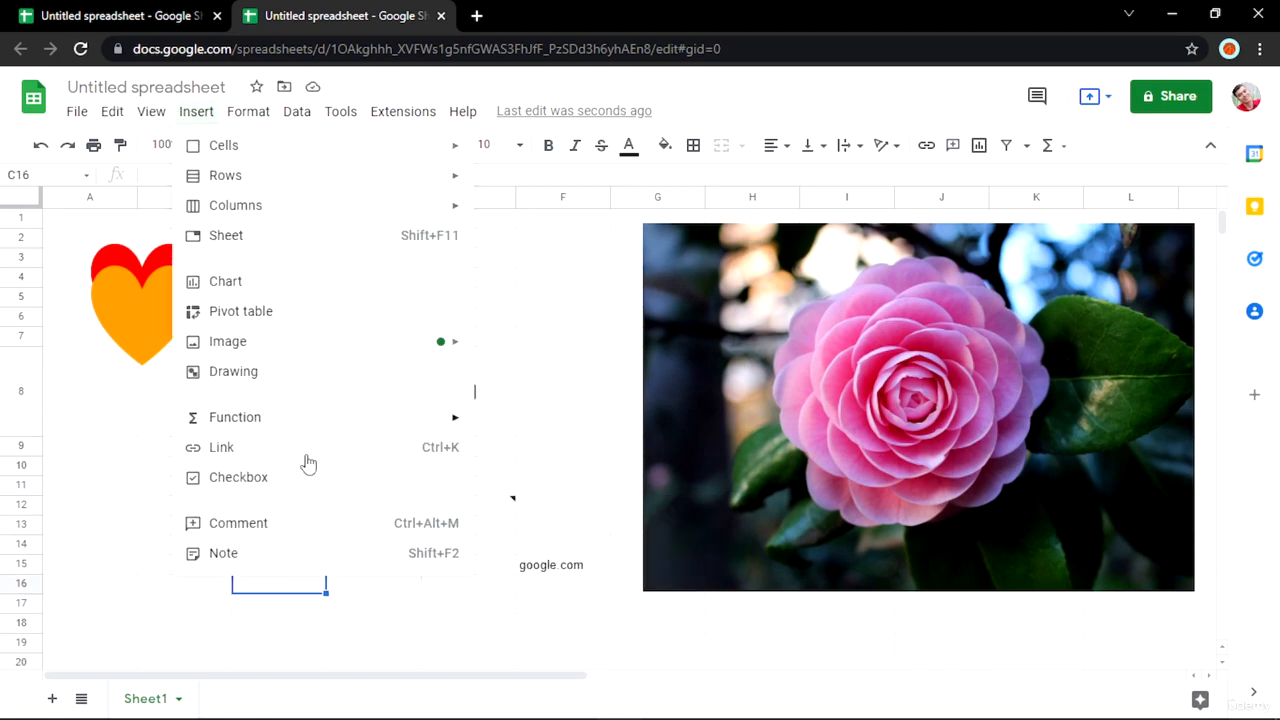